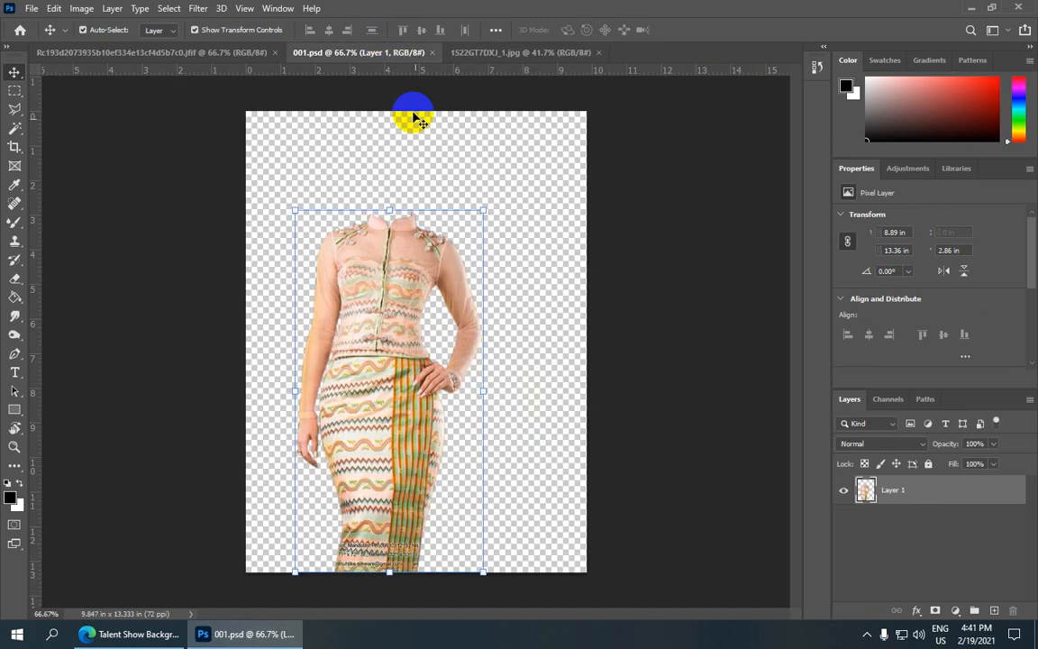
Examine the portrait photo in 1S22GT7DXJ_1.jpg at different magnifications.
left_click(487, 54)
scroll(396, 279, "down", 1)
scroll(401, 280, "up", 2)
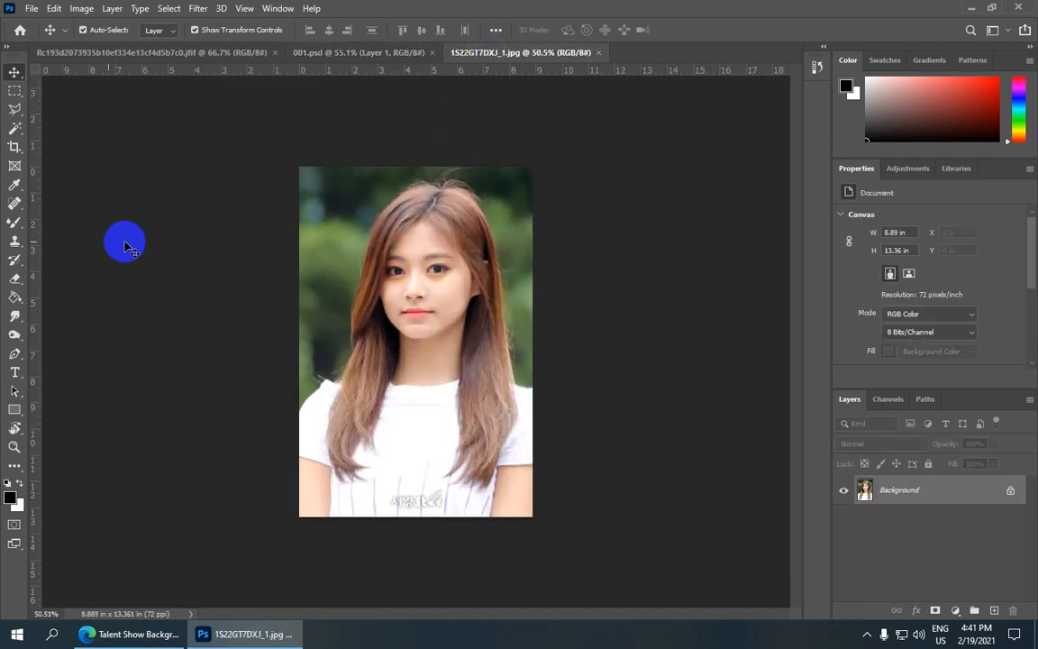
scroll(406, 301, "down", 1)
scroll(577, 326, "up", 2)
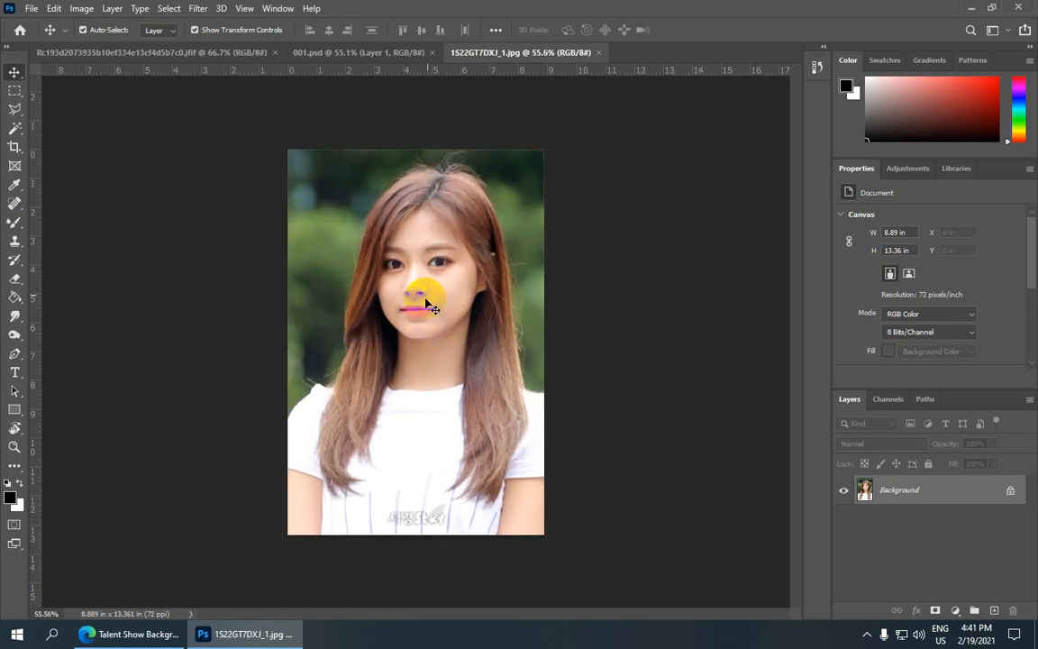
scroll(417, 301, "up", 2)
scroll(433, 298, "down", 1)
scroll(432, 296, "down", 1)
scroll(430, 262, "down", 4)
scroll(418, 232, "up", 3)
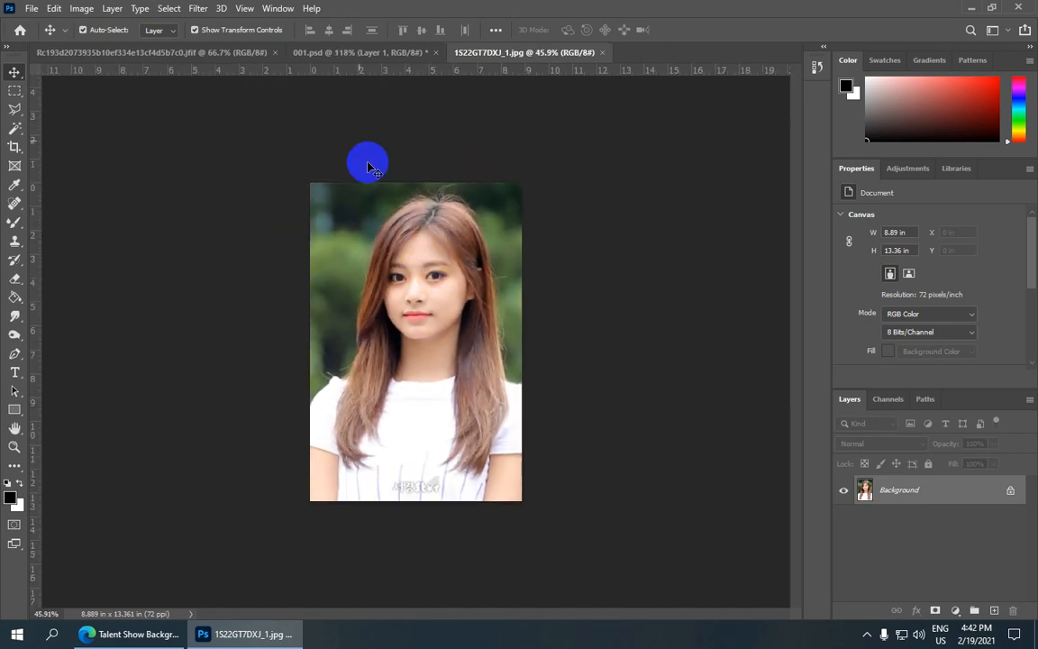
Check the image size of the headless outfit document 001.psd without changing it.
left_click(362, 53)
left_click_drag(421, 220, 412, 271)
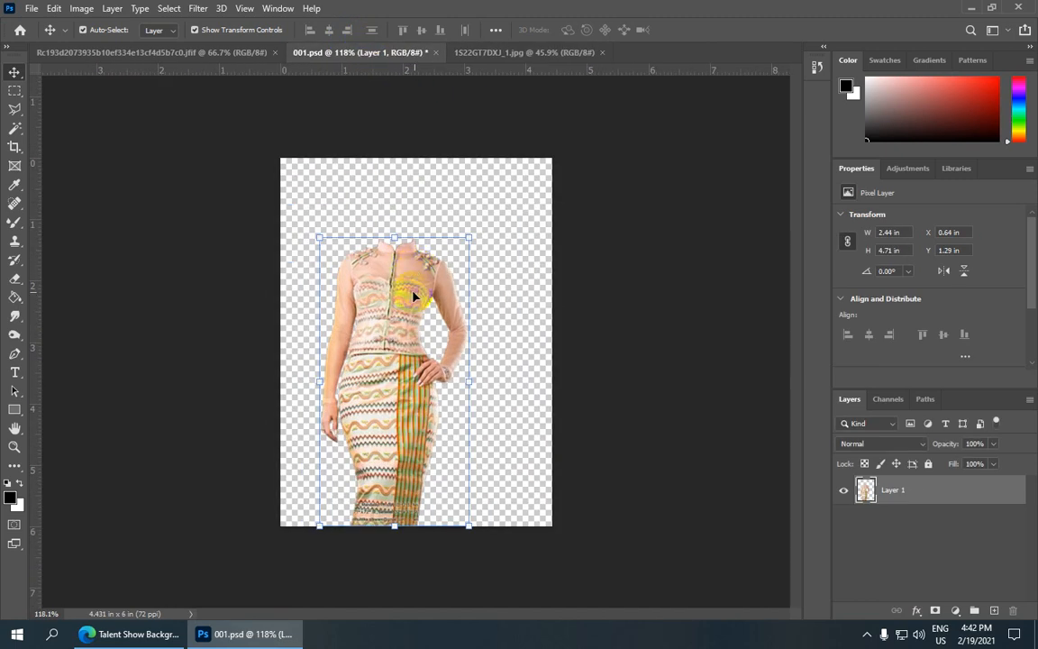
left_click(82, 8)
left_click(106, 47)
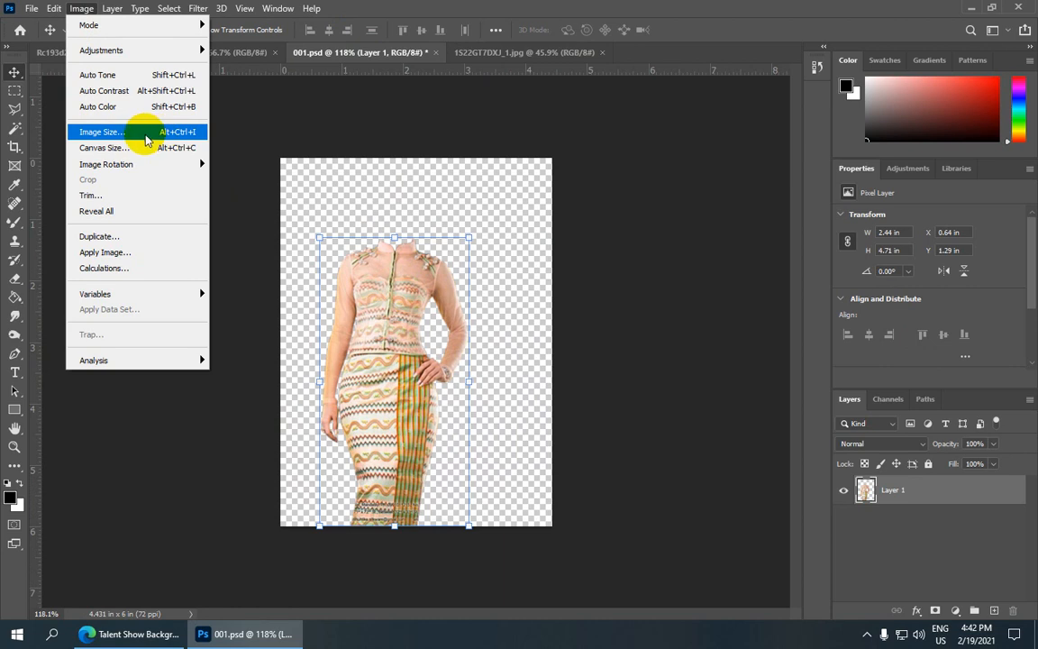
left_click(146, 135)
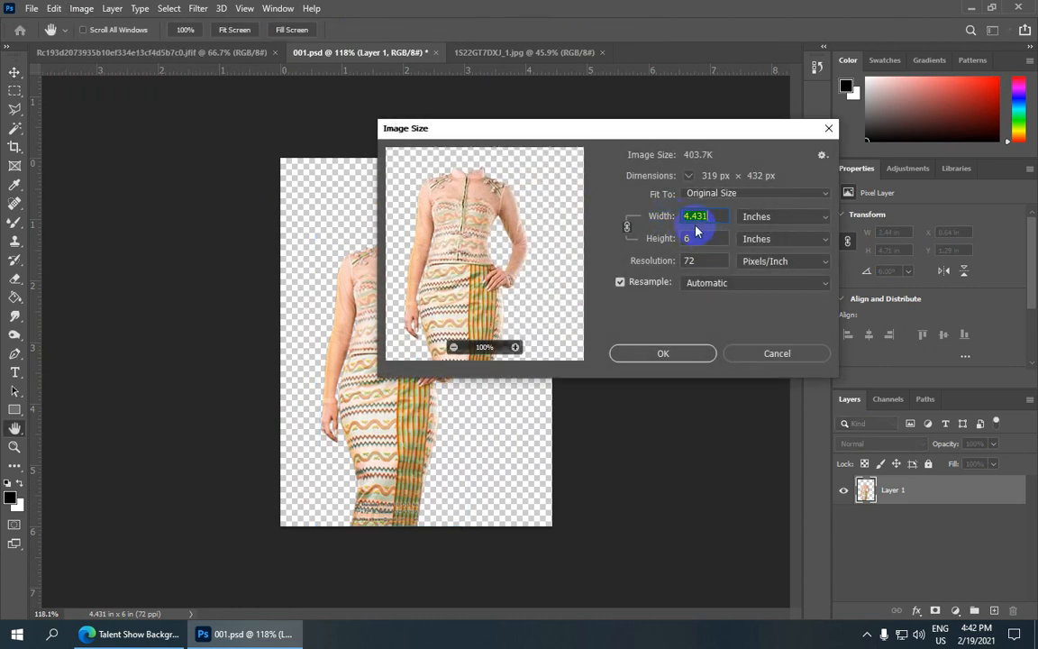
left_click(760, 354)
key("v")
scroll(491, 264, "down", 1)
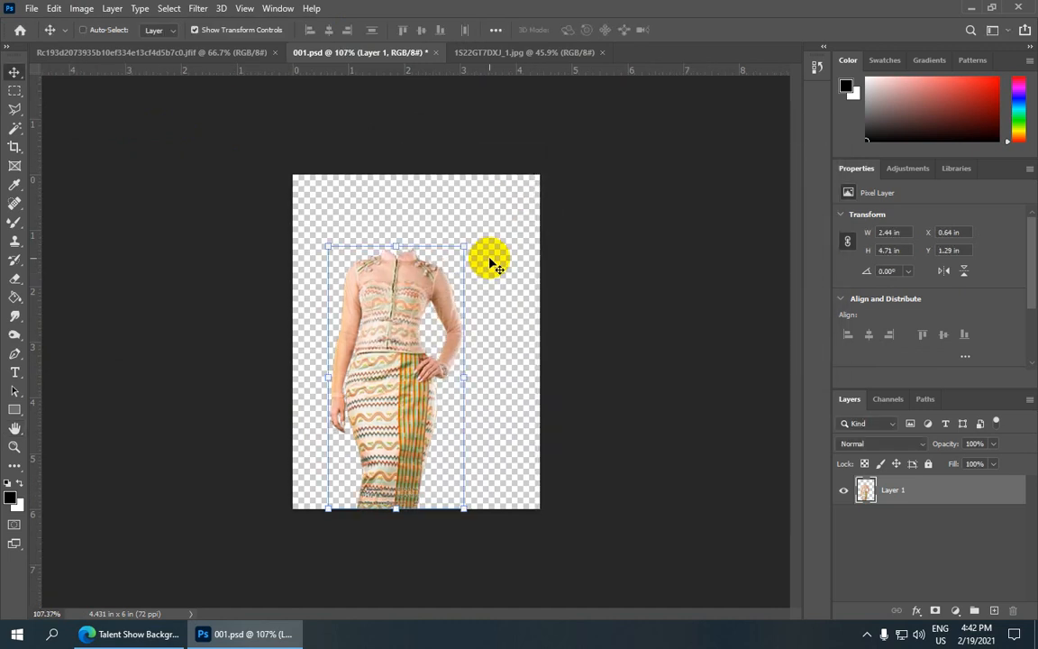
Set the Crop tool to the Ratio preset with 4 by 6 for the portrait photo 1S22GT7DXJ_1.jpg.
left_click(512, 54)
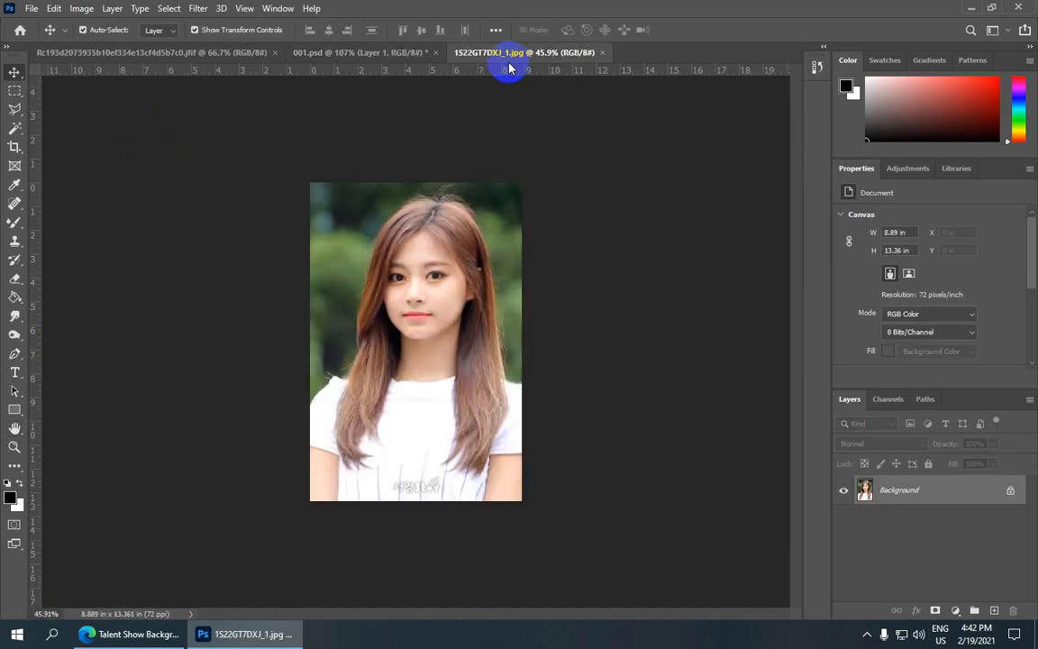
left_click(415, 55)
left_click(506, 56)
scroll(410, 272, "down", 2)
left_click_drag(14, 148, 65, 152)
scroll(343, 221, "up", 2)
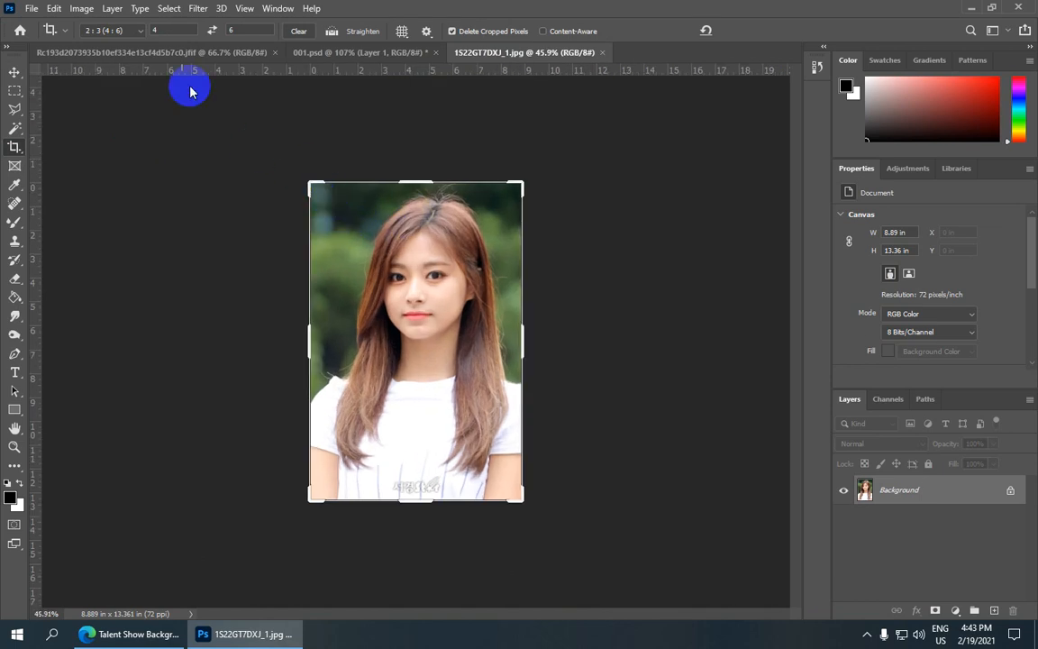
left_click(138, 30)
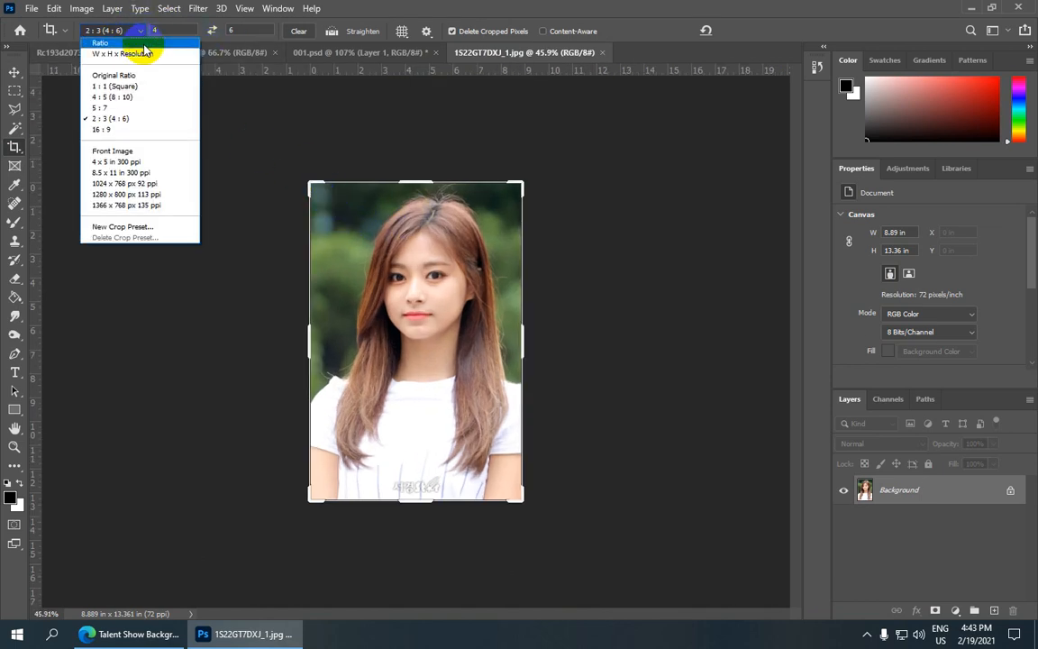
left_click(142, 43)
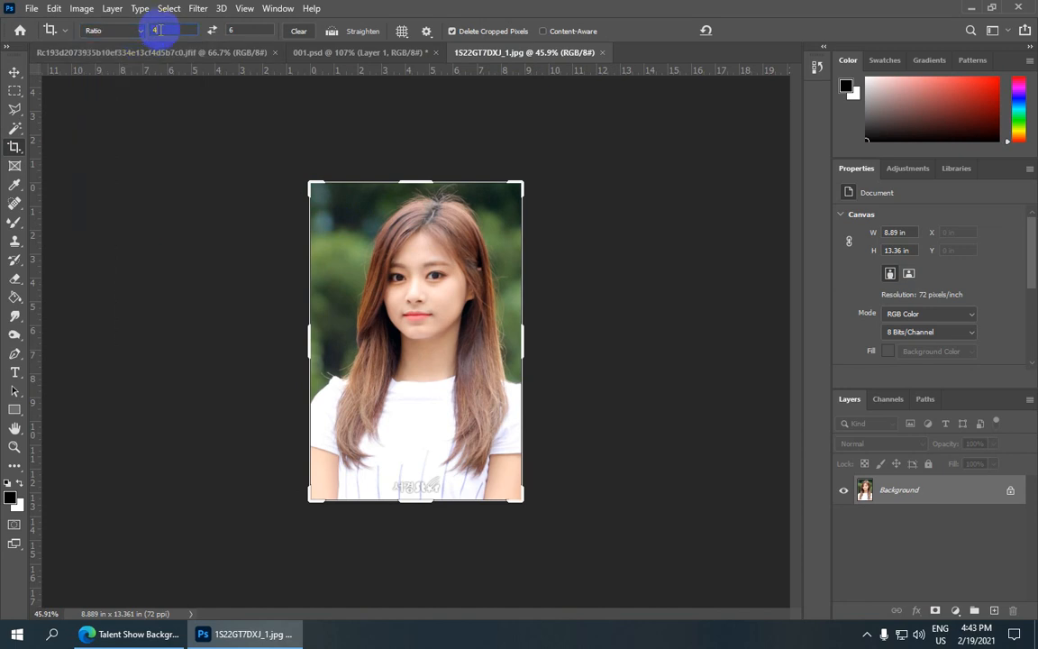
left_click(231, 29)
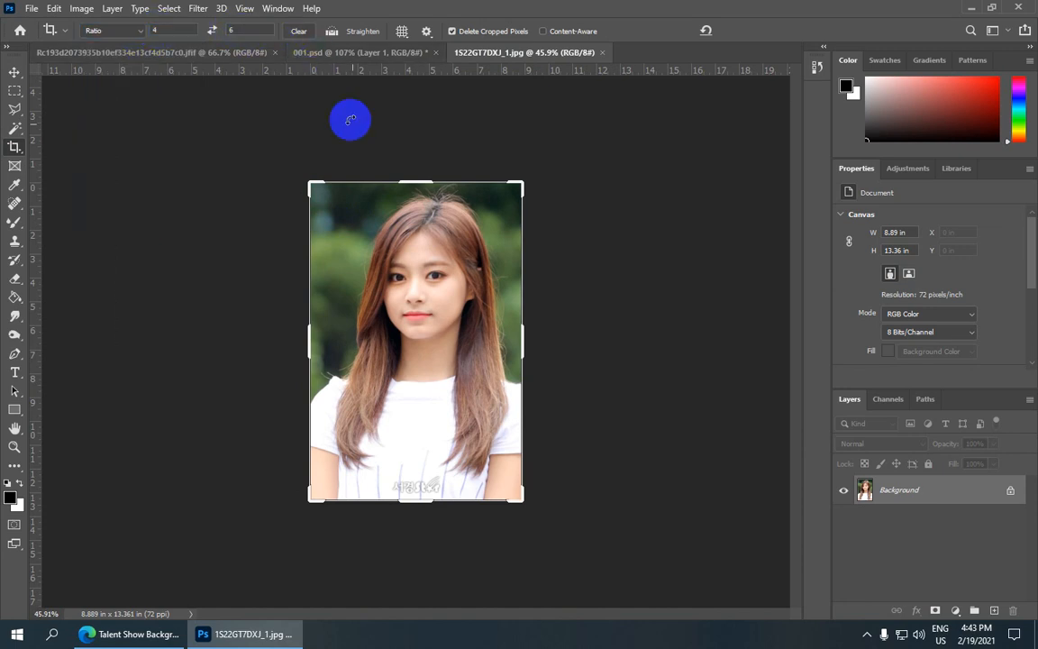
Enlarge the crop frame beyond the portrait photo to about 11.5 × 17.6 in, adding white canvas around it.
left_click_drag(314, 189, 610, 570)
left_click(729, 30)
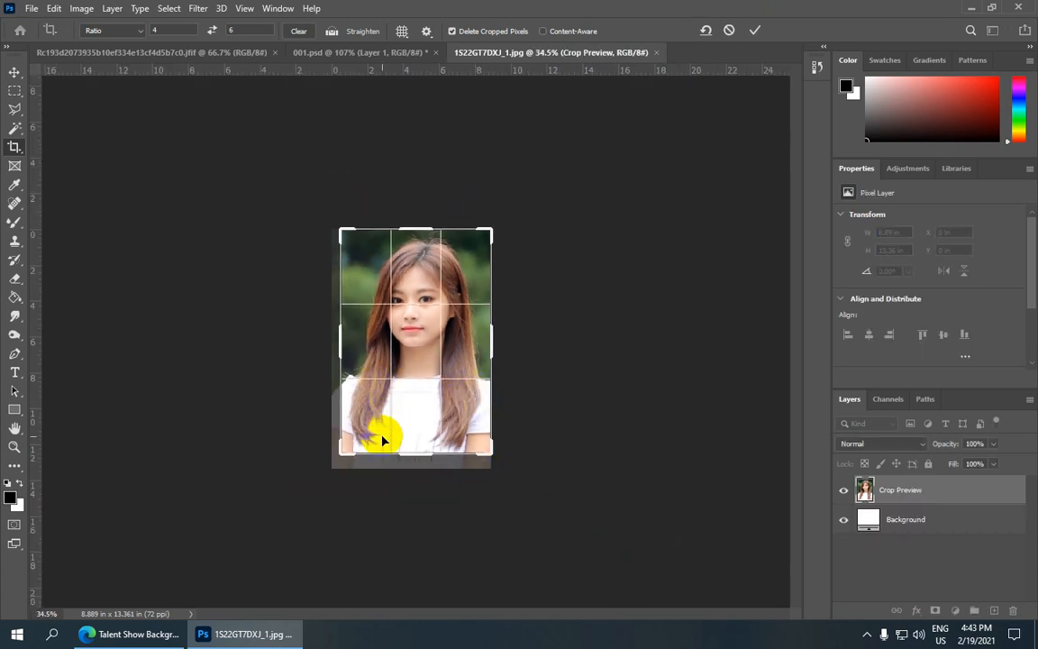
left_click_drag(343, 450, 332, 505)
left_click_drag(405, 370, 368, 370)
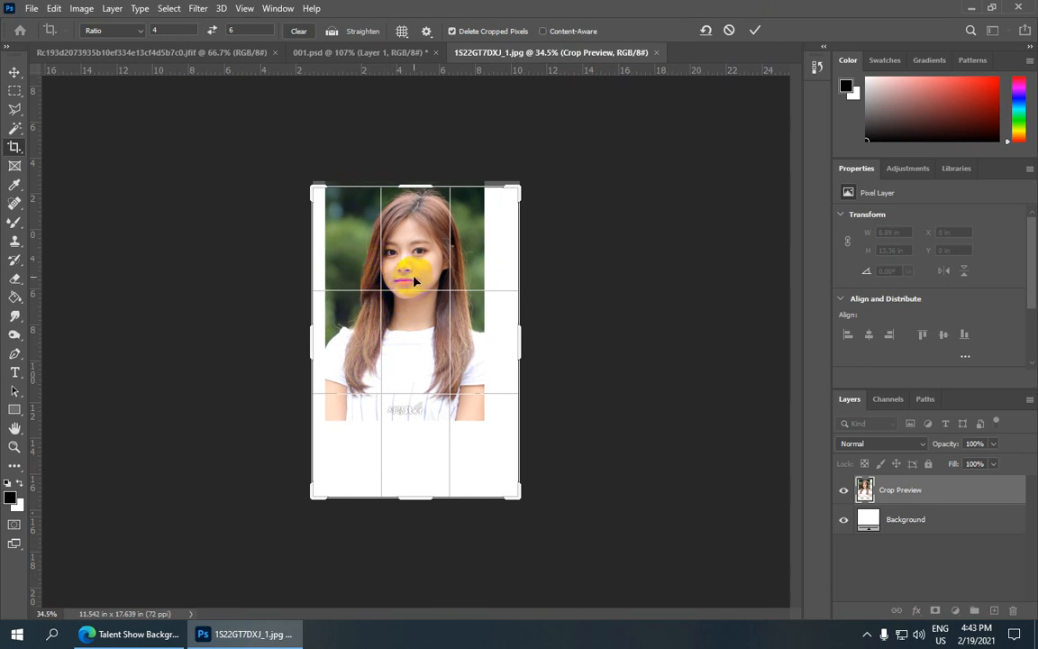
Nudge the portrait rightward and slightly down to centre it horizontally at the upper edge of the crop frame.
key("Down")
key("Down")
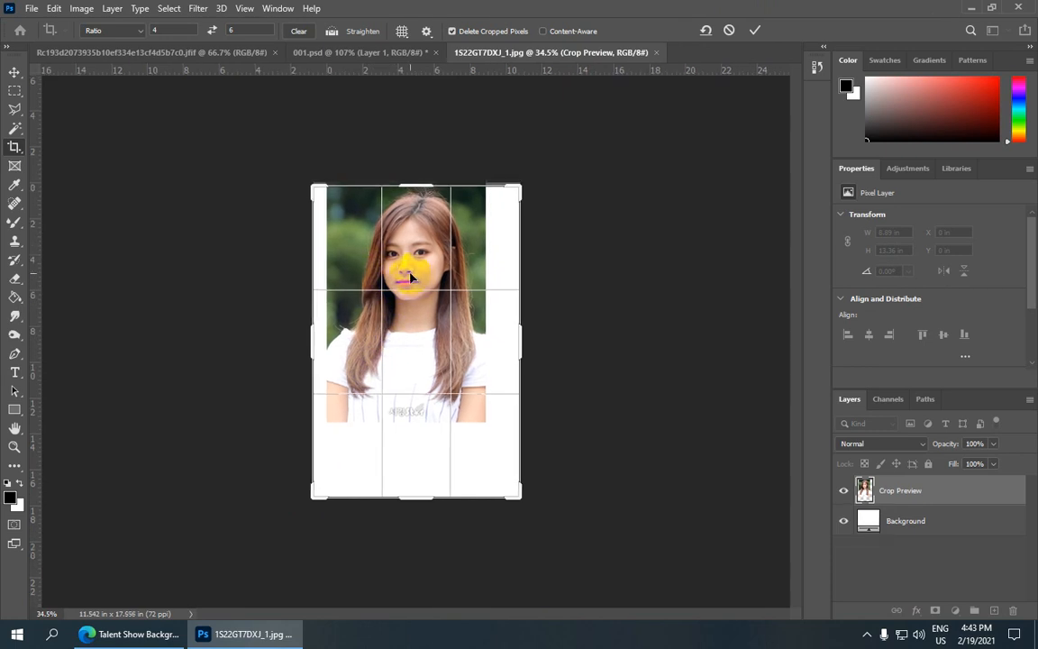
key("Right")
key("Right")
key("Right")
key("Right")
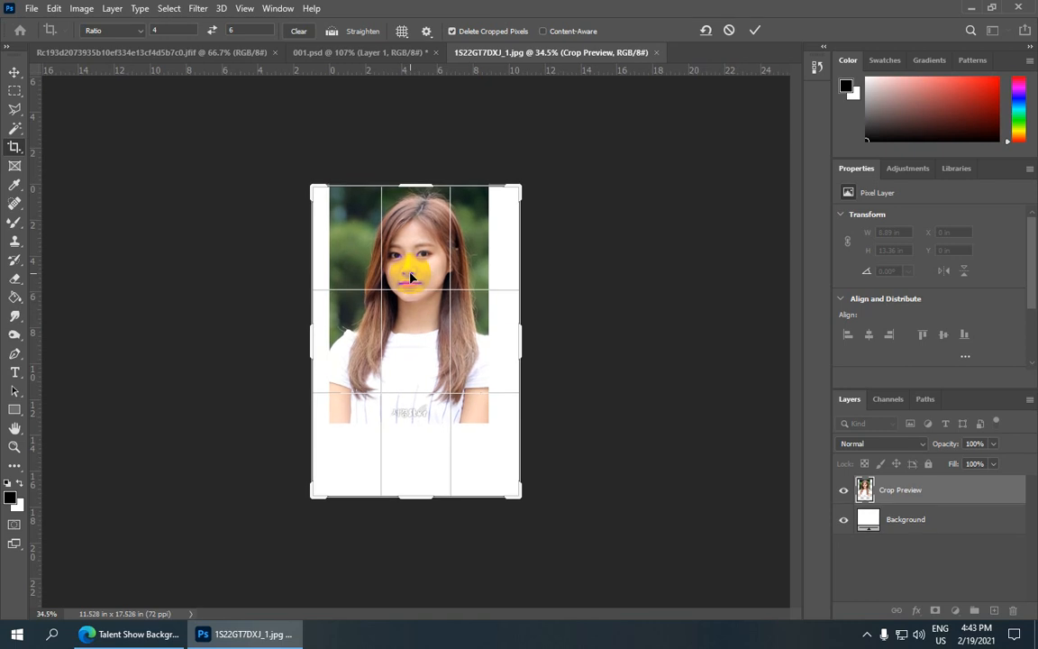
key("Right")
key("Right")
key("Right")
key("Down")
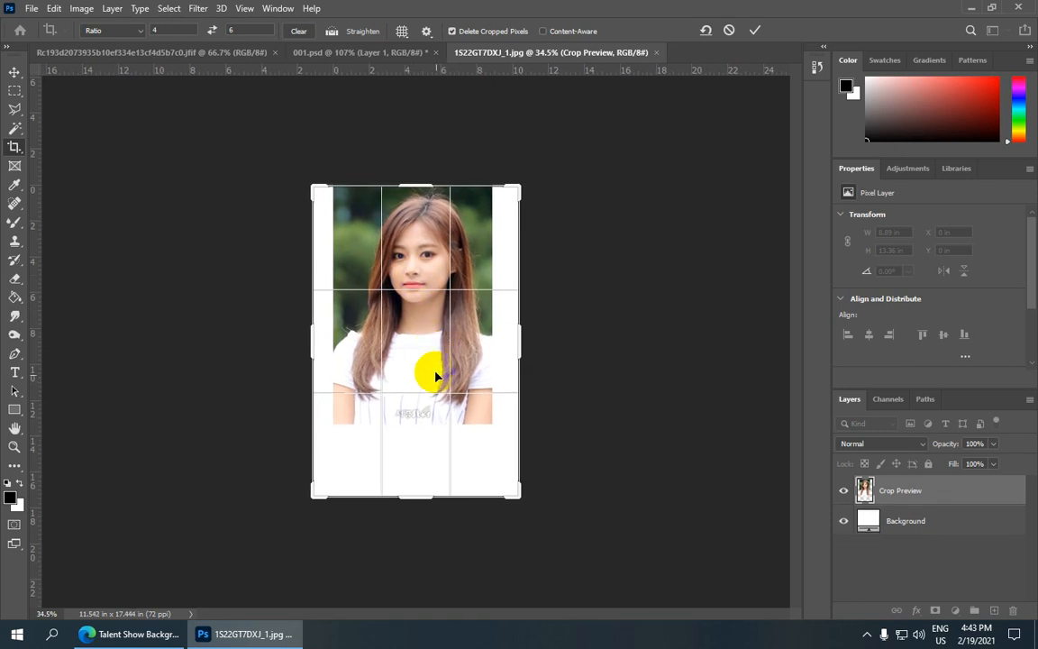
Expand the crop frame to about 12.8 × 19.2 in, recentre the portrait at its upper edge and apply the crop.
left_click_drag(516, 498, 532, 512)
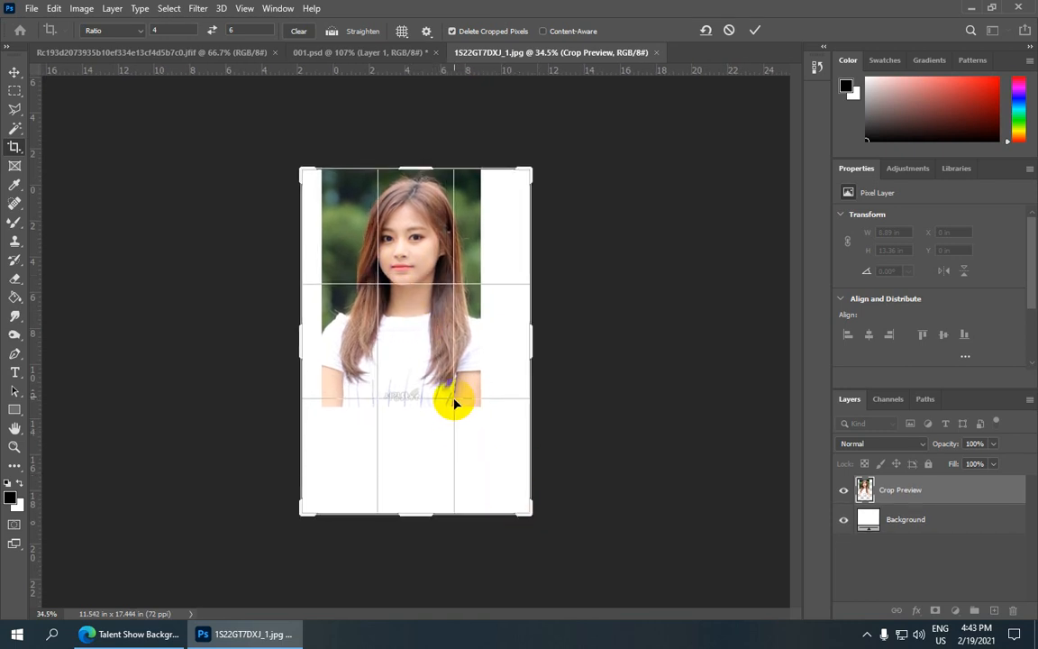
left_click_drag(431, 371, 443, 374)
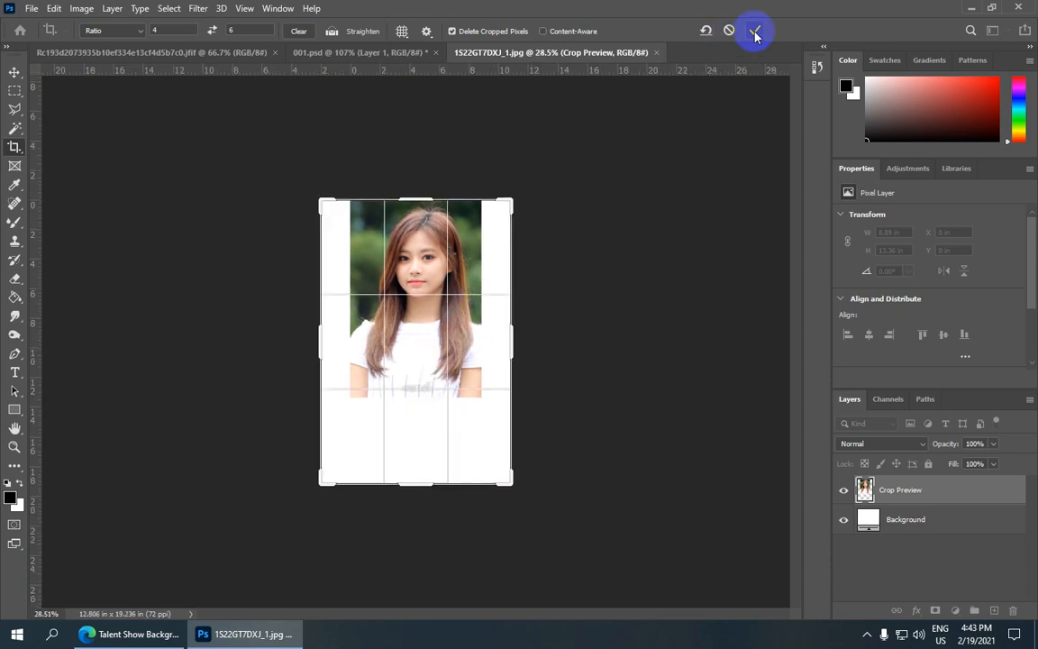
scroll(493, 207, "up", 2)
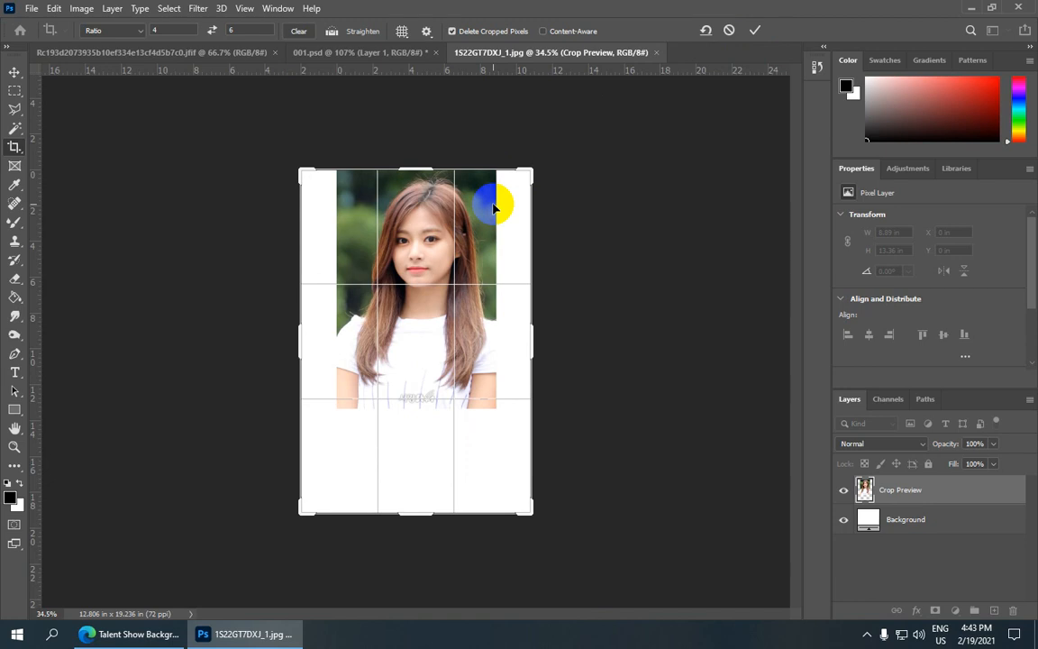
double_click(493, 207)
Duplicate the portrait's Background layer with Layer Via Copy.
scroll(486, 208, "up", 1)
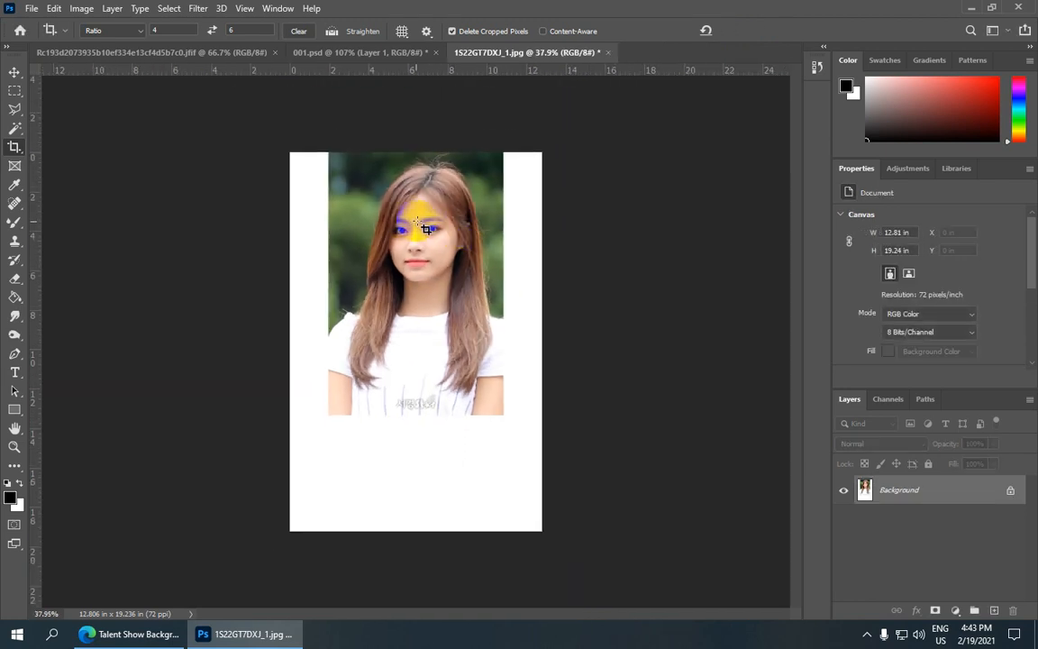
scroll(402, 243, "up", 3)
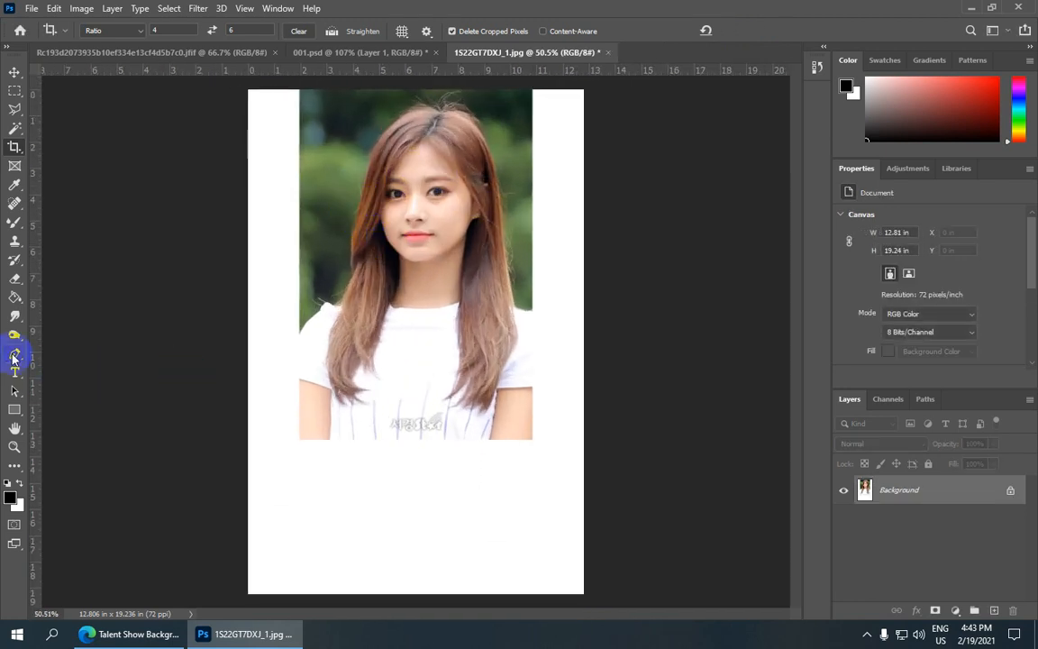
scroll(308, 332, "down", 2)
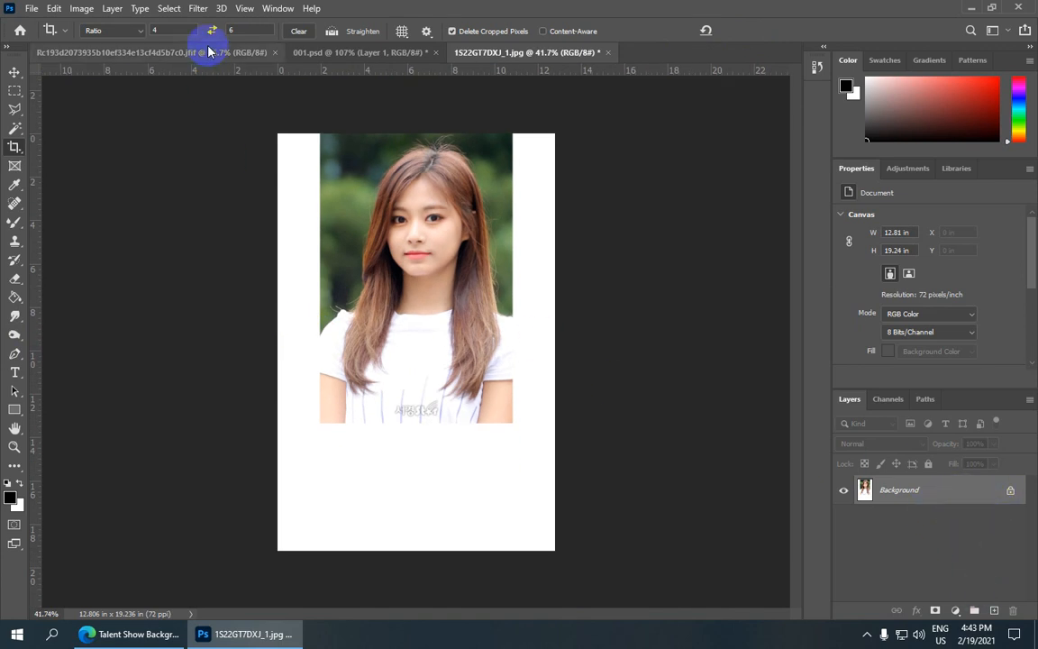
left_click(114, 9)
mouse_move(192, 25)
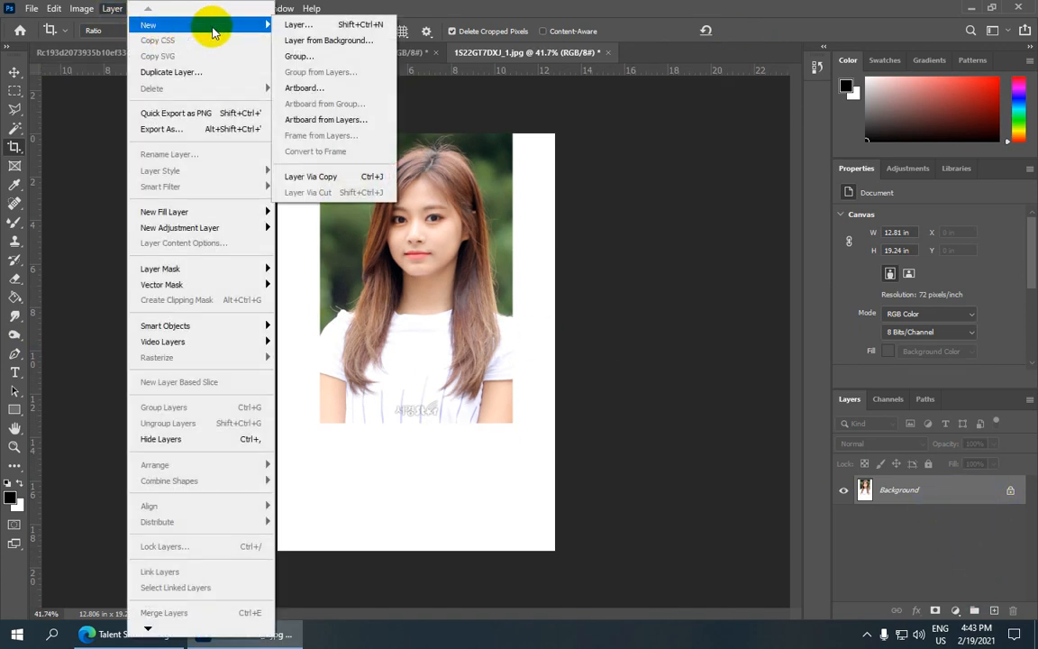
left_click(353, 180)
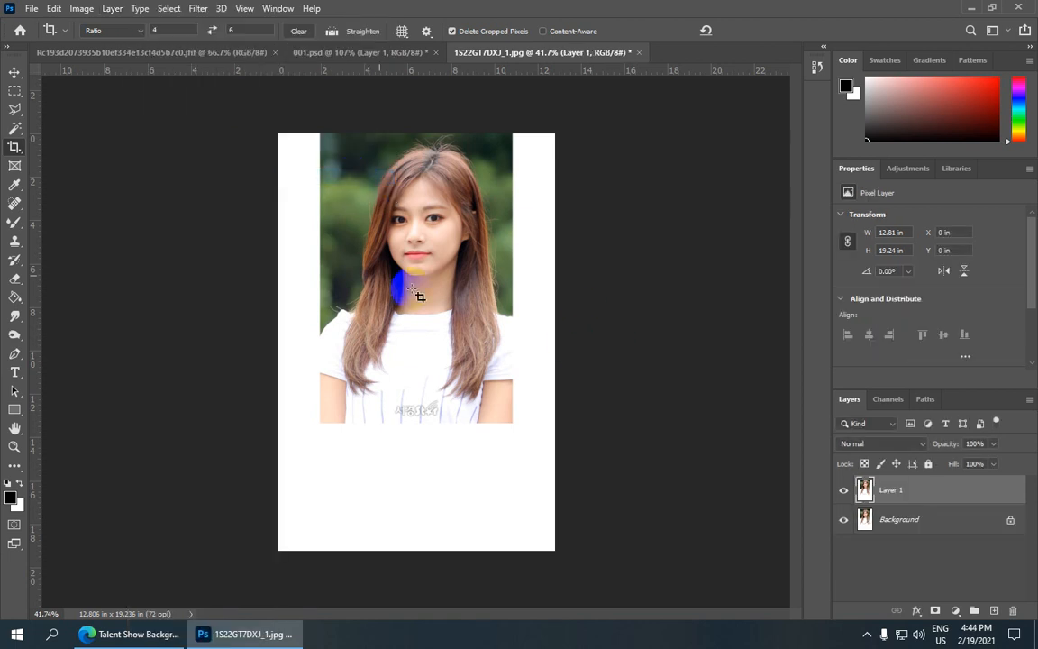
Apply Auto Tone to the duplicated portrait layer and compare it with the original underneath.
left_click(80, 9)
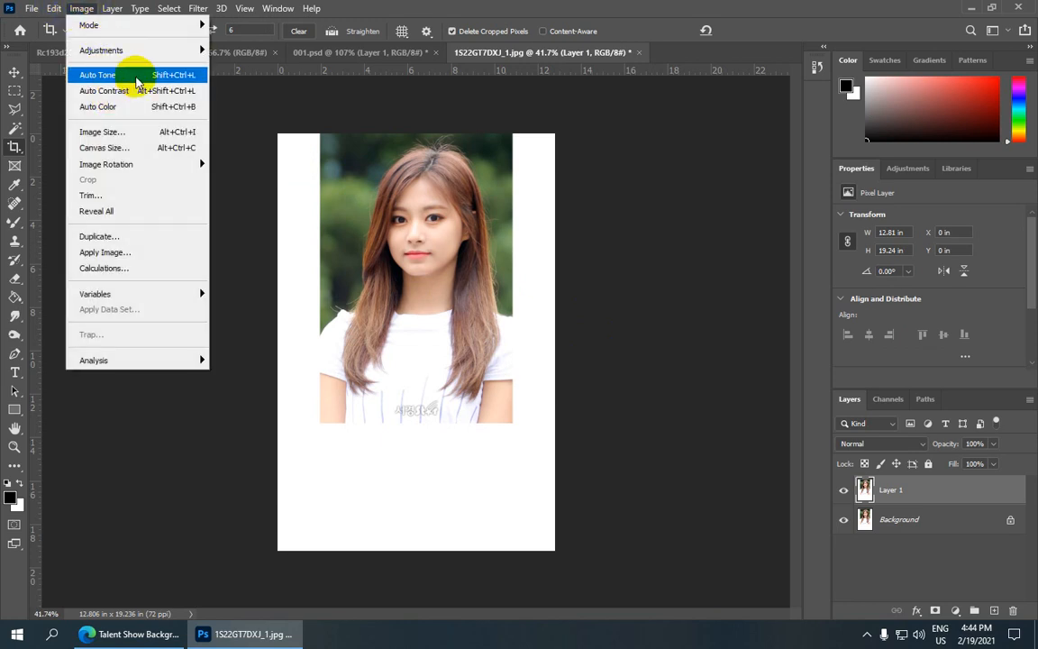
left_click(137, 79)
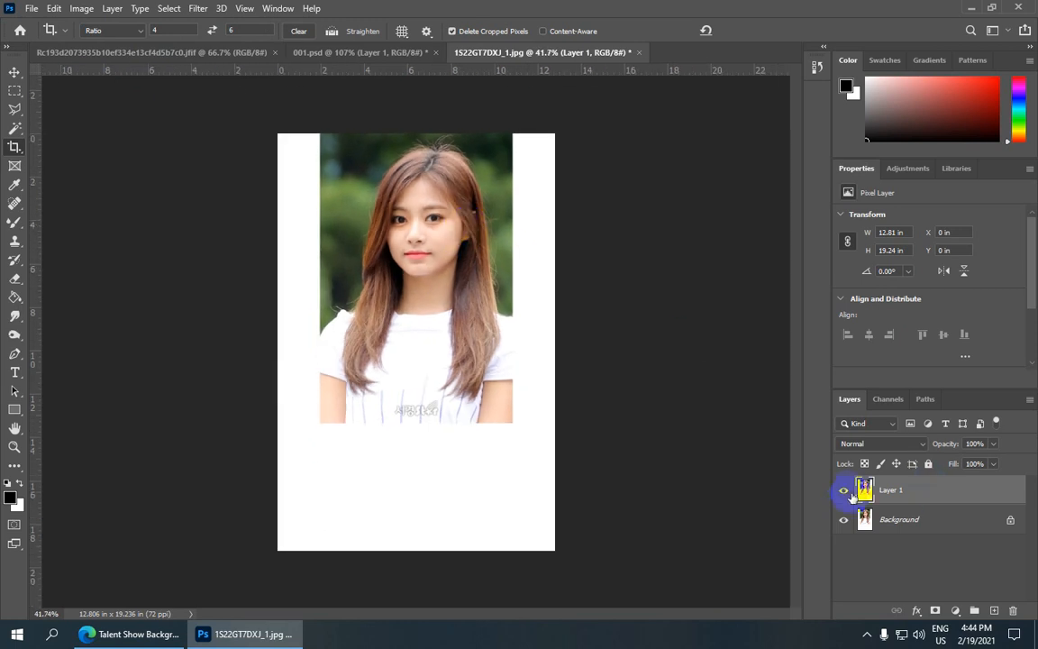
left_click(845, 491)
left_click(847, 491)
left_click(846, 491)
Merge the tone-corrected Layer 1 down into the Background layer.
scroll(405, 232, "down", 1)
scroll(402, 227, "down", 1)
scroll(405, 227, "up", 3)
scroll(405, 231, "down", 1)
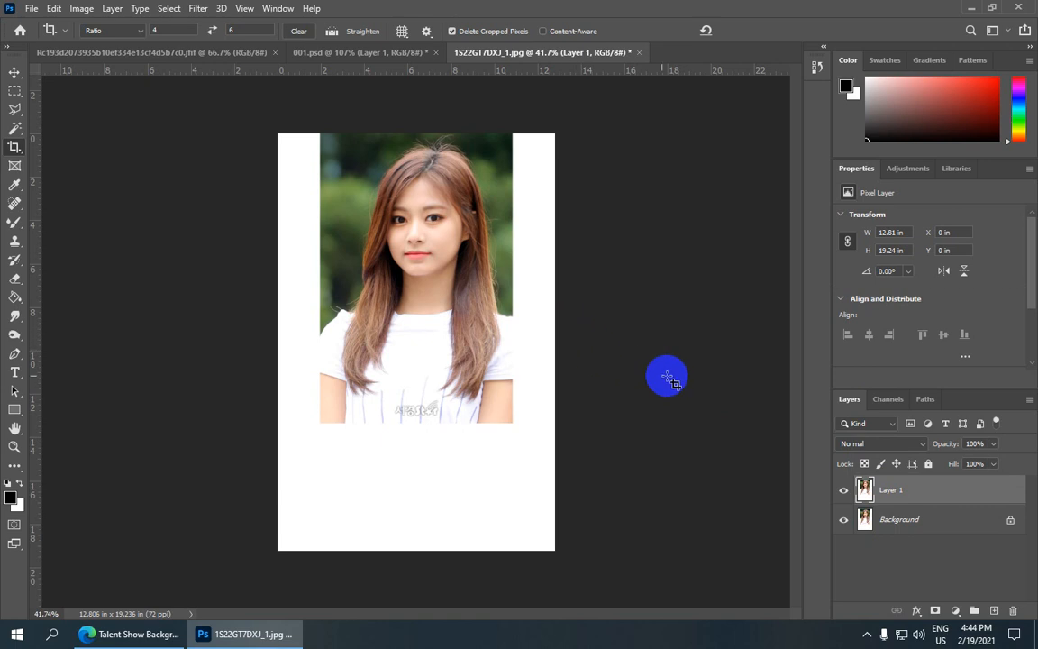
left_click(112, 11)
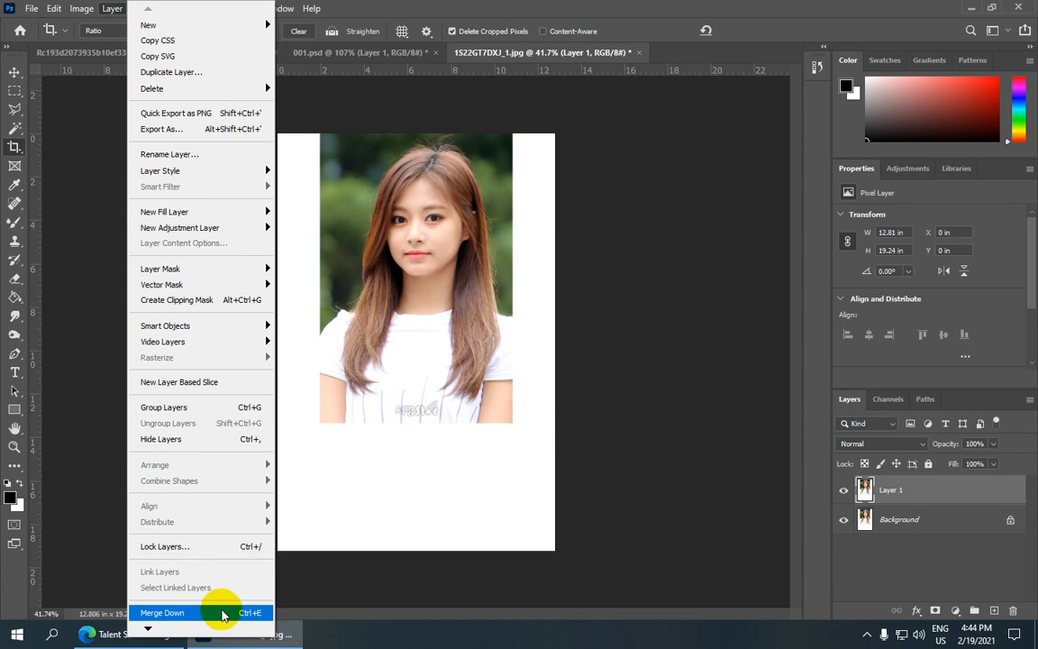
left_click(228, 613)
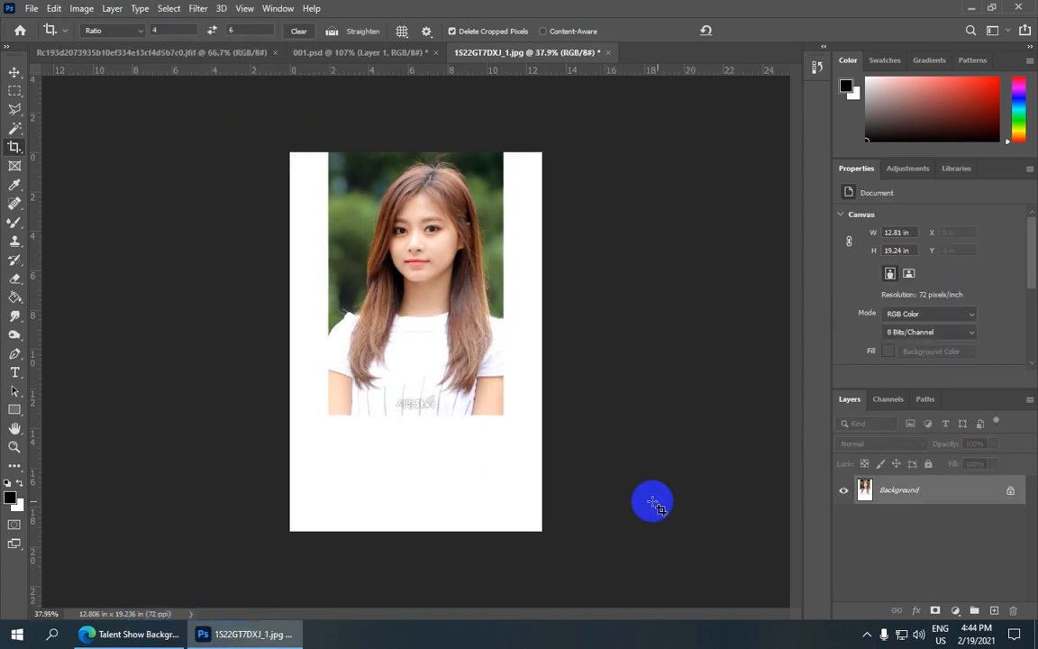
Select the woman's face and neck with the Quick Selection tool at brush size 70, subtracting the hair around the forehead.
left_click(15, 128)
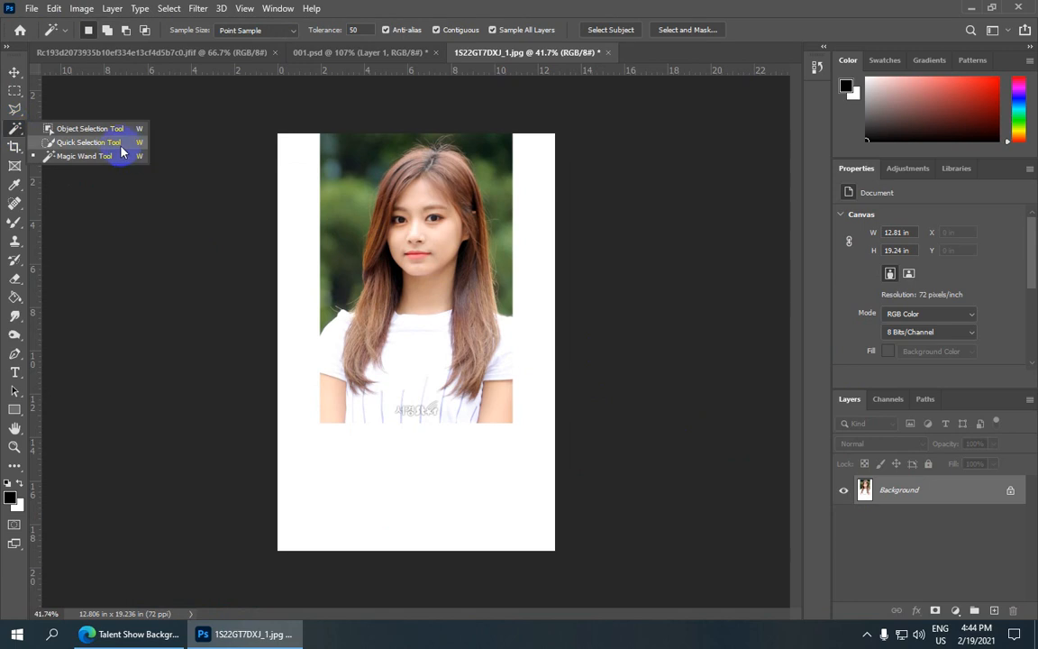
left_click(88, 143)
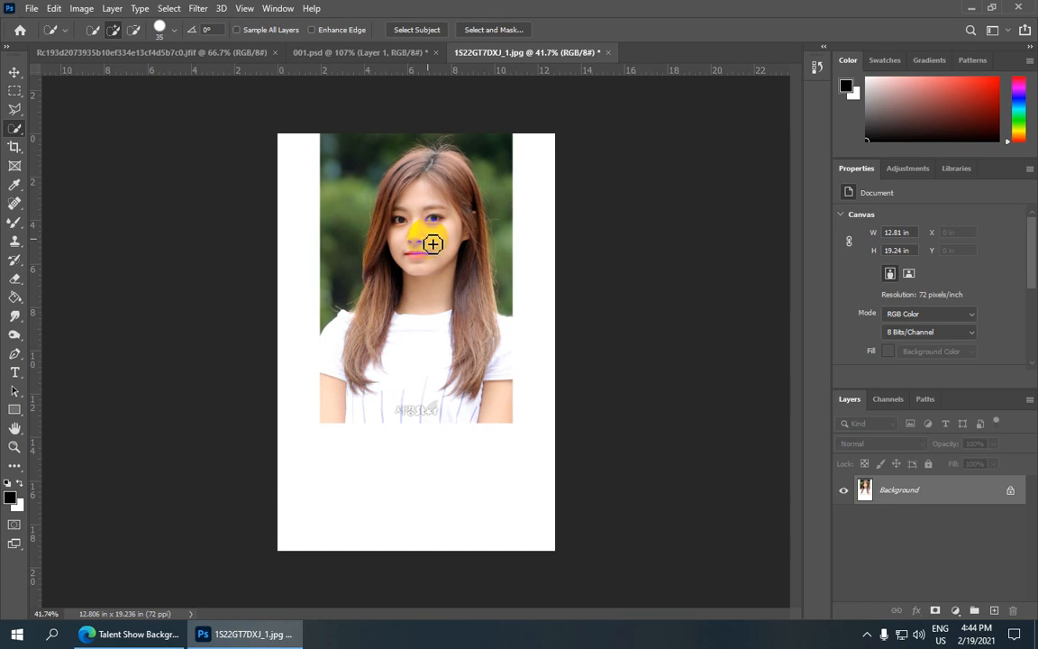
key("bracketright")
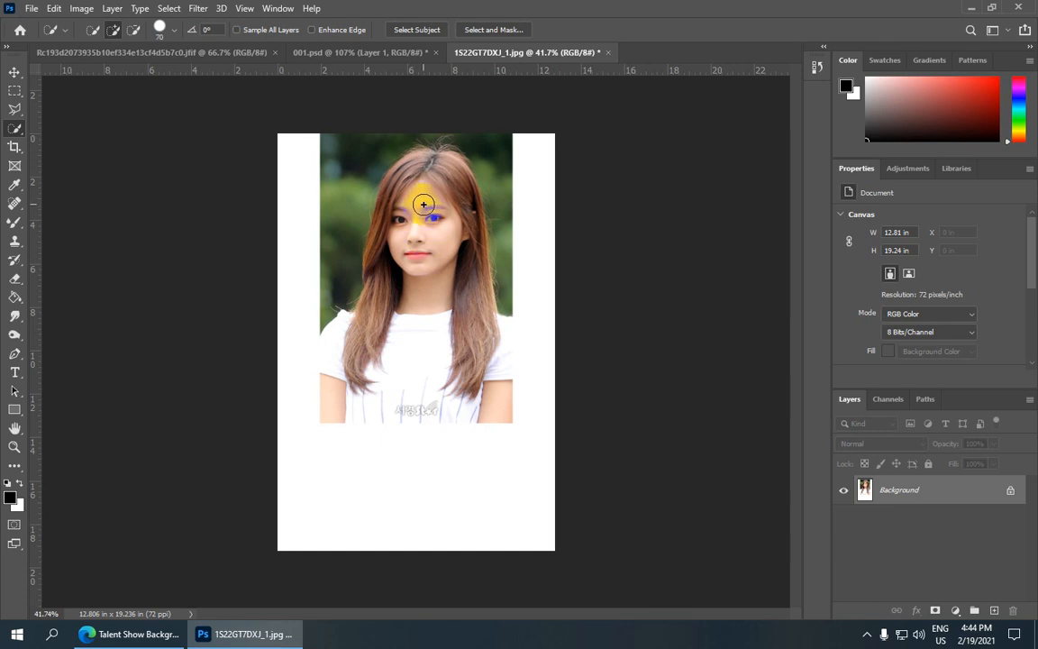
scroll(423, 205, "up", 2)
mouse_move(424, 187)
left_mouse_down()
mouse_move(419, 264)
mouse_move(396, 214)
mouse_move(398, 146)
left_mouse_up()
scroll(418, 283, "down", 2)
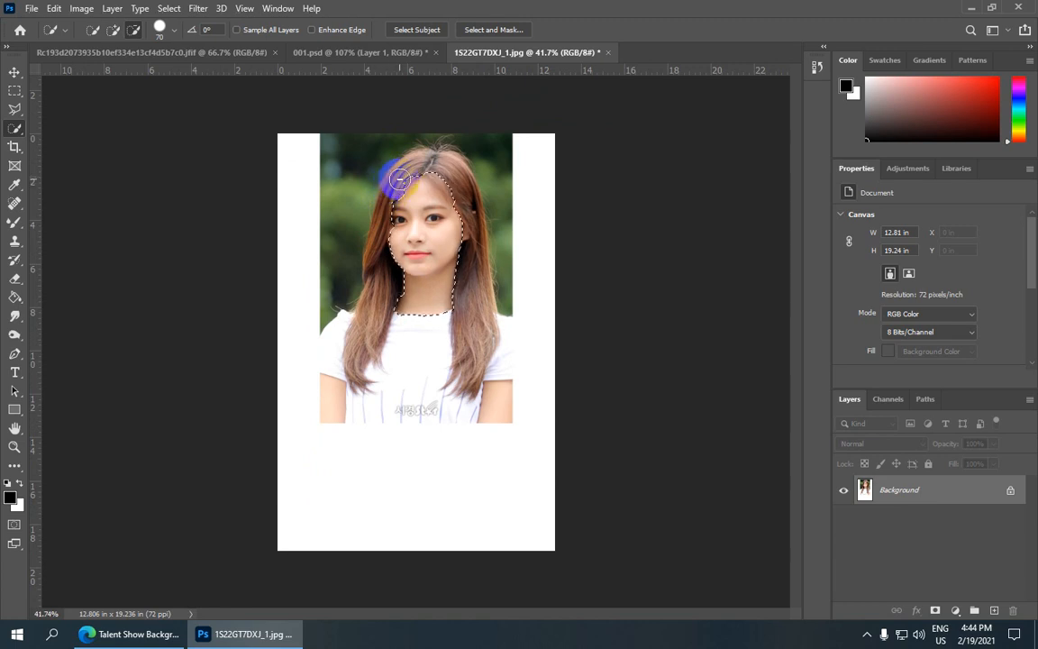
left_click(449, 179)
scroll(418, 198, "down", 2)
scroll(419, 207, "up", 3)
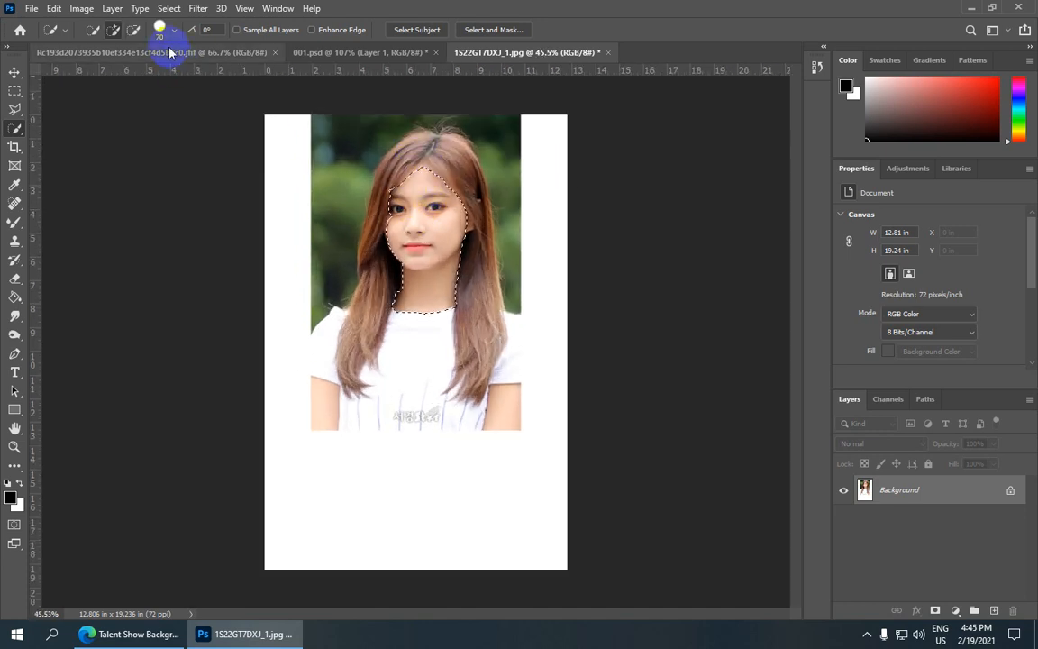
Feather the face and neck selection with a radius of 10 pixels.
left_click(168, 9)
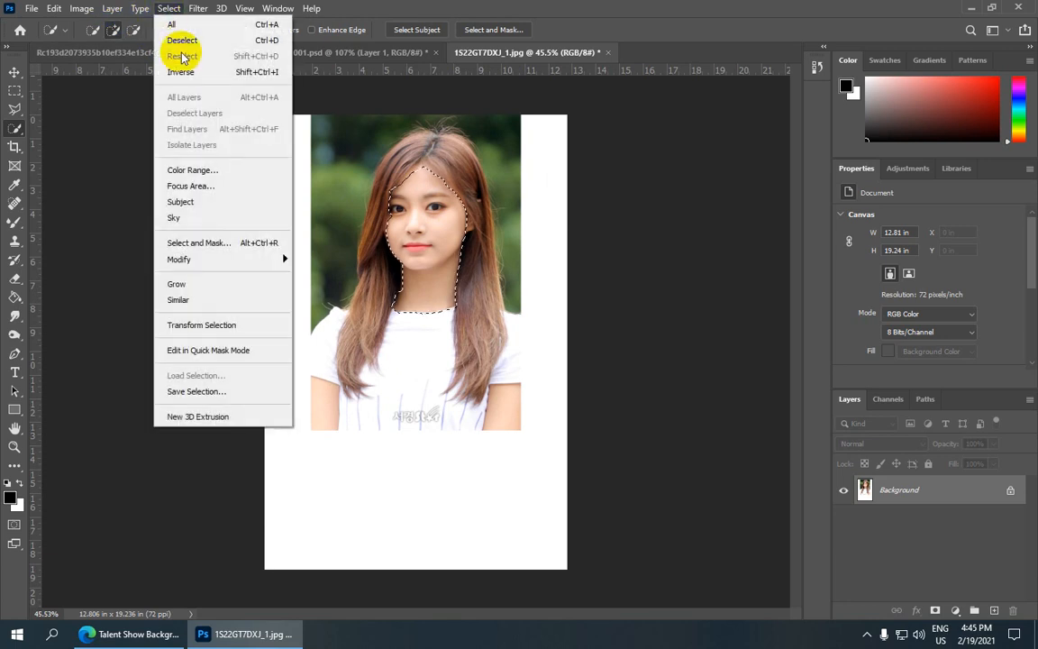
mouse_move(261, 259)
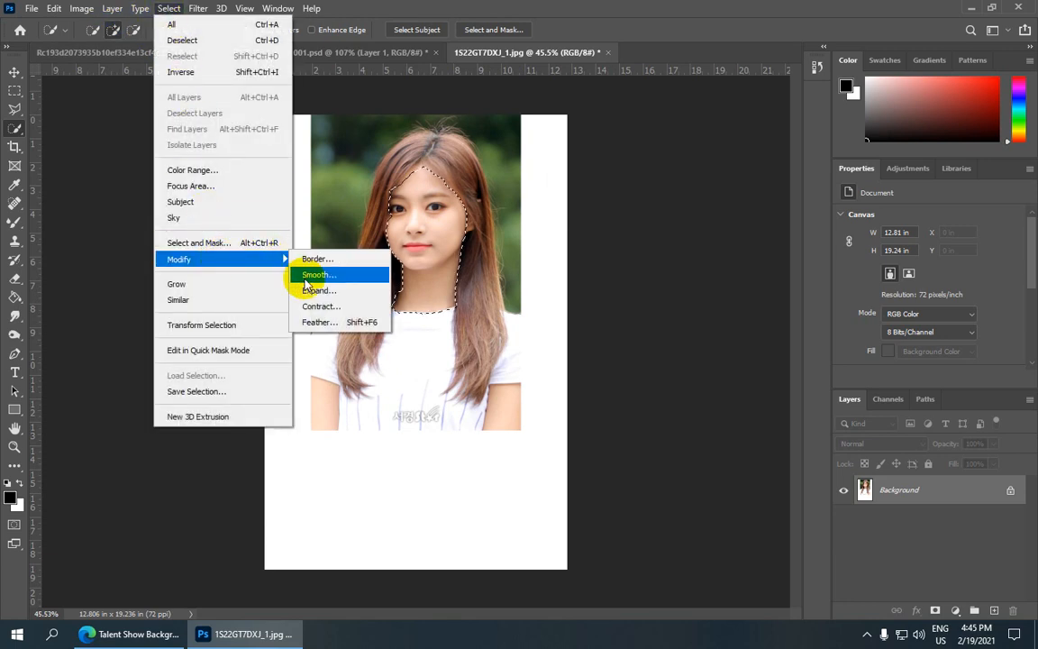
left_click(334, 322)
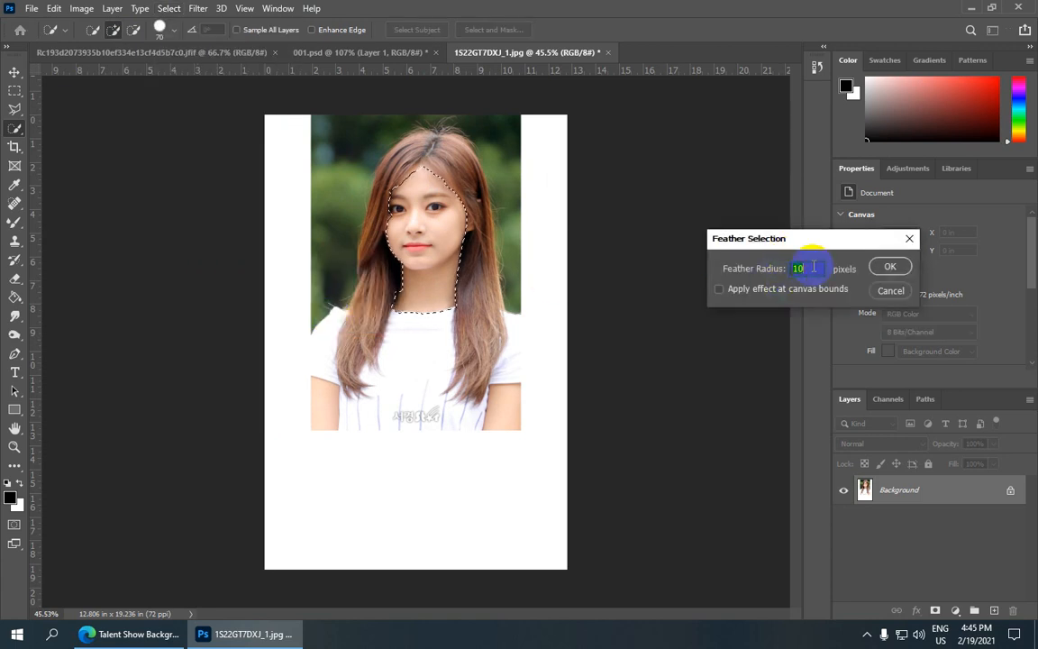
key("Return")
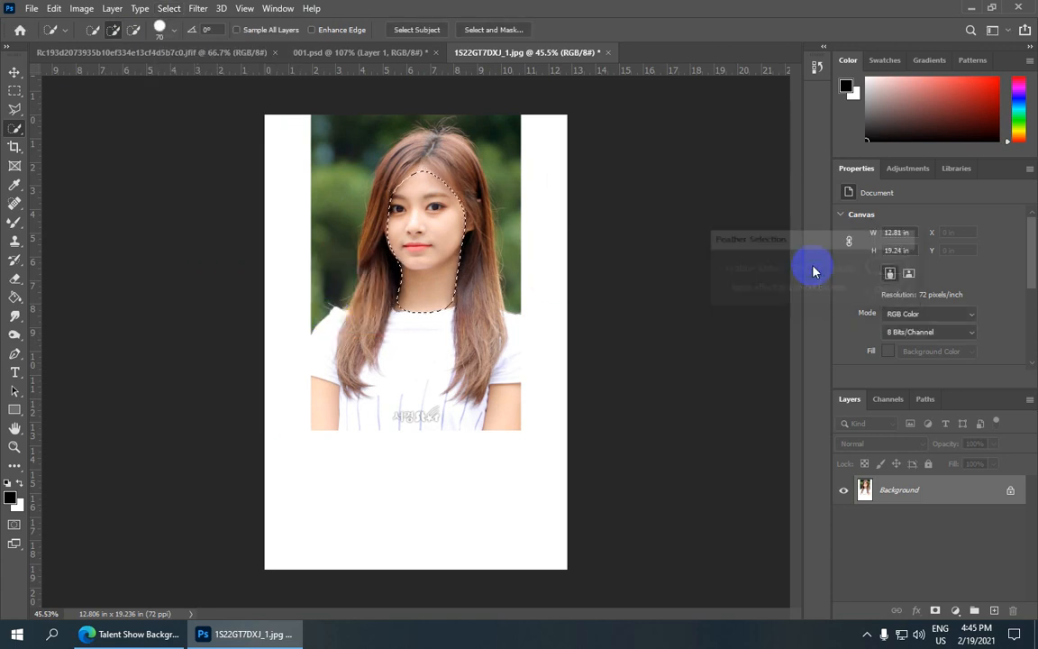
scroll(427, 142, "up", 1)
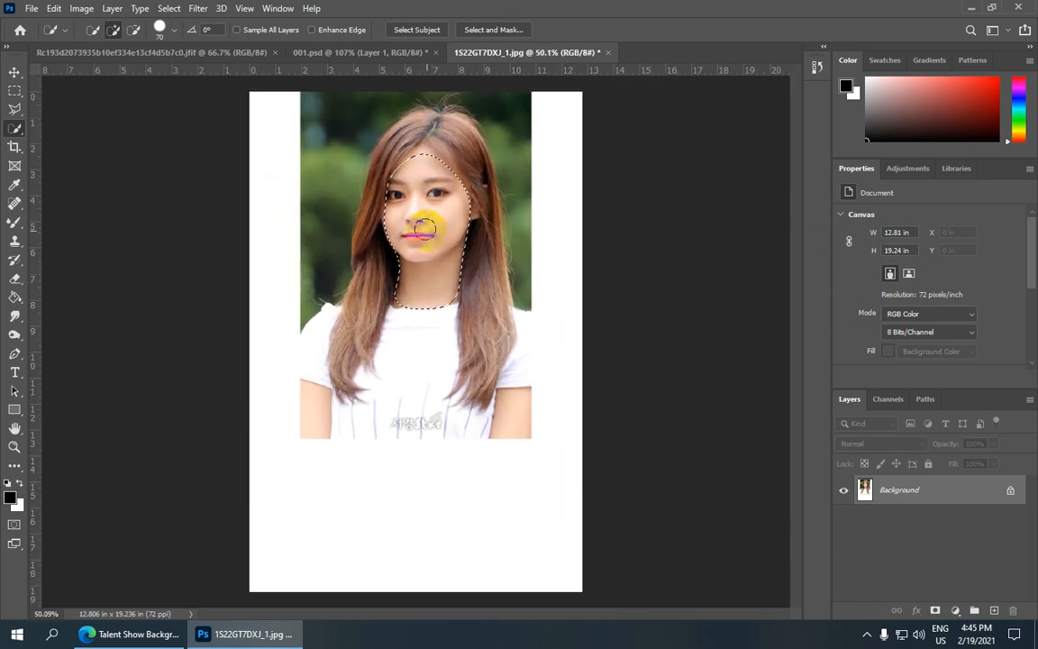
Copy the feathered face and neck selection onto a new layer with Layer Via Copy.
left_click(115, 9)
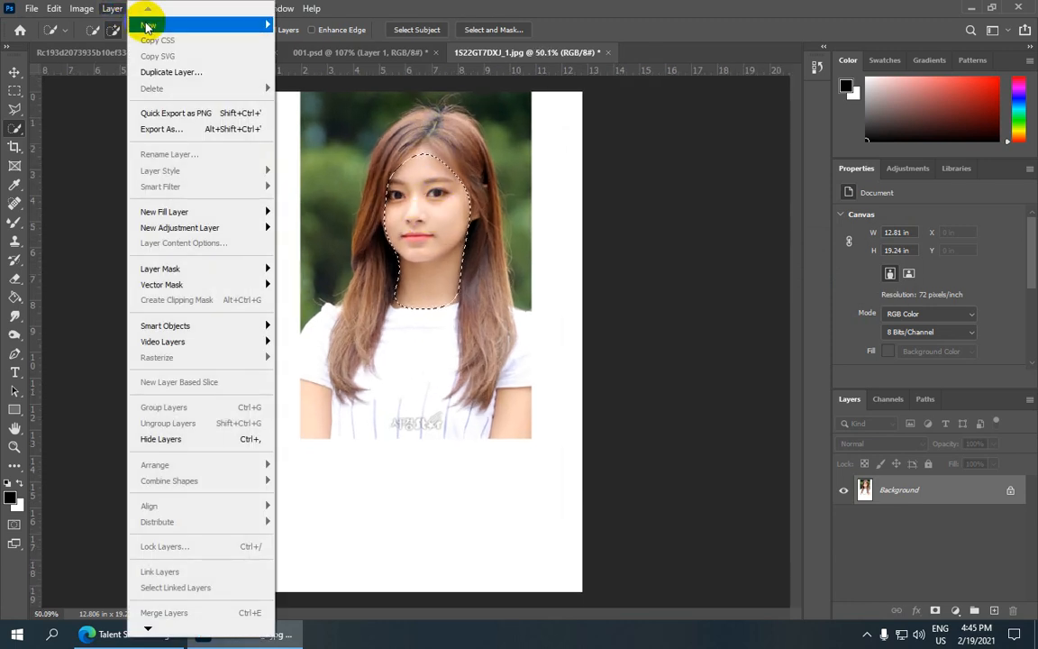
mouse_move(239, 25)
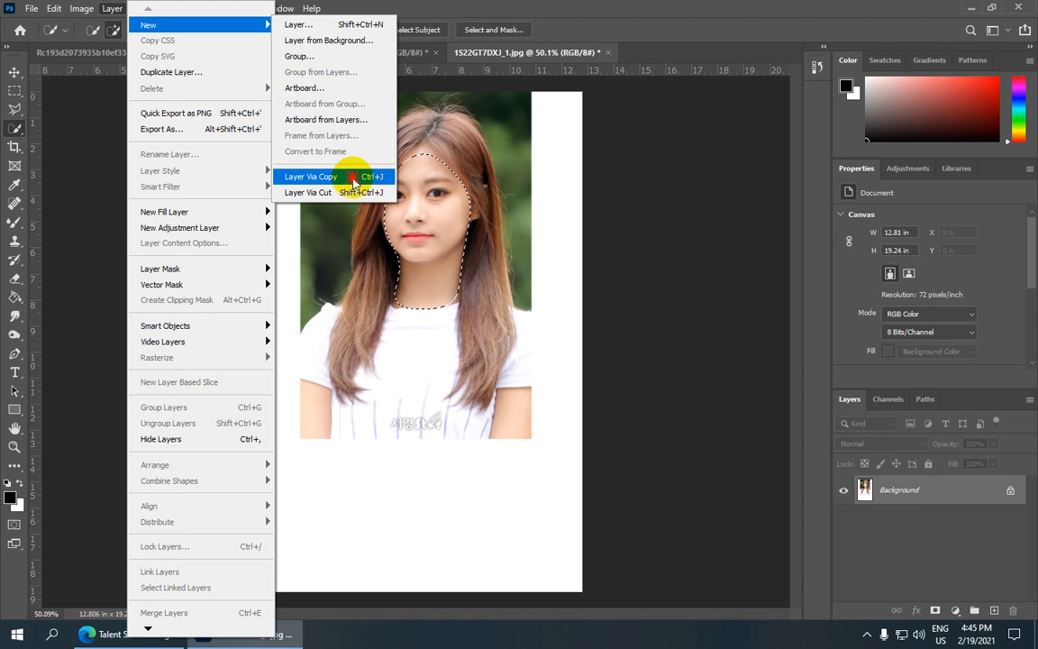
left_click(354, 180)
scroll(491, 256, "down", 2)
scroll(519, 277, "up", 1)
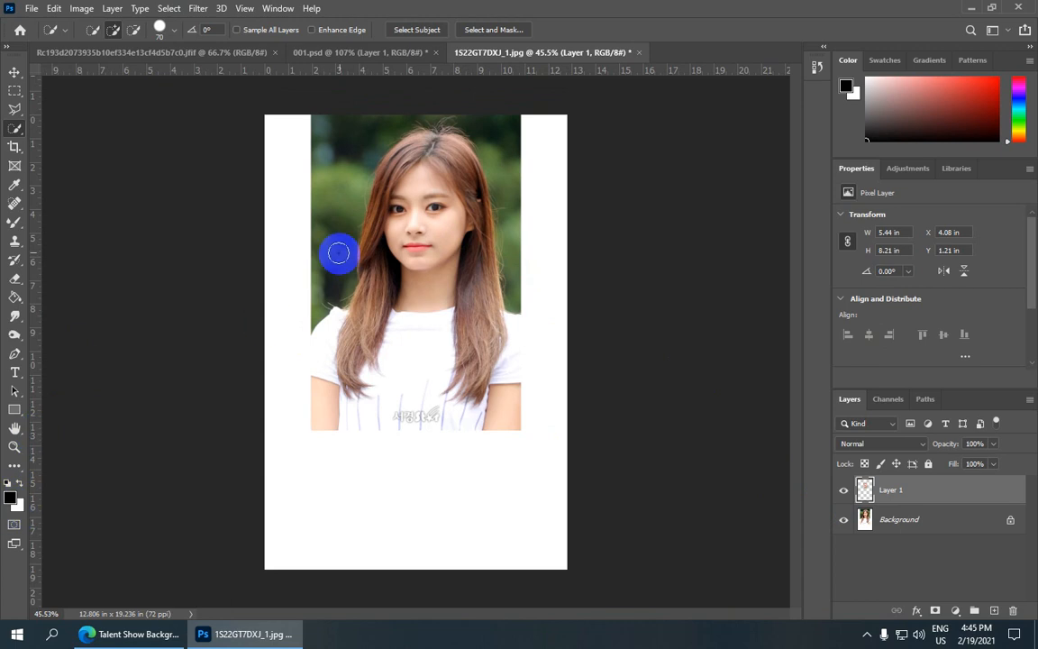
Brighten the copied face layer with Levels, raising the RGB midtone input level to about 1.16.
left_click(82, 9)
mouse_move(152, 50)
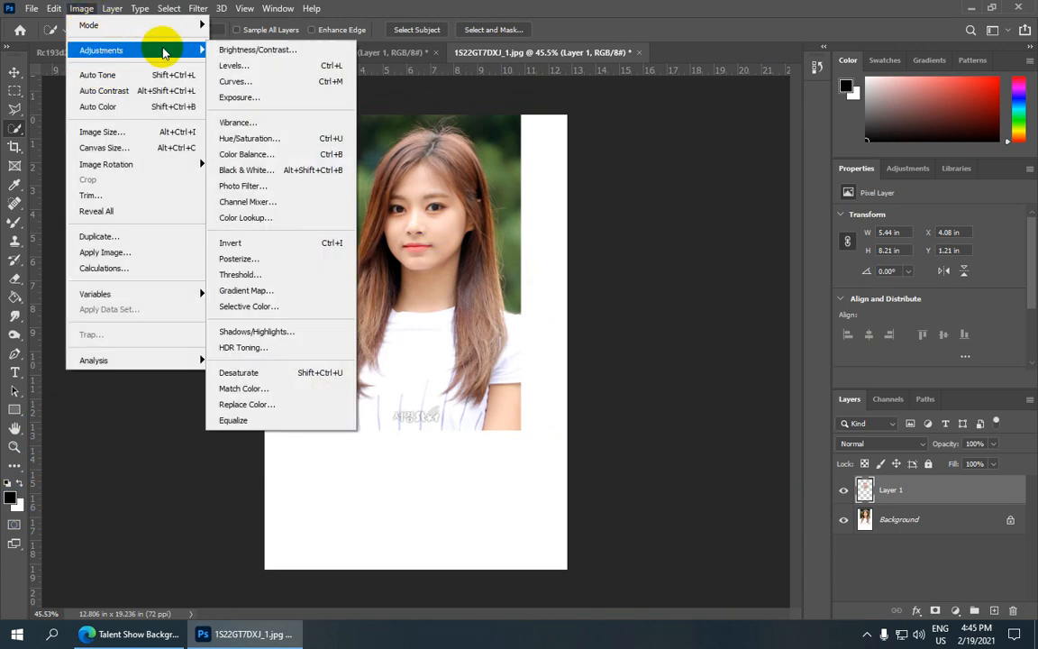
left_click(271, 70)
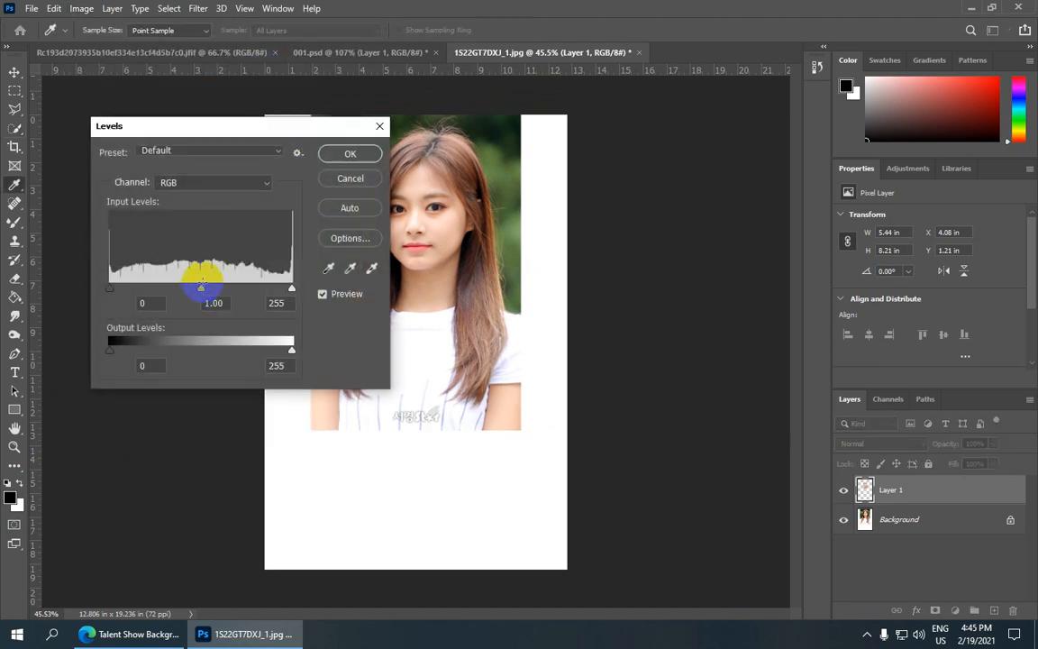
left_click_drag(232, 131, 201, 114)
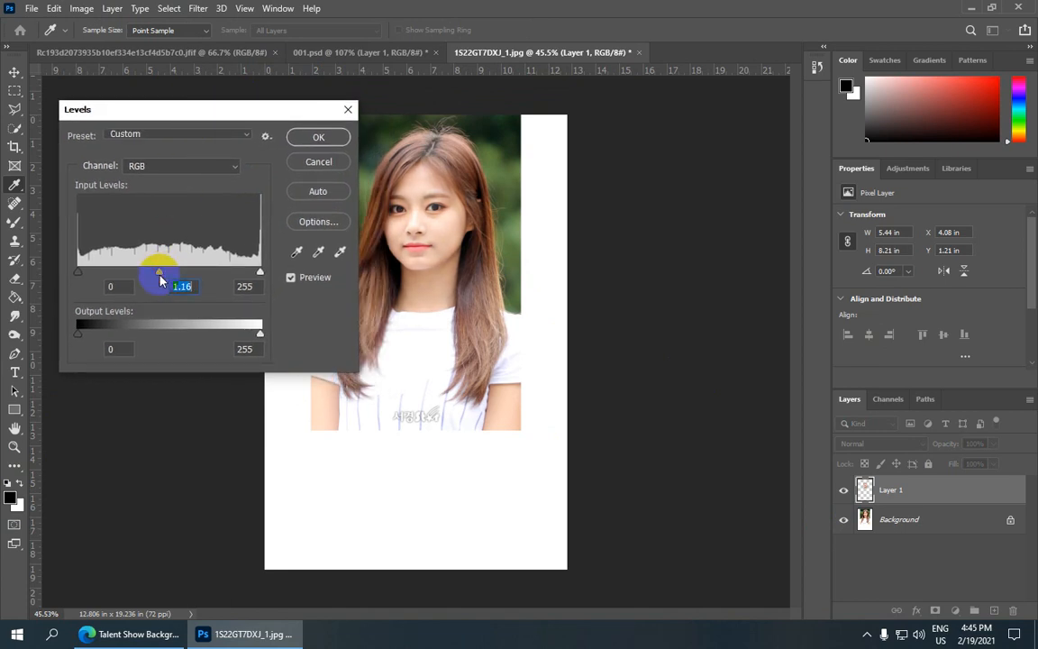
left_click(160, 280)
left_click(304, 144)
key("w")
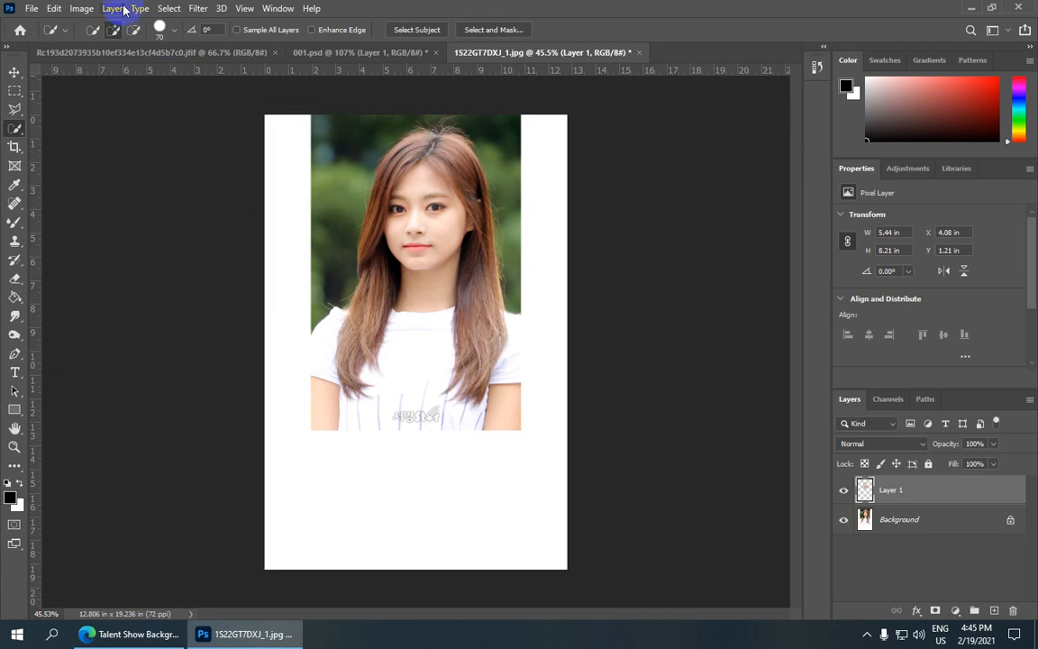
Apply Color Balance to the face layer's midtones with color levels +14, -10 and -7, preserving luminosity.
left_click(86, 9)
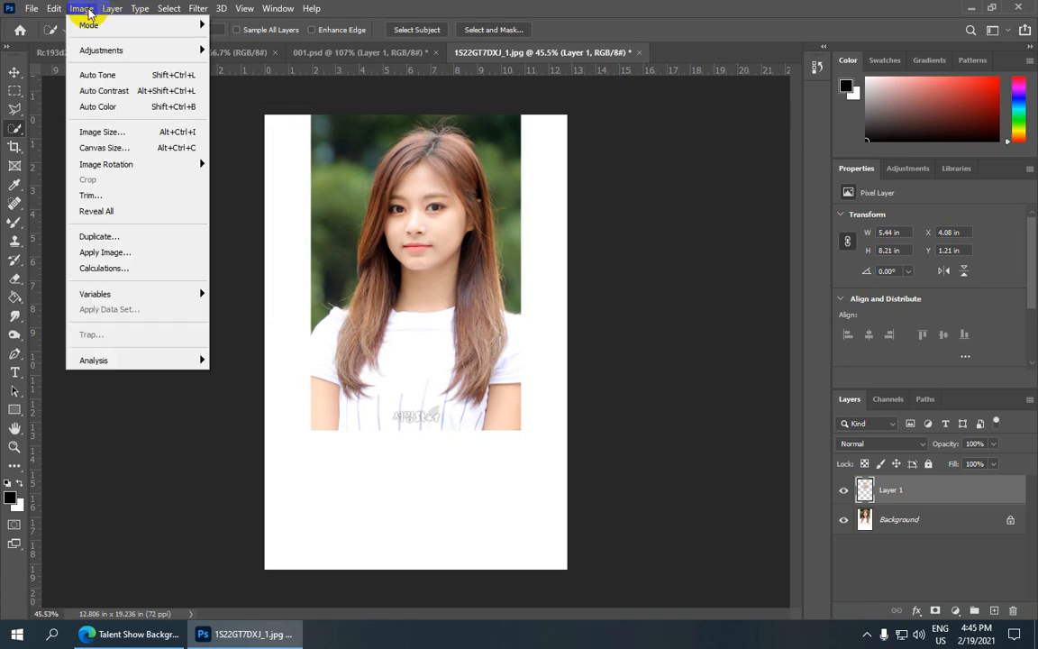
mouse_move(135, 50)
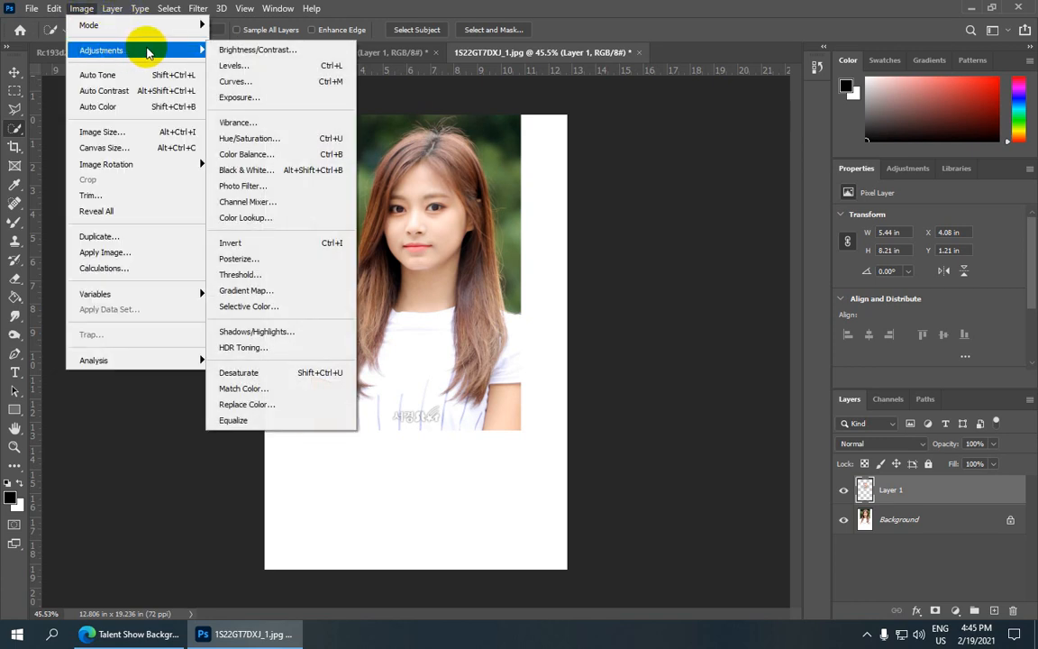
left_click(278, 155)
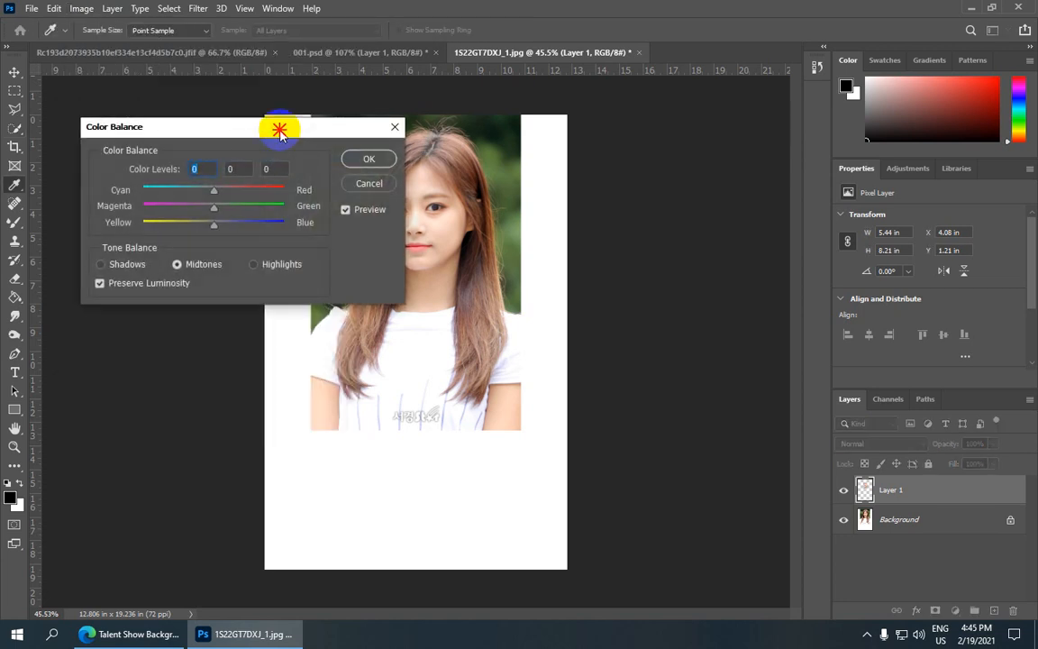
left_click_drag(279, 130, 192, 116)
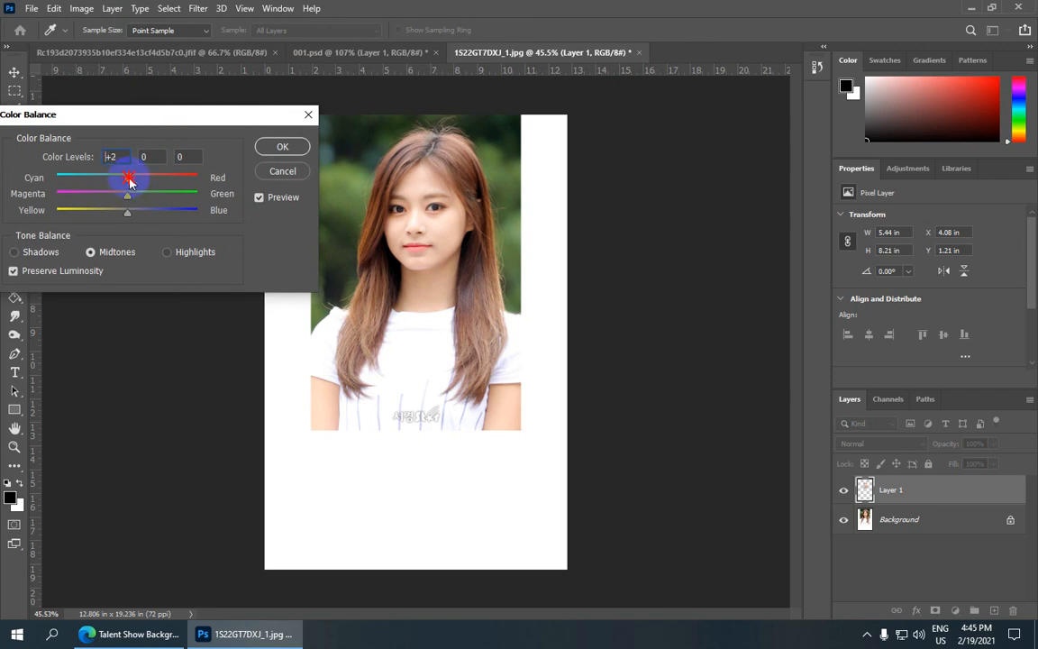
mouse_move(132, 181)
left_mouse_down()
mouse_move(119, 195)
mouse_move(137, 178)
left_mouse_up()
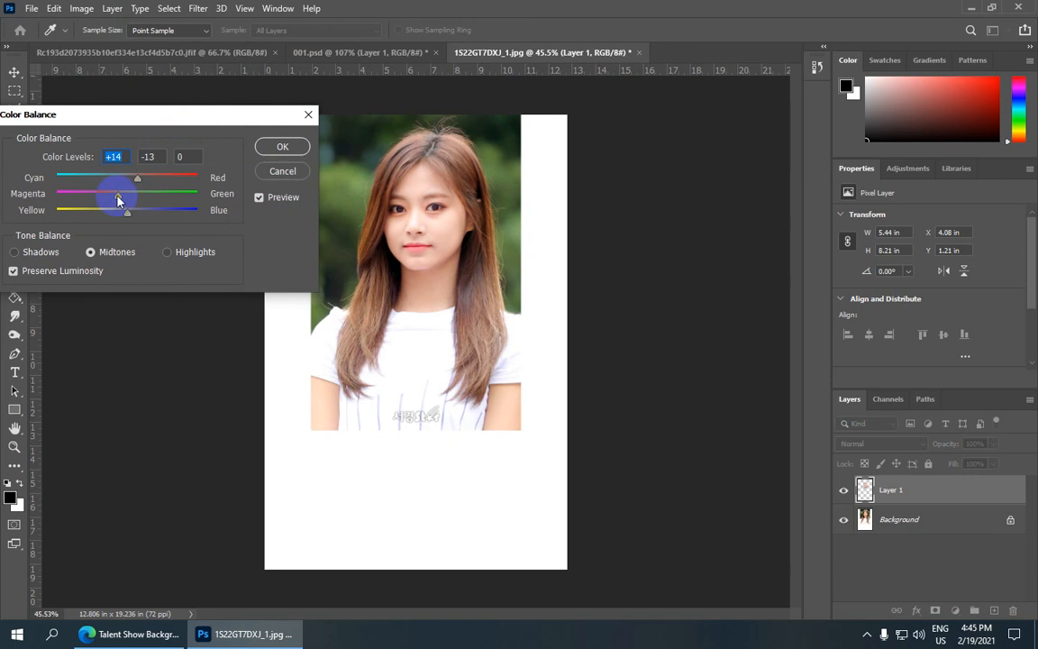
left_click(123, 197)
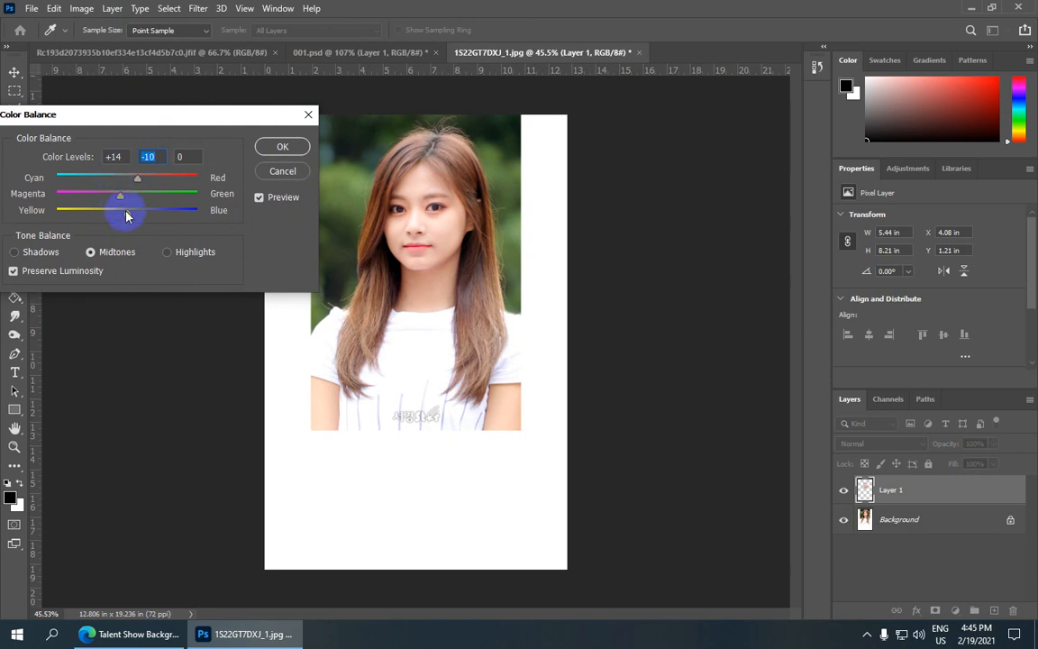
left_click(123, 214)
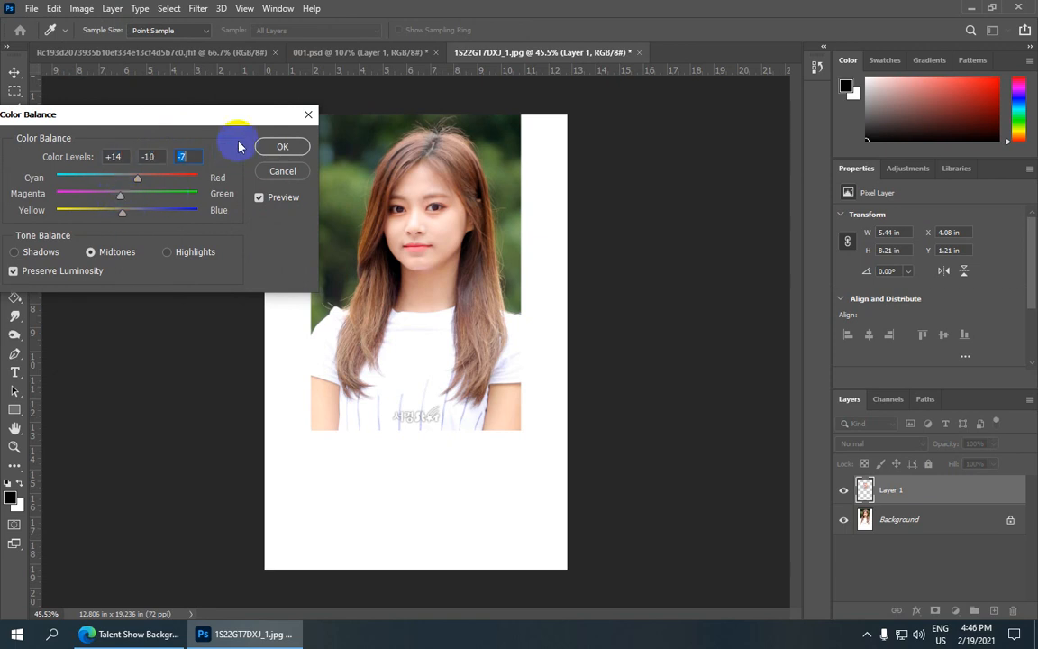
left_click(285, 147)
key("w")
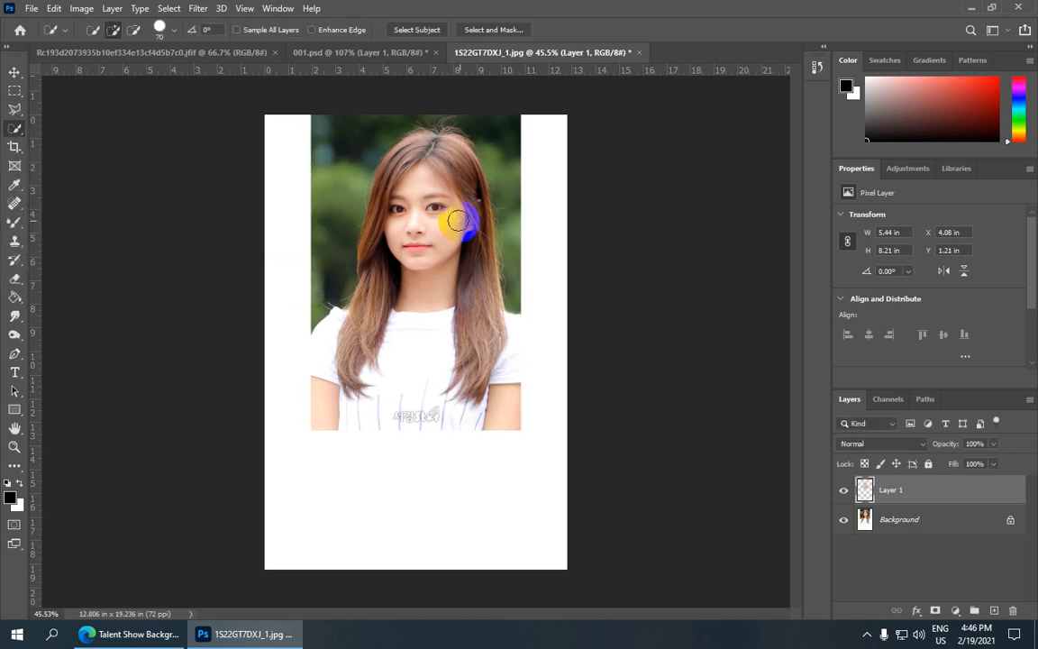
Check the color-corrected face and merge Layer 1 down into the Background layer.
scroll(446, 181, "down", 2)
scroll(460, 205, "up", 3)
scroll(460, 206, "down", 1)
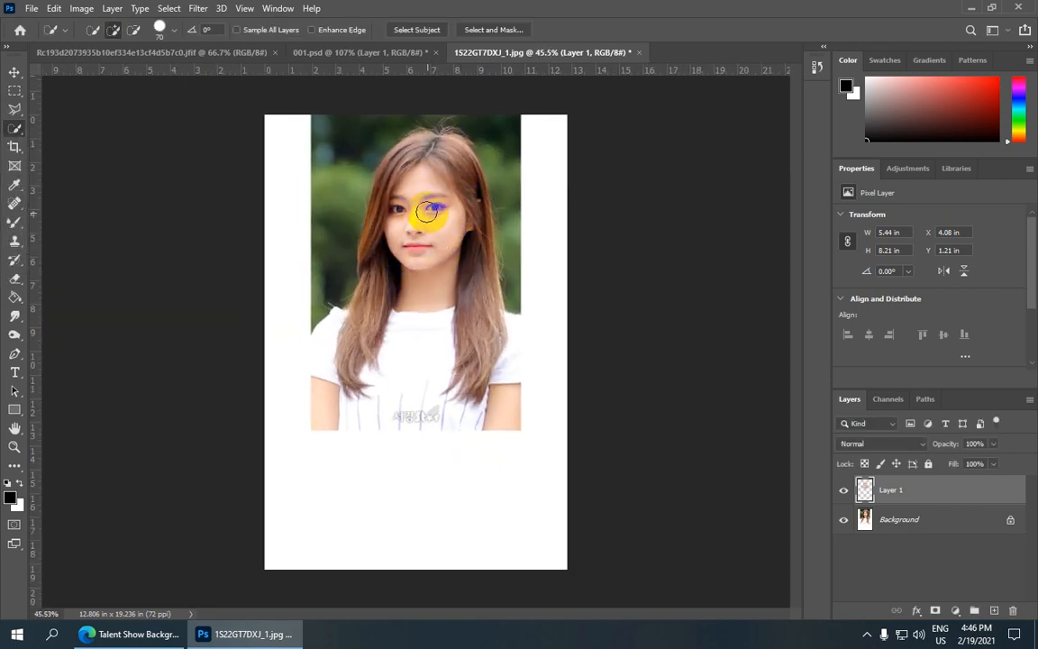
scroll(475, 279, "down", 1)
scroll(413, 307, "up", 1)
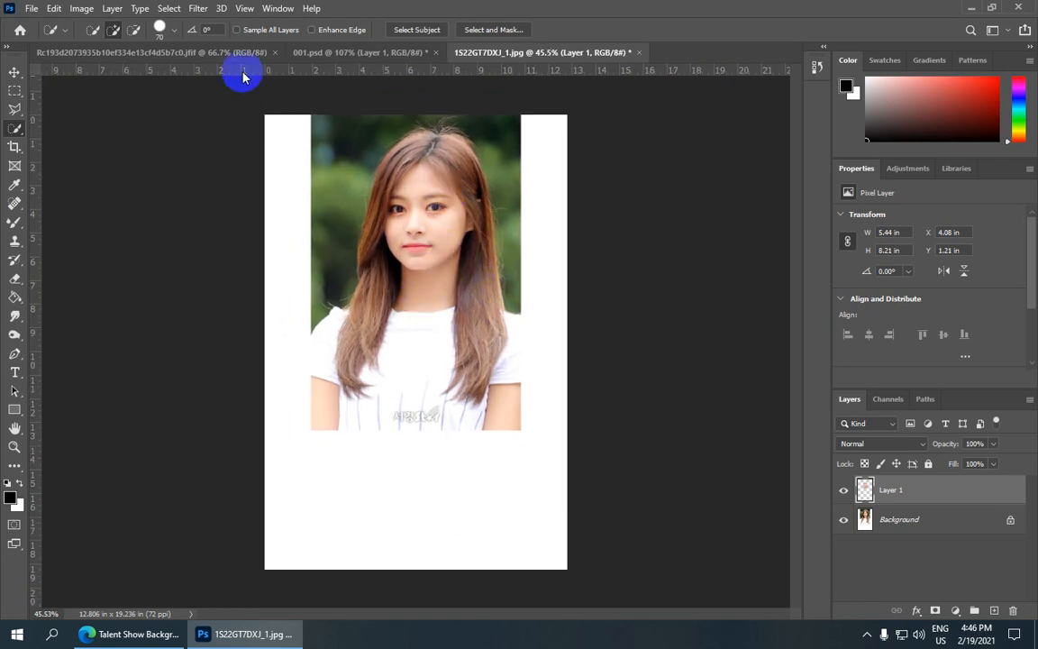
left_click(111, 9)
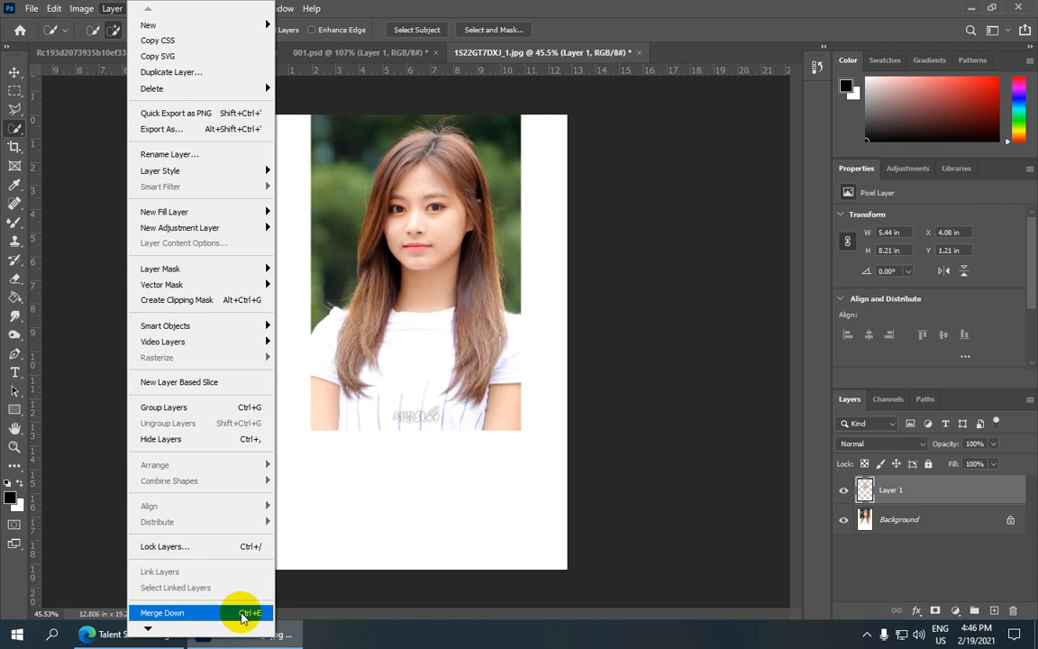
left_click(241, 615)
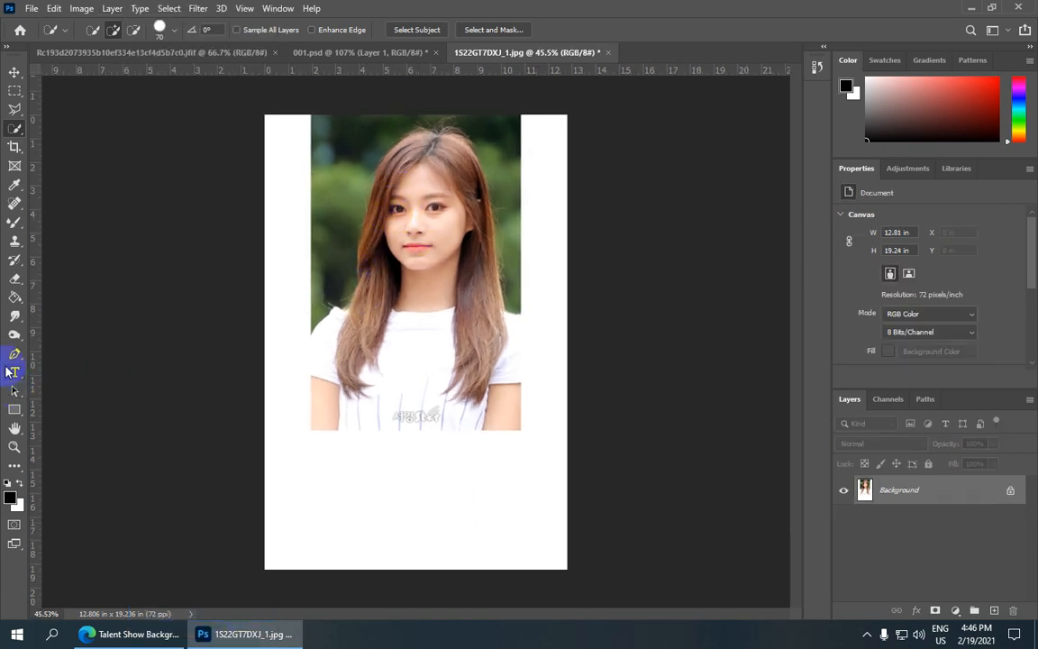
Start a Pen tool path along the shirt's neckline, running from the hair on the right to the hair on the left.
left_click_drag(14, 353, 100, 364)
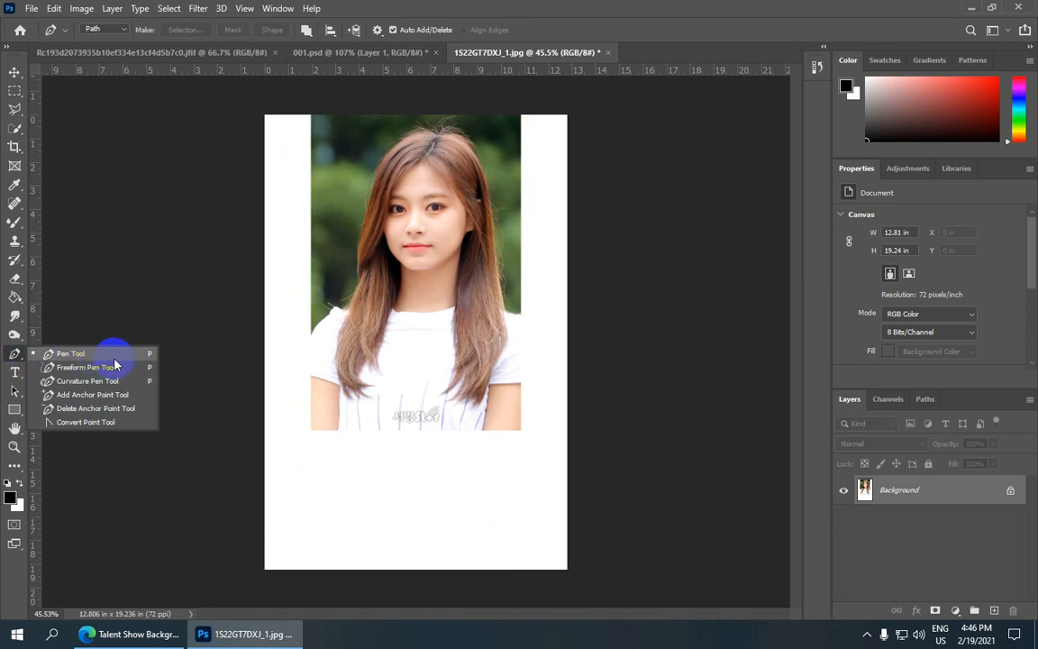
left_click(120, 360)
scroll(397, 302, "up", 11)
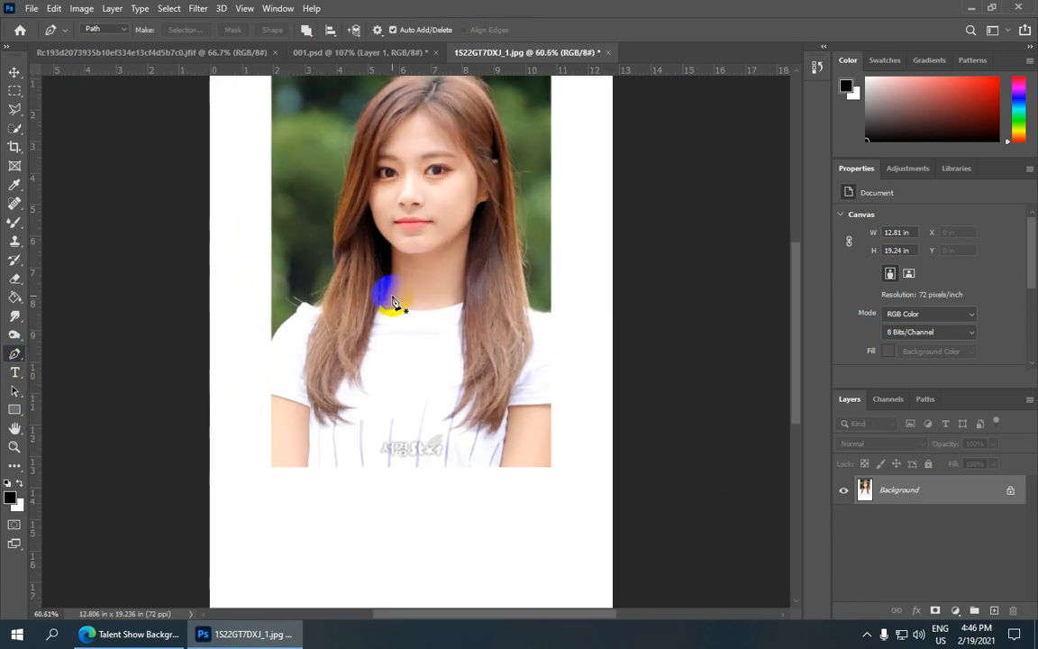
mouse_move(454, 315)
left_mouse_down()
mouse_move(452, 277)
mouse_move(447, 293)
left_mouse_up()
left_click(519, 294)
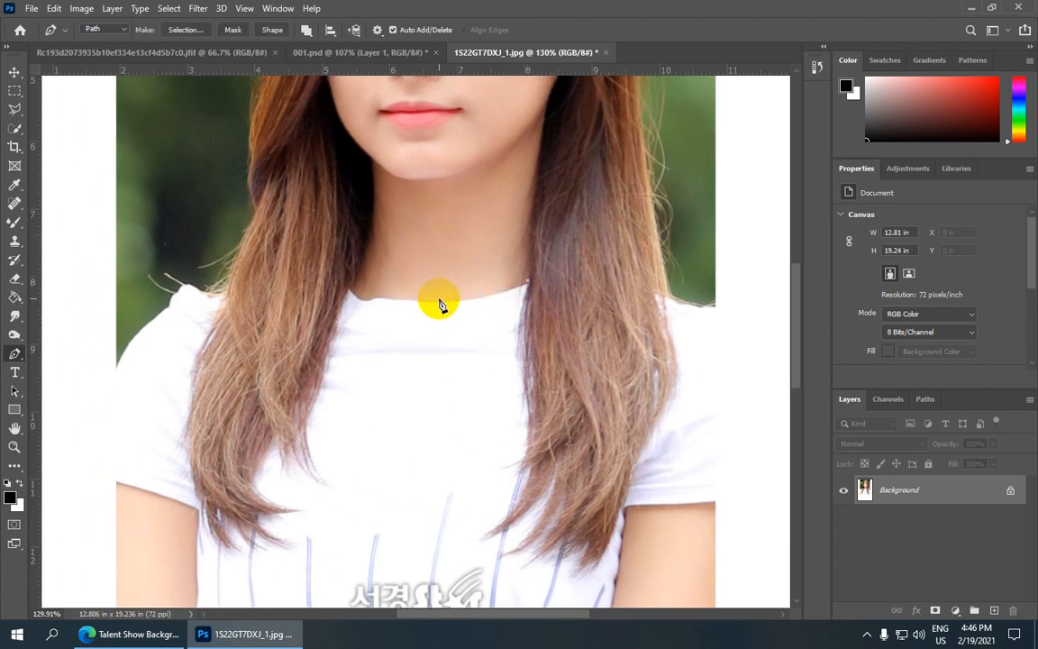
left_click_drag(439, 302, 398, 298)
left_click(365, 294)
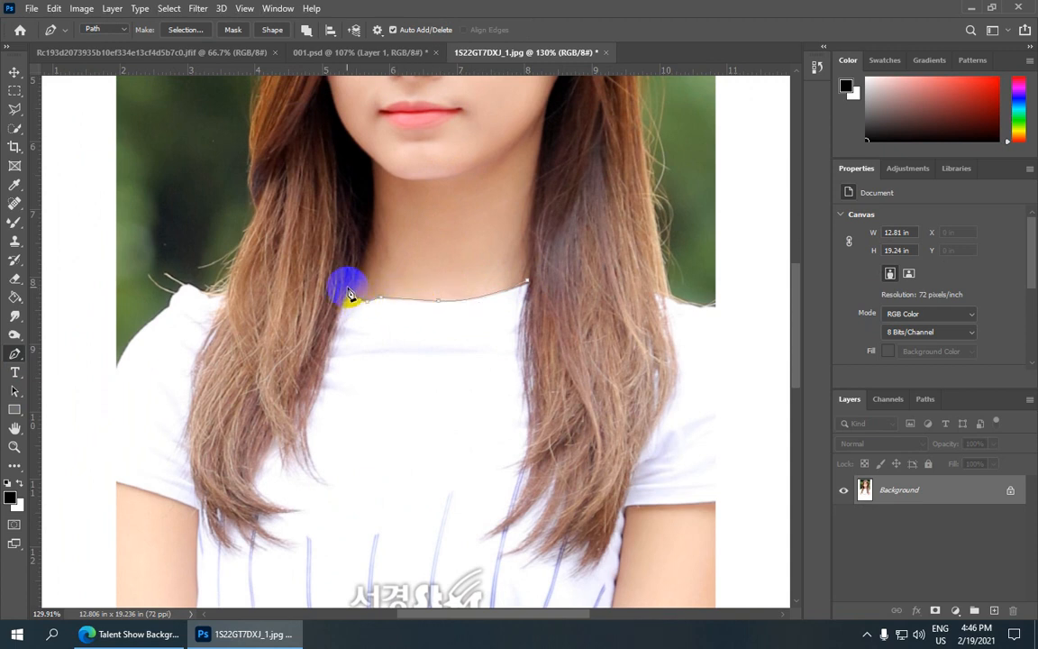
Continue the pen path down the inner edge of the left hair lock and around its first loose tip.
left_click(336, 322)
left_click(336, 342)
left_click(325, 359)
left_click(328, 485)
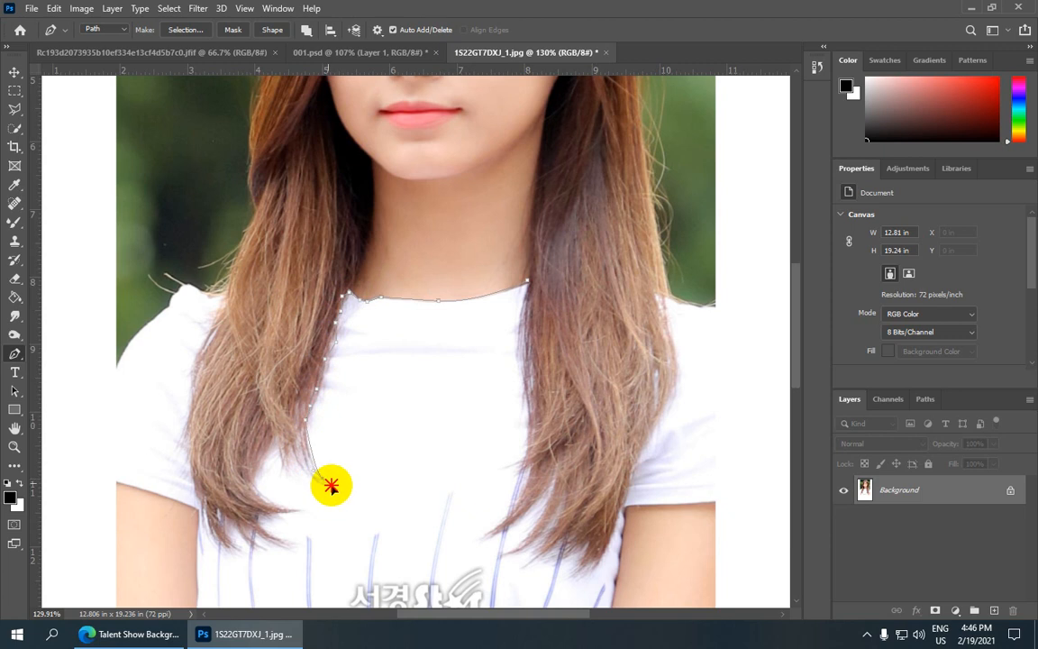
left_click(282, 448)
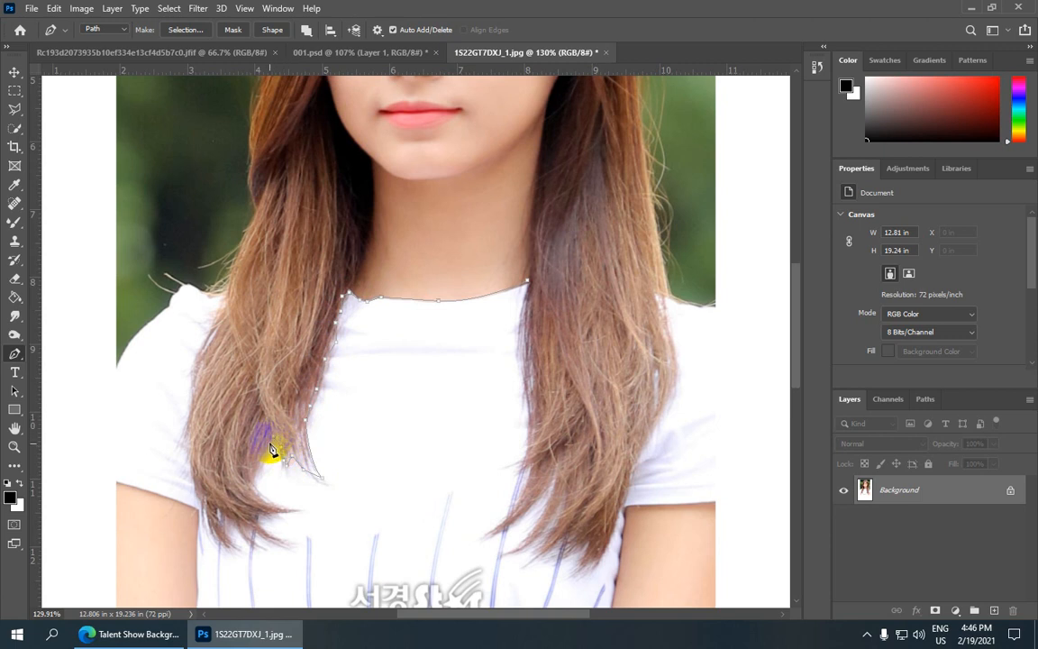
Trace the pen path around the lower strand tips of the left hair lock to its outer edge.
left_click(255, 472)
left_click(301, 511)
left_click_drag(285, 514, 274, 521)
left_click_drag(287, 547, 297, 353)
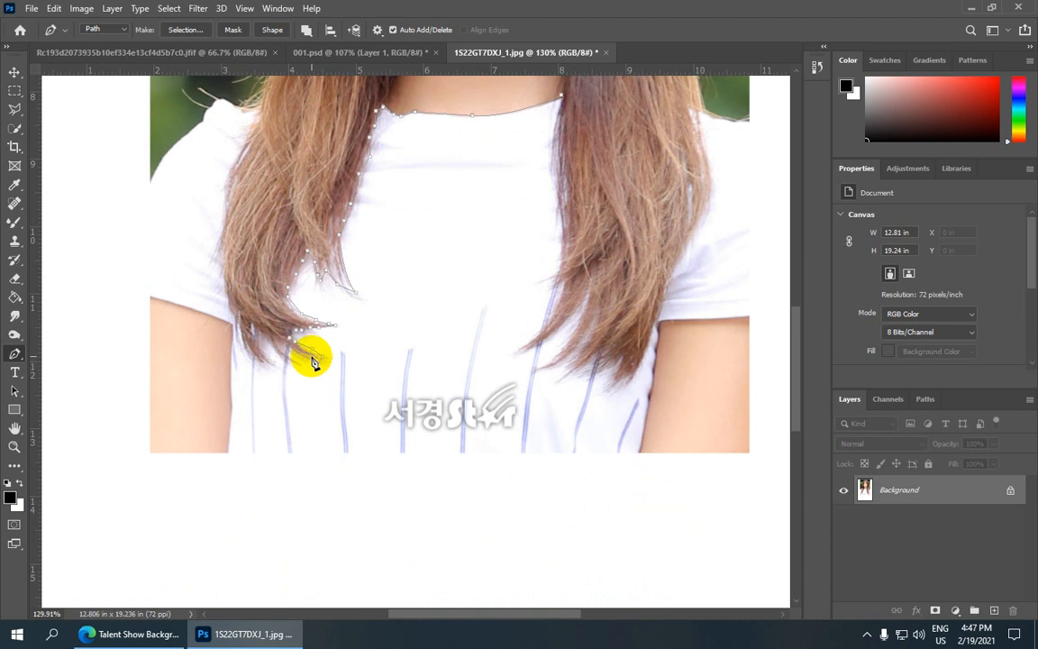
left_click(271, 338)
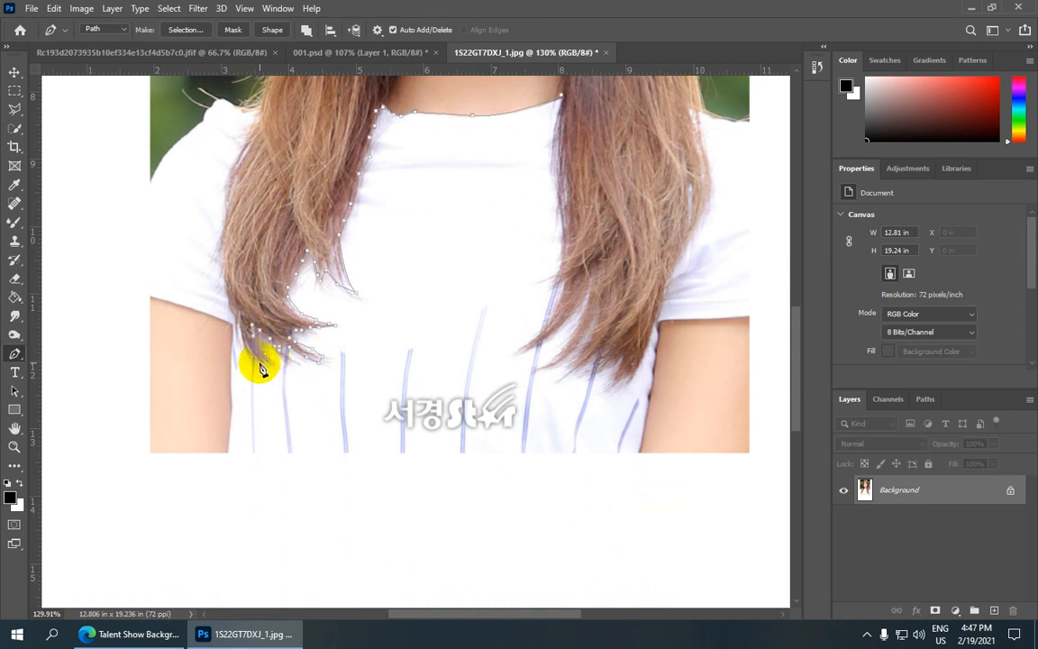
left_click(237, 337)
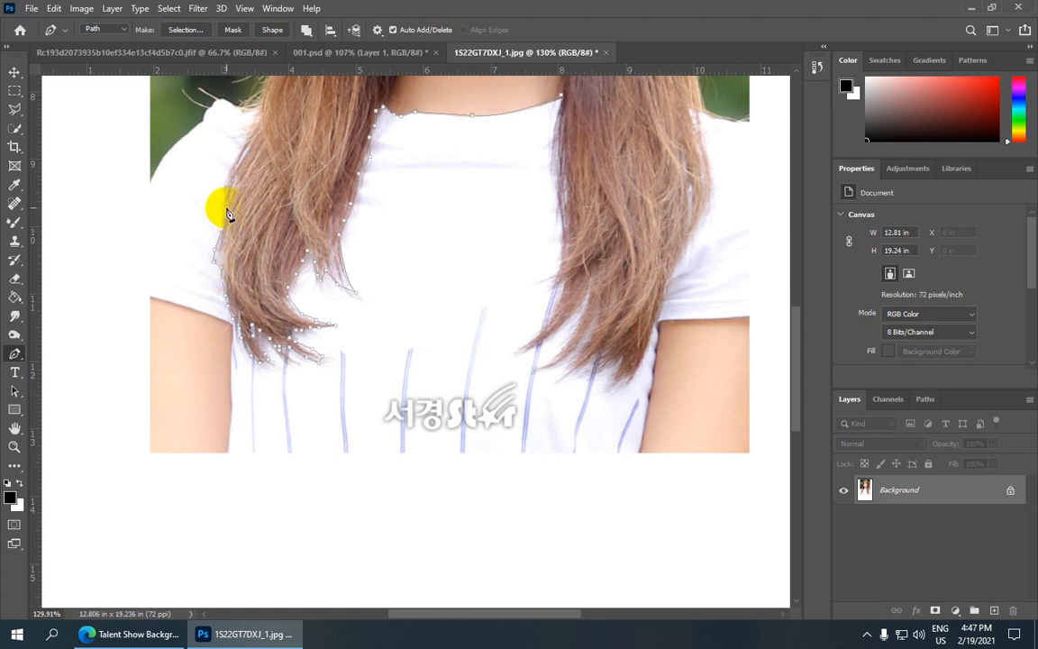
Continue the pen path up the outer edge of the left hair from the shoulder to beside the eye.
left_click(244, 145)
scroll(262, 109, "up", 5)
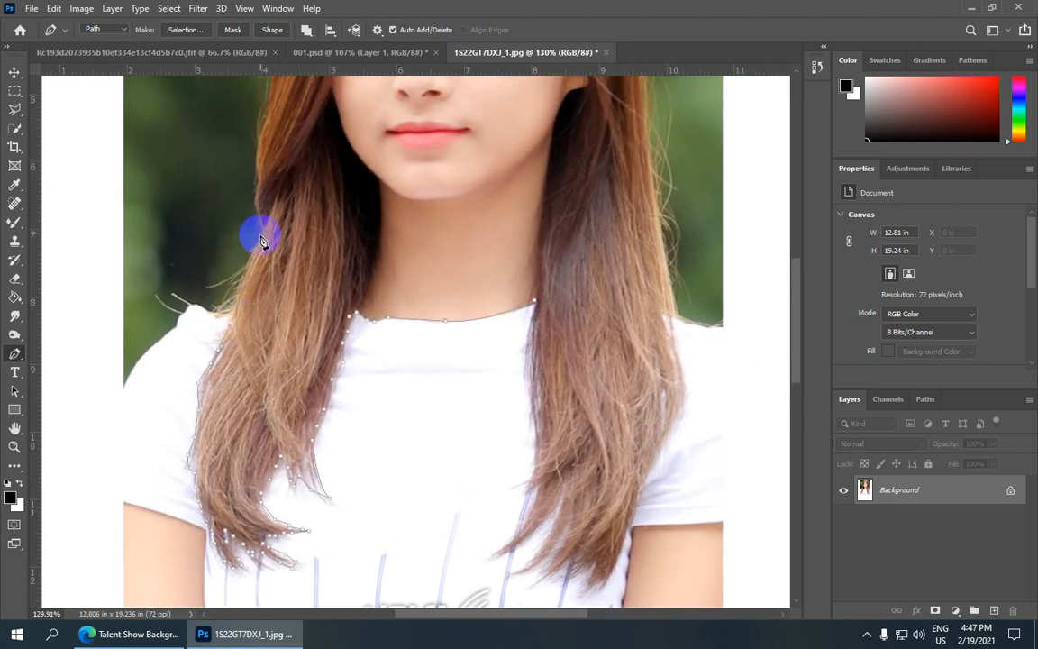
left_click_drag(264, 229, 284, 195)
scroll(270, 226, "up", 2)
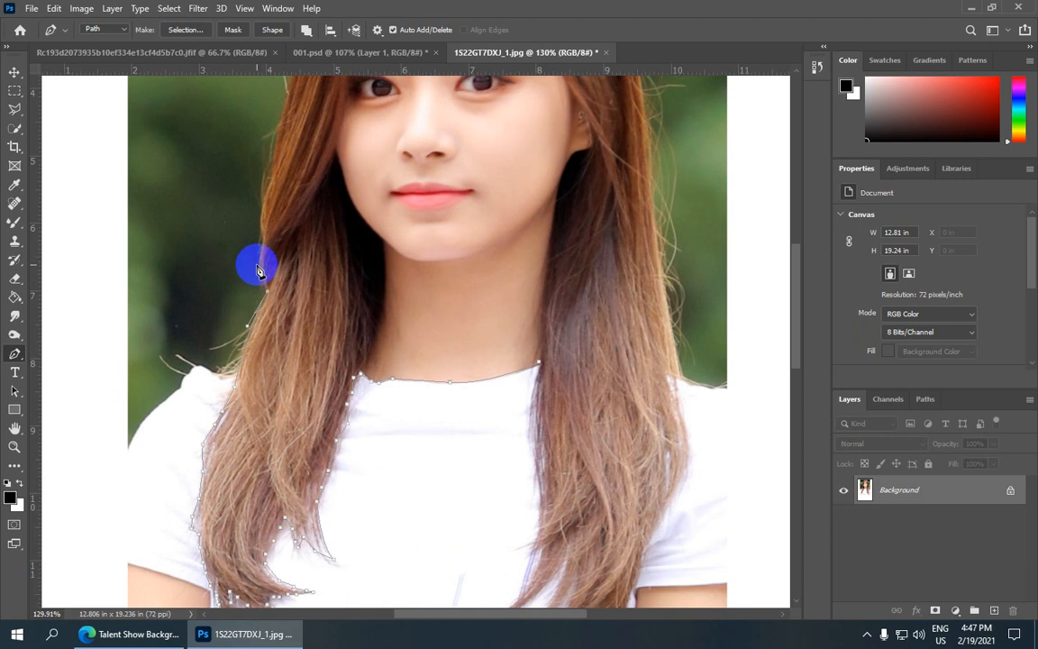
left_click_drag(260, 242, 275, 173)
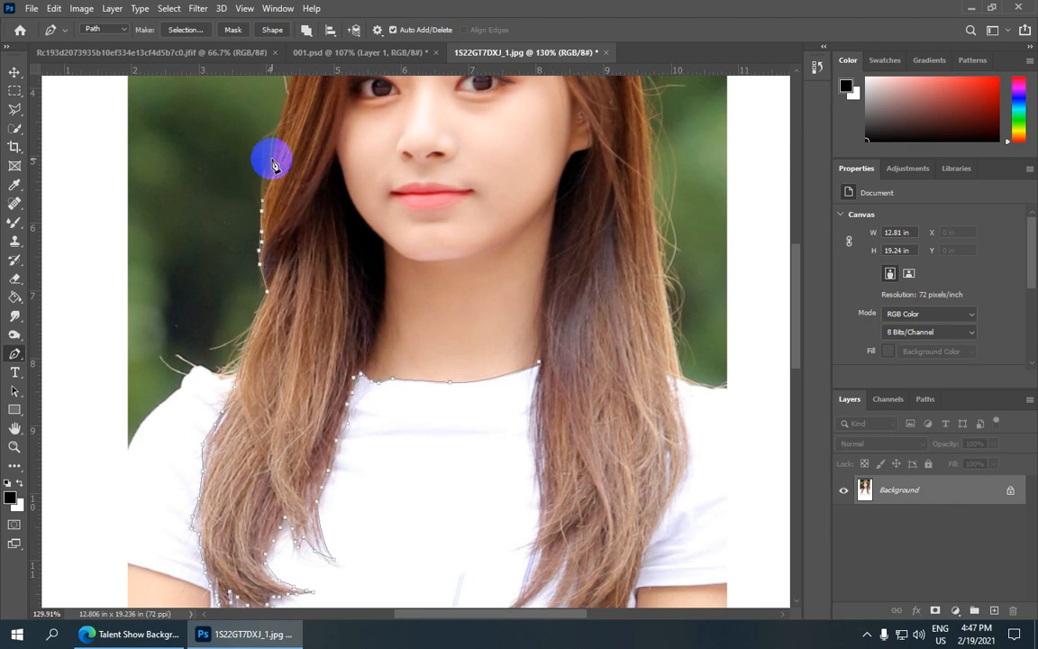
left_click(308, 90)
Trace the pen path from the left temple over the crown of the head, leaving out the flyaway hairs.
left_click_drag(309, 90, 362, 274)
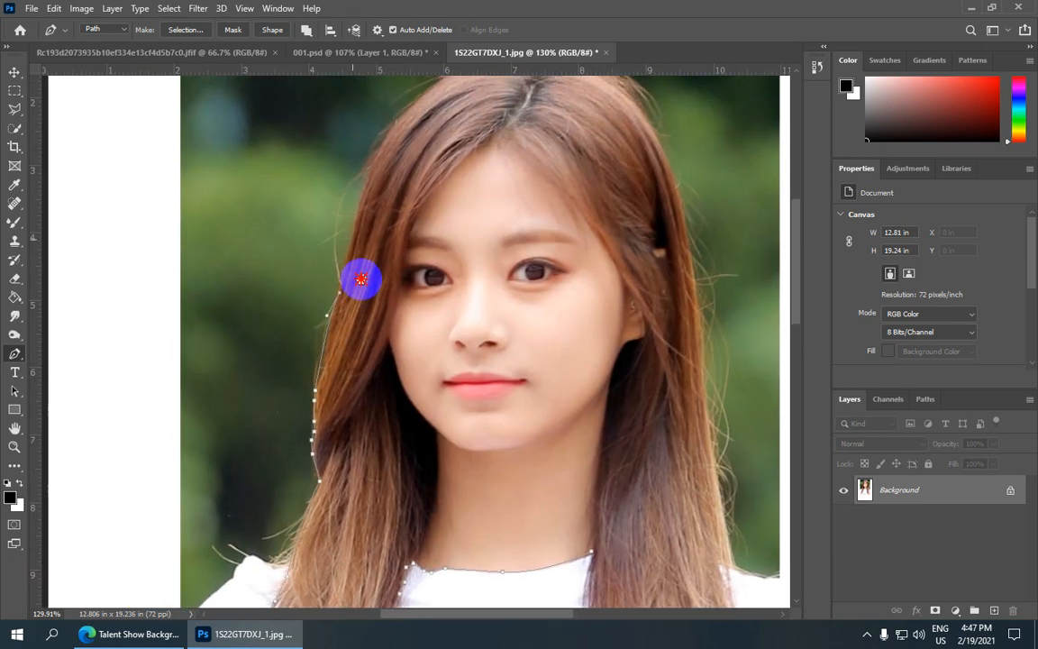
left_click(372, 172)
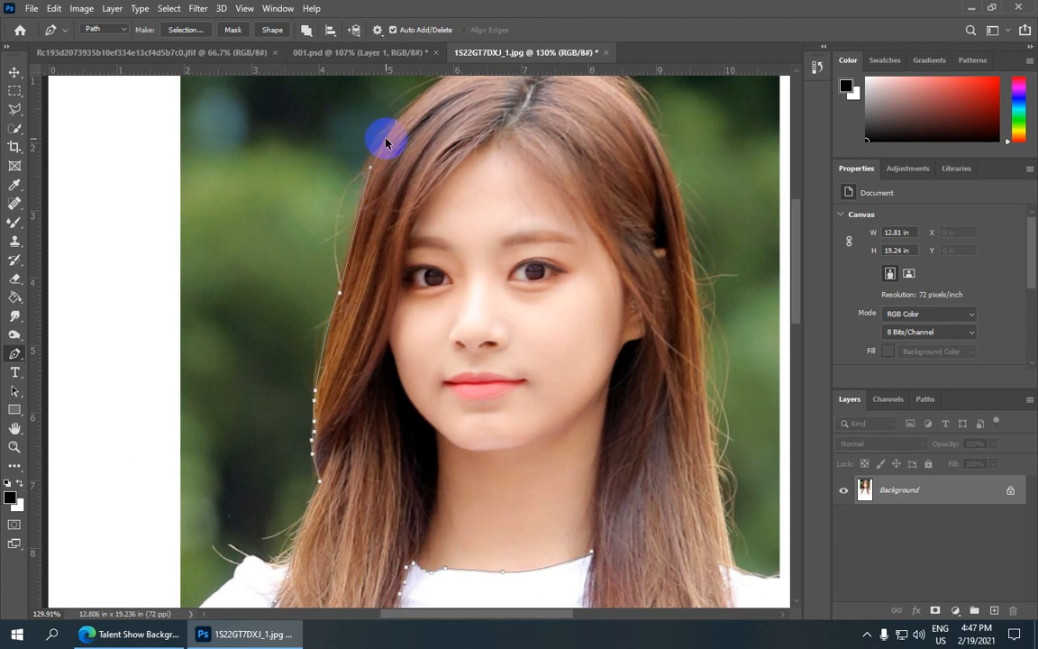
left_click_drag(389, 137, 414, 110)
left_click_drag(422, 121, 351, 234)
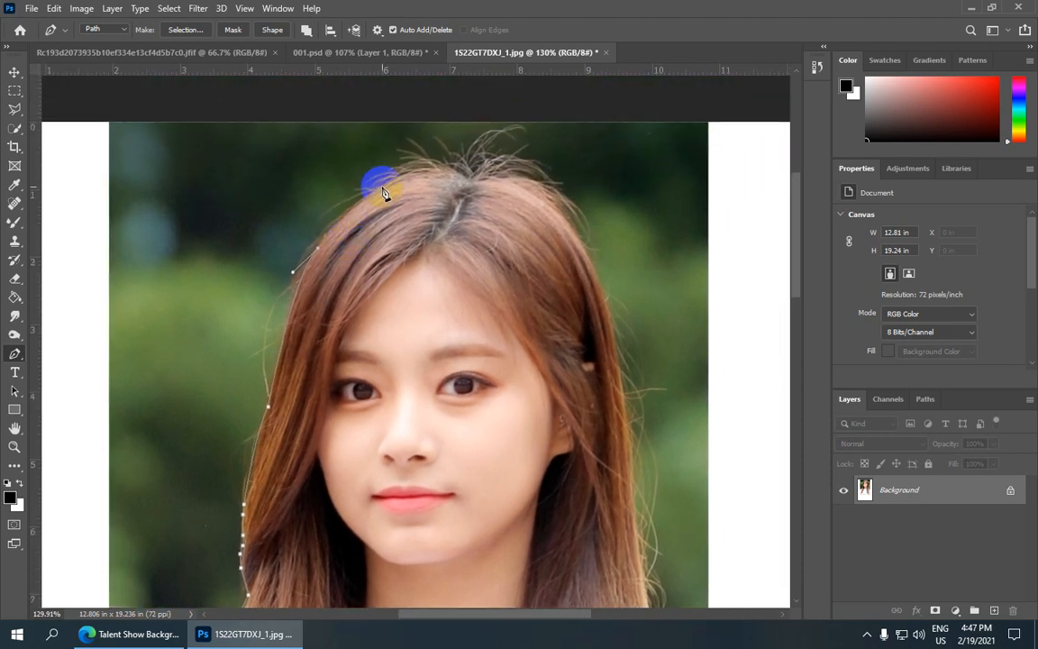
left_click_drag(384, 184, 412, 173)
left_click(486, 185)
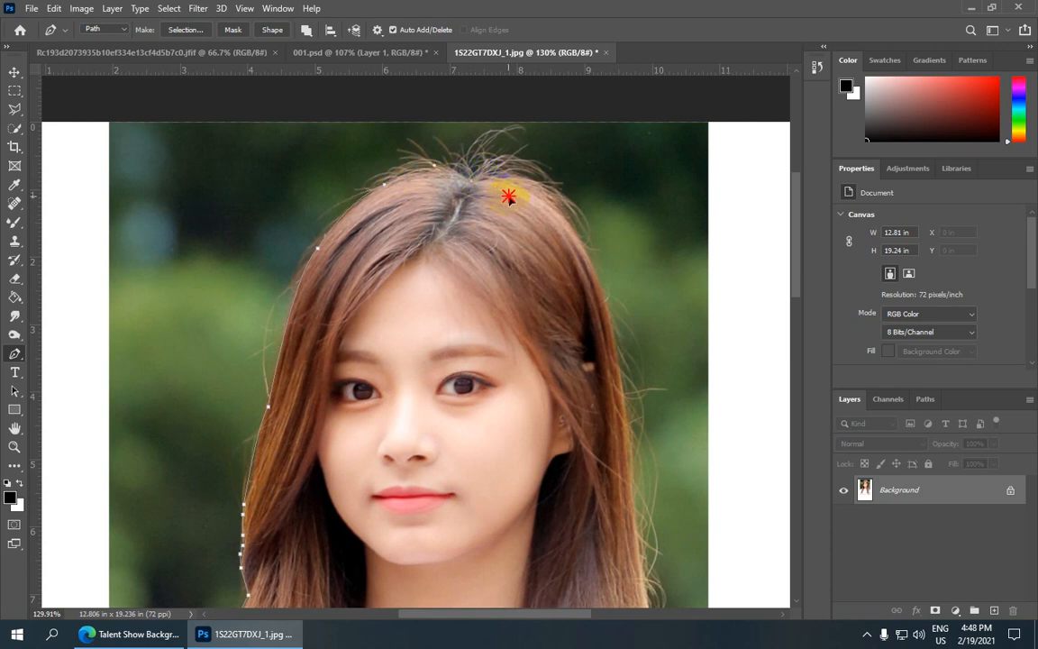
Continue the pen path down the right side of the head along the hair to the shoulder.
left_click_drag(472, 218, 346, 166)
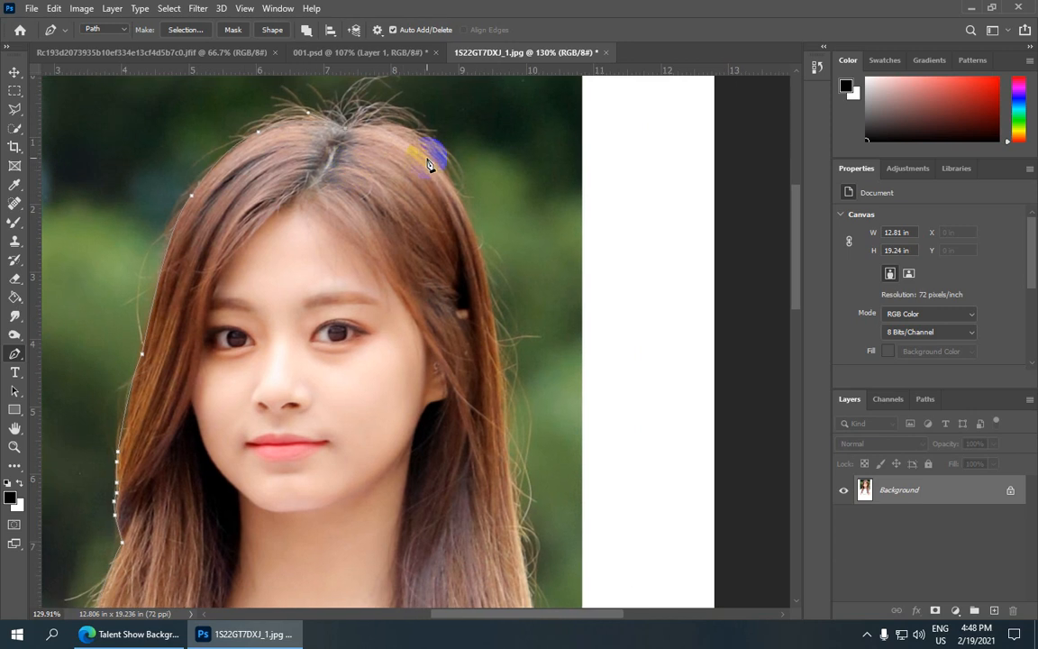
mouse_move(452, 185)
left_mouse_down()
mouse_move(458, 225)
mouse_move(485, 250)
mouse_move(343, 133)
mouse_move(337, 154)
left_mouse_up()
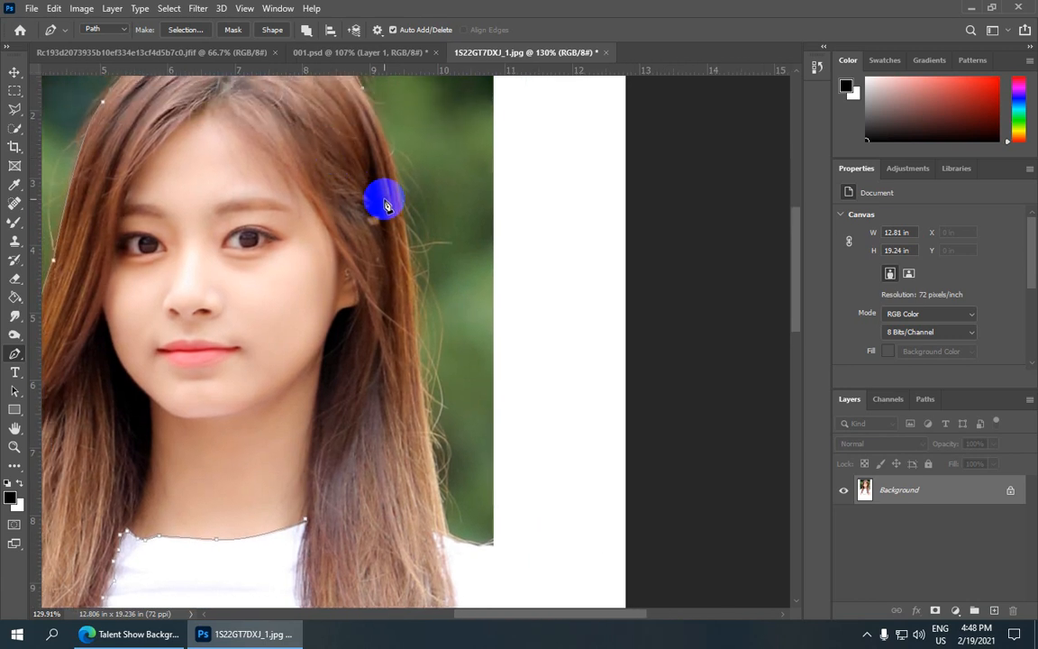
left_click_drag(405, 224, 362, 186)
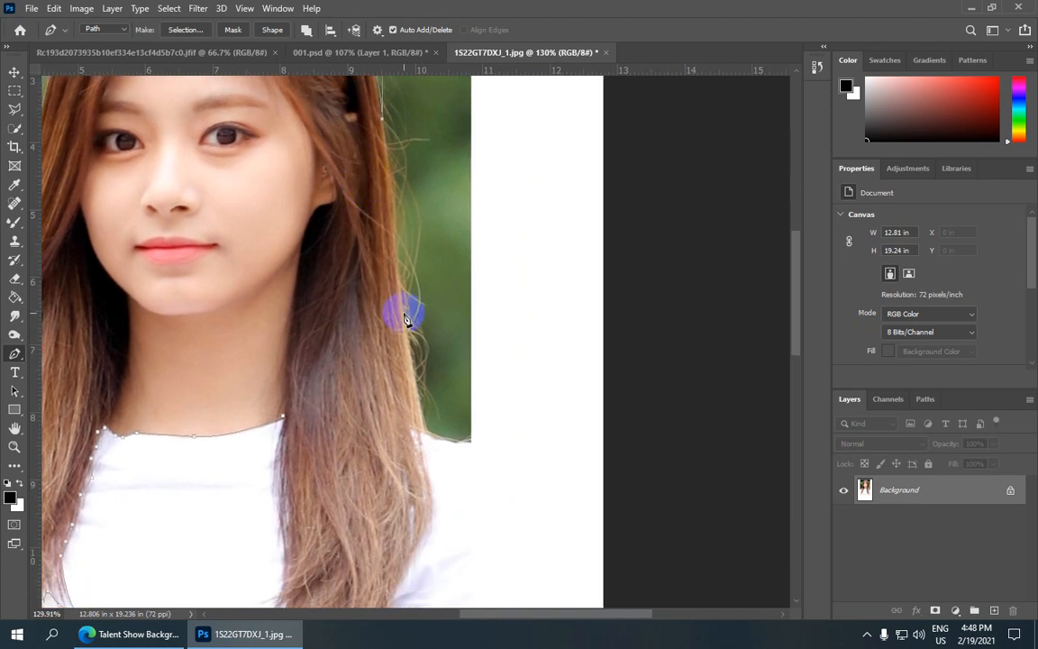
mouse_move(406, 325)
left_mouse_down()
mouse_move(406, 348)
mouse_move(328, 205)
left_mouse_up()
left_click_drag(362, 309, 365, 333)
Trace the pen path down the right hair lock's outer edge, from the shoulder past the sleeve hem.
left_click(360, 337)
left_click(366, 363)
left_click(373, 390)
left_click(366, 406)
left_click(331, 470)
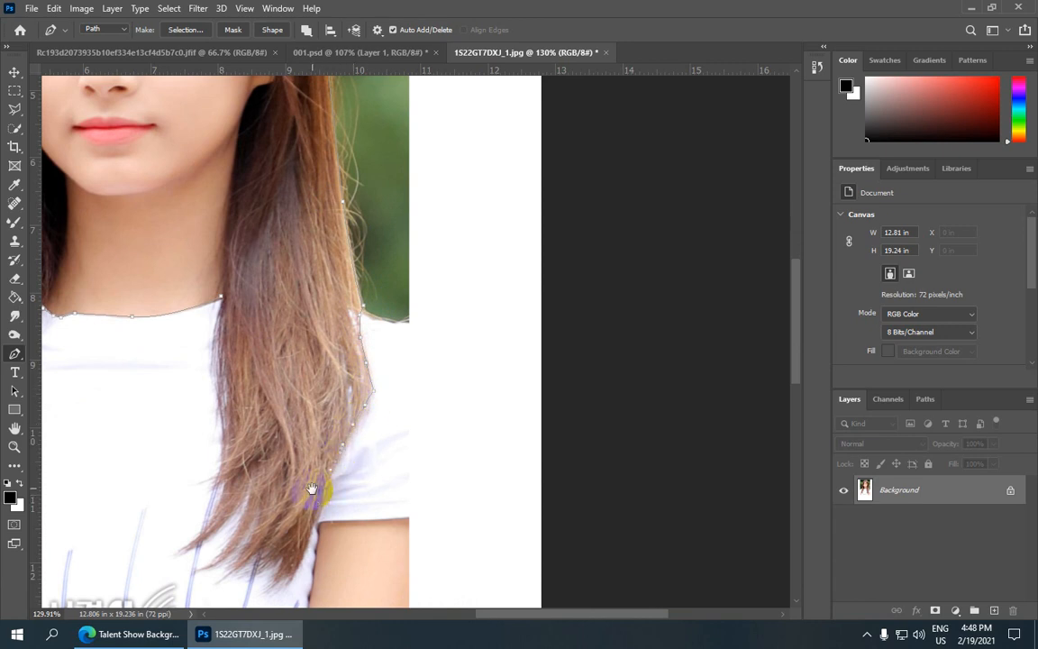
left_click_drag(315, 490, 367, 341)
left_click(362, 389)
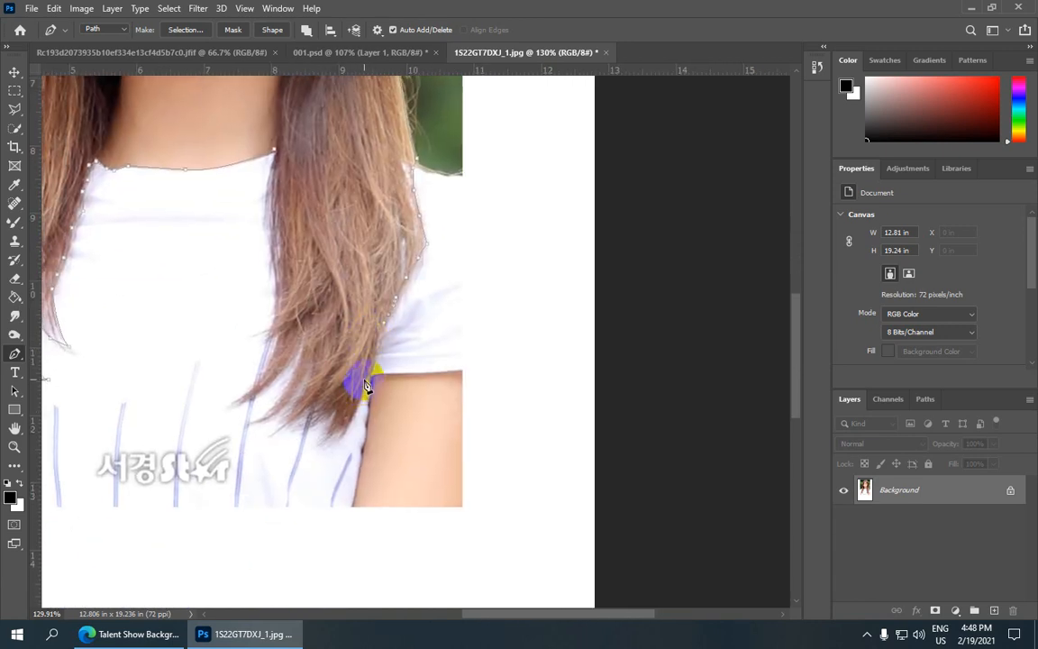
Trace the pen path around the lower strand tips of the right hair lock.
left_click(349, 414)
left_click(325, 438)
left_click(333, 422)
left_click(316, 420)
left_click(310, 425)
left_click(280, 415)
left_click(273, 416)
left_click(273, 407)
Trace the pen path up the right hair lock's inner edge and close it at its starting point on the neckline.
left_click(257, 383)
left_click(269, 365)
left_click(267, 339)
left_click(275, 292)
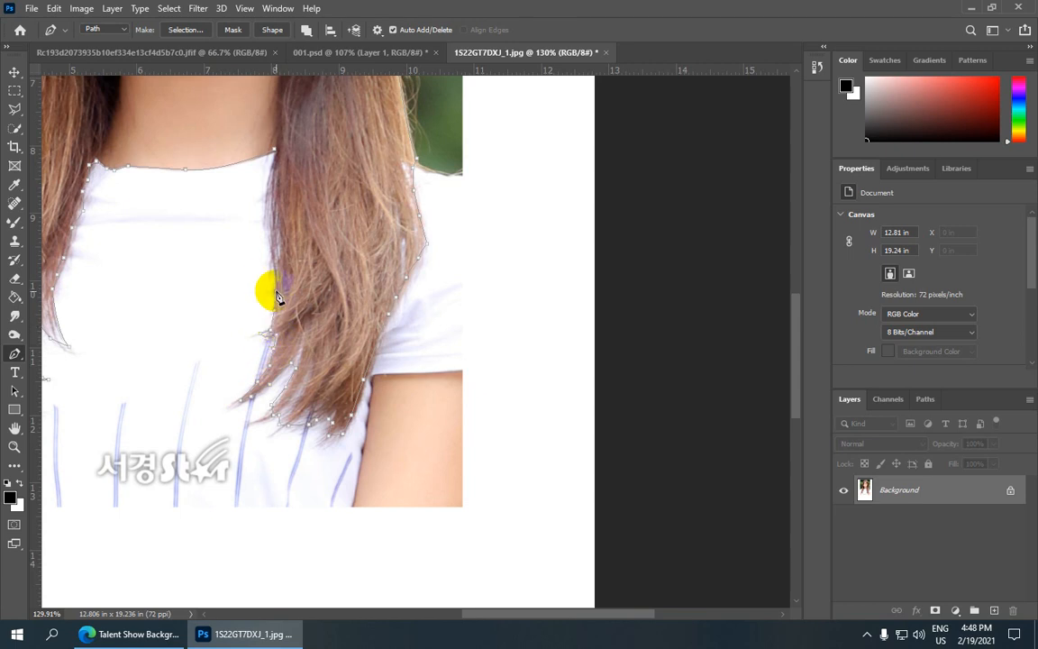
left_click(270, 239)
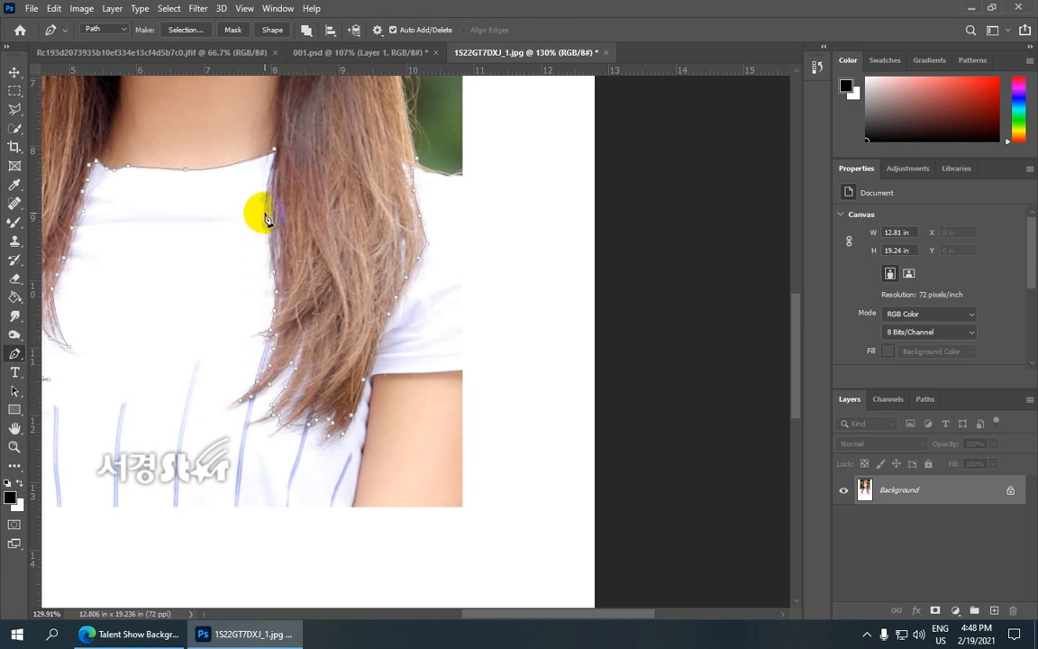
left_click(277, 153)
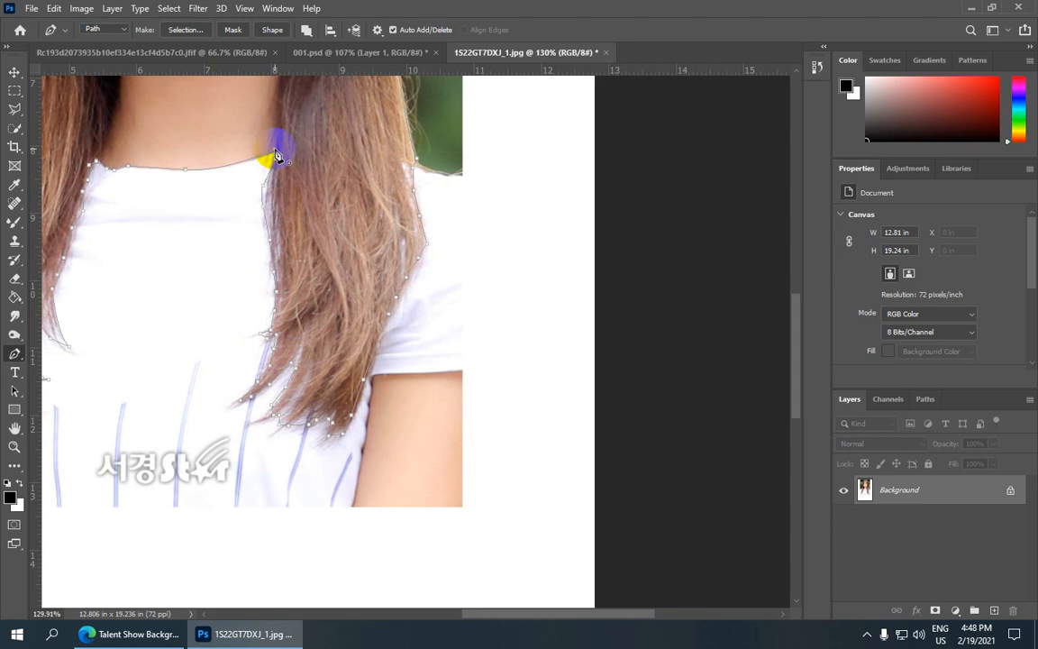
Convert the closed pen path into a new anti-aliased selection with a 1-pixel feather radius.
scroll(276, 155, "down", 5)
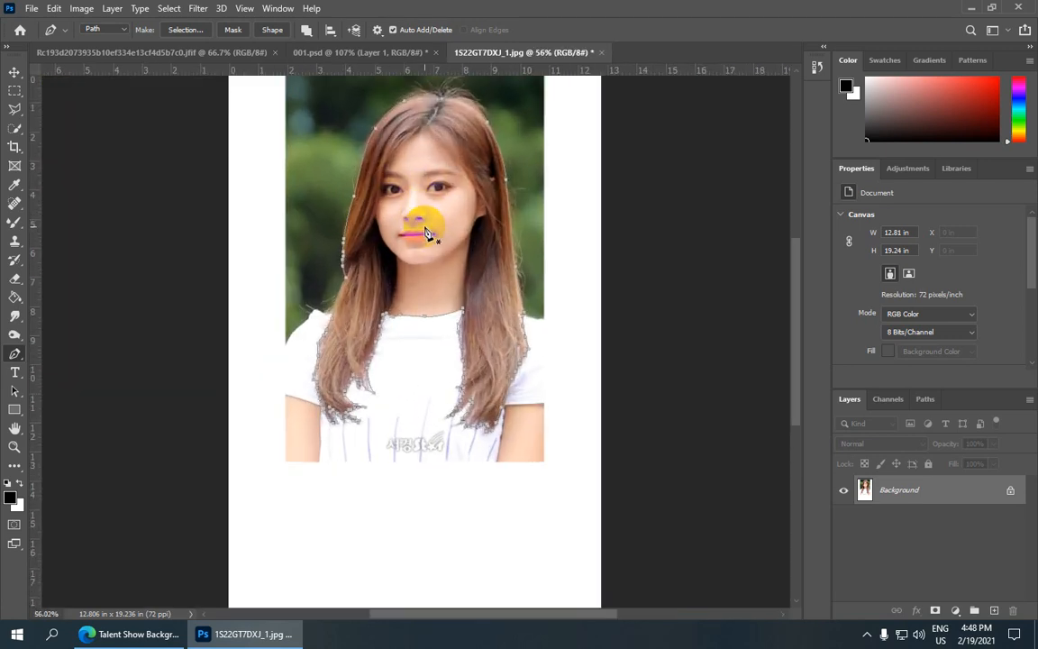
right_click(409, 185)
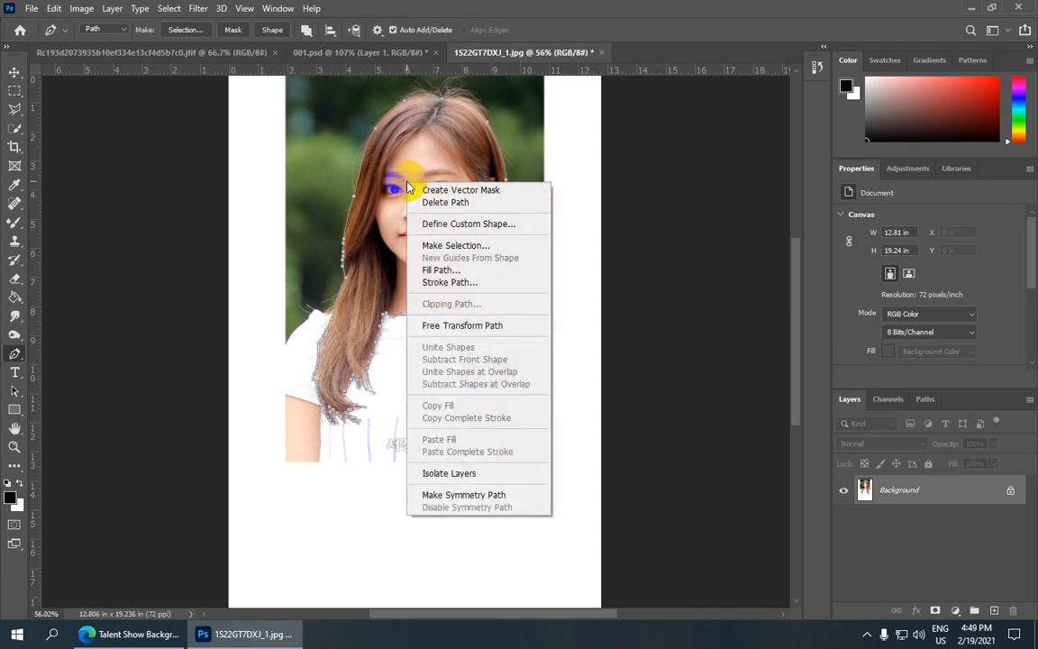
left_click(442, 246)
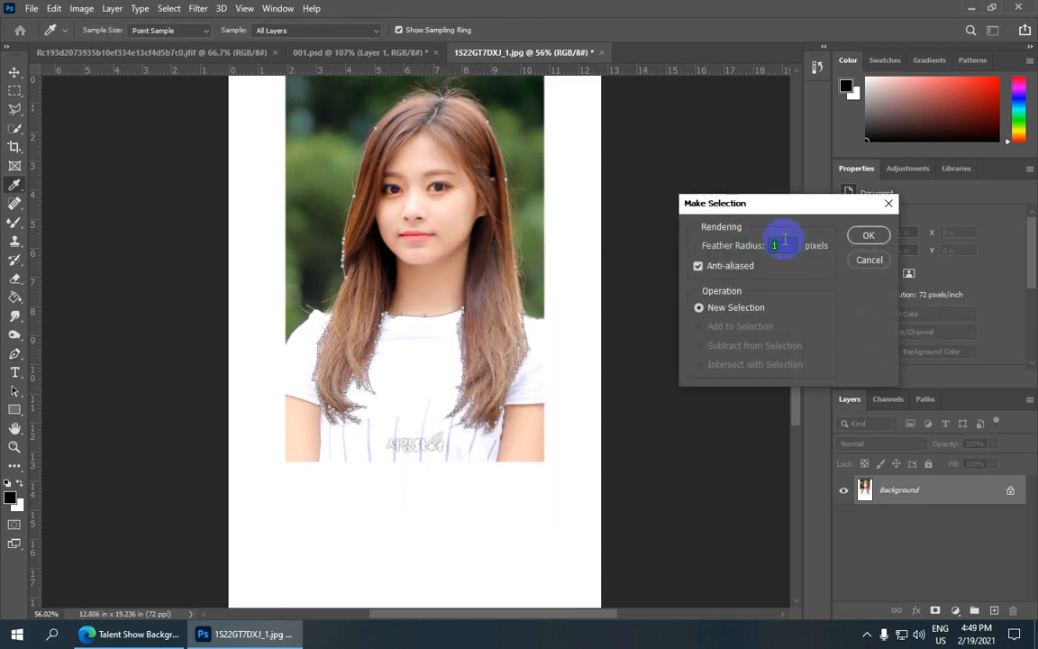
left_click(867, 237)
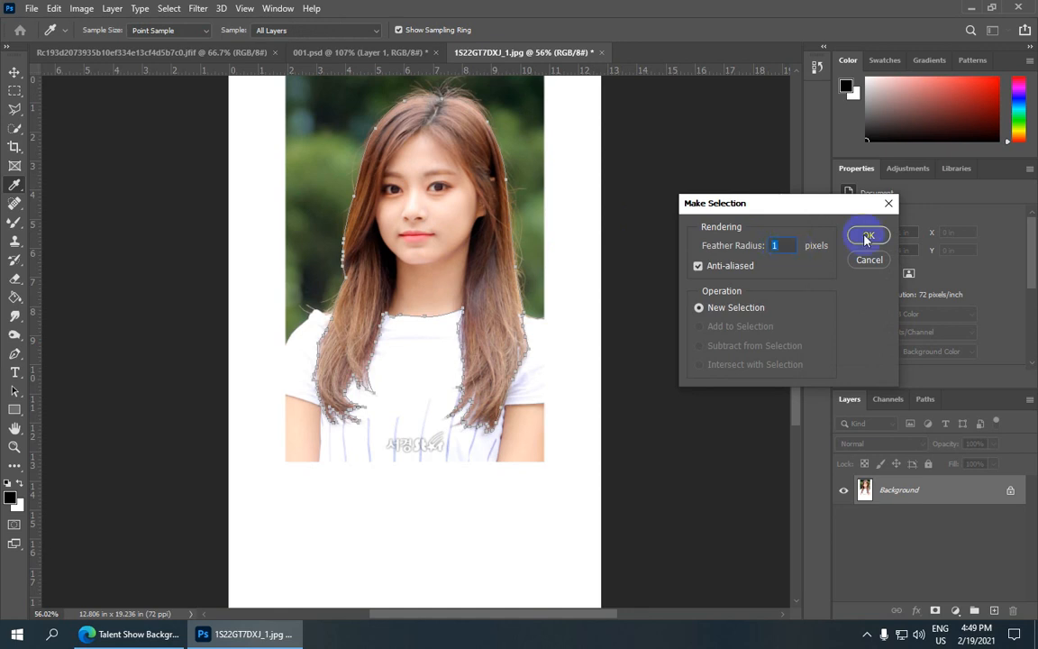
Copy the selected head and hair onto a new layer with Layer Via Copy.
scroll(421, 230, "down", 1)
scroll(469, 223, "up", 2)
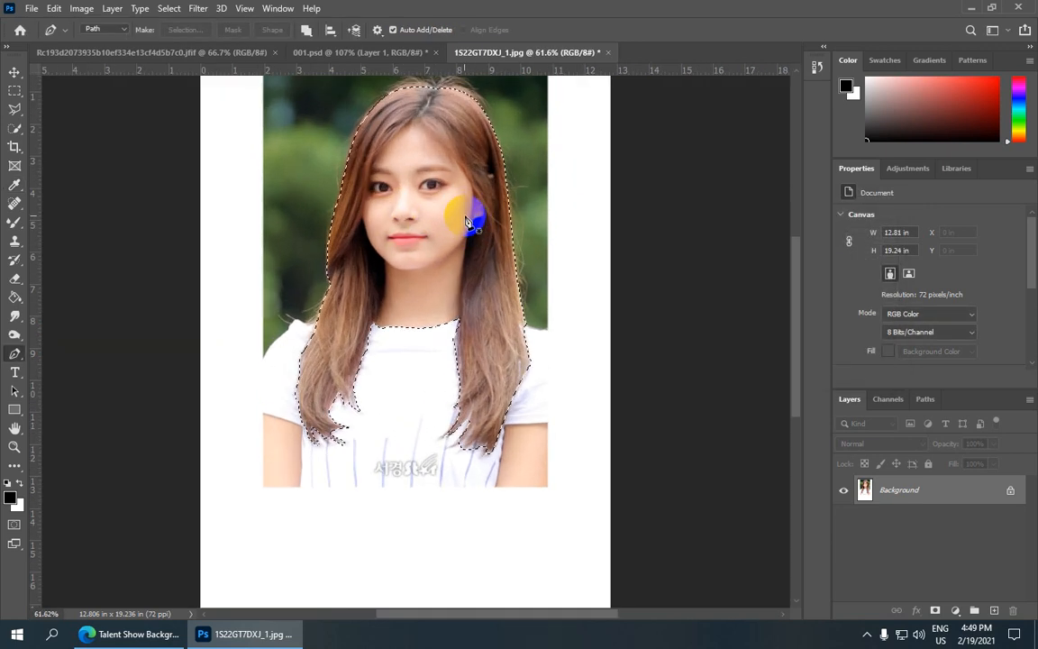
scroll(454, 215, "down", 2)
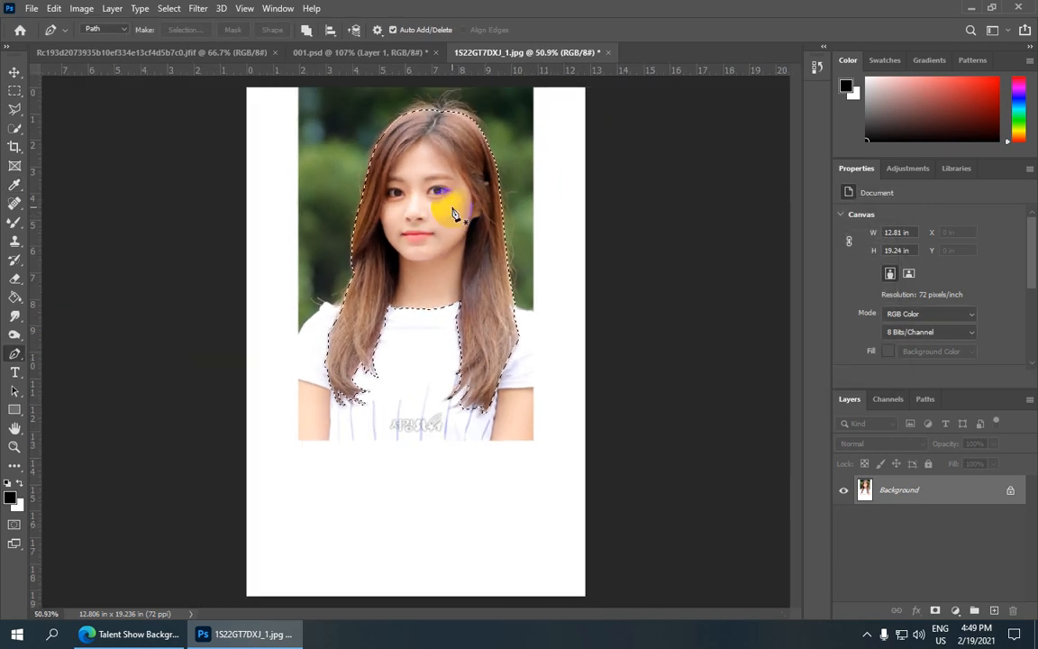
left_click(112, 9)
mouse_move(170, 28)
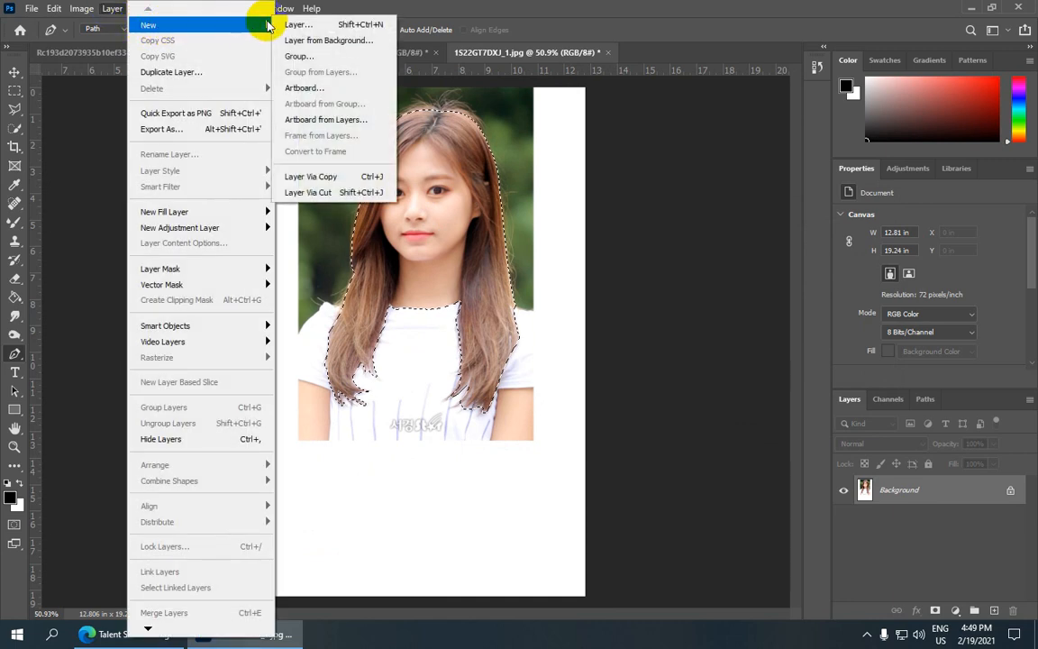
left_click(357, 181)
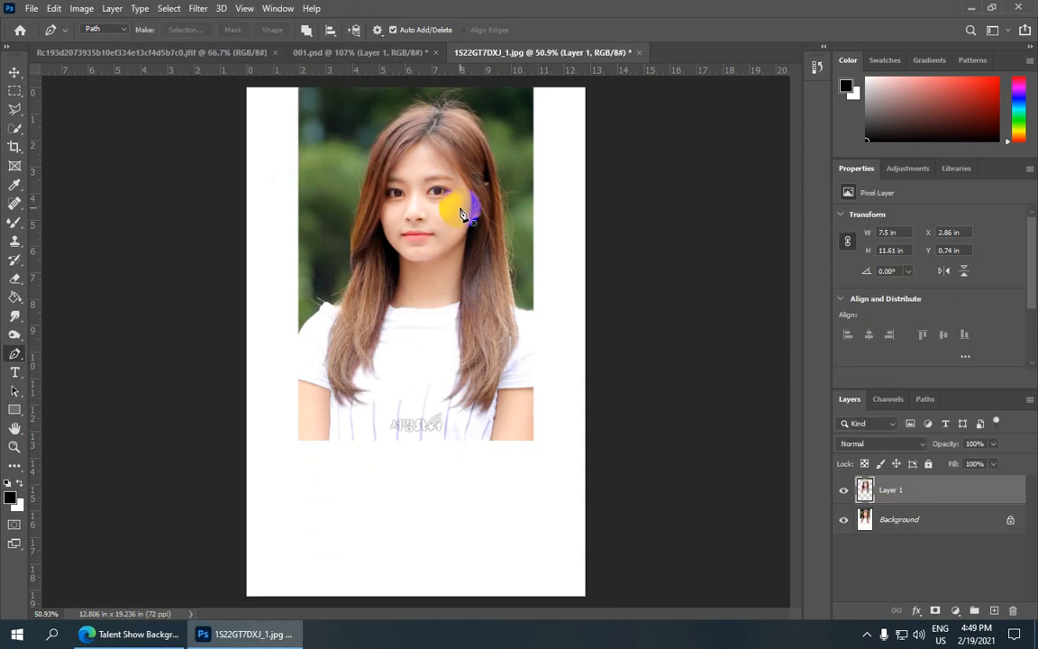
Hide the Background layer to isolate the cut-out head and hair.
scroll(464, 221, "down", 3)
scroll(494, 259, "up", 2)
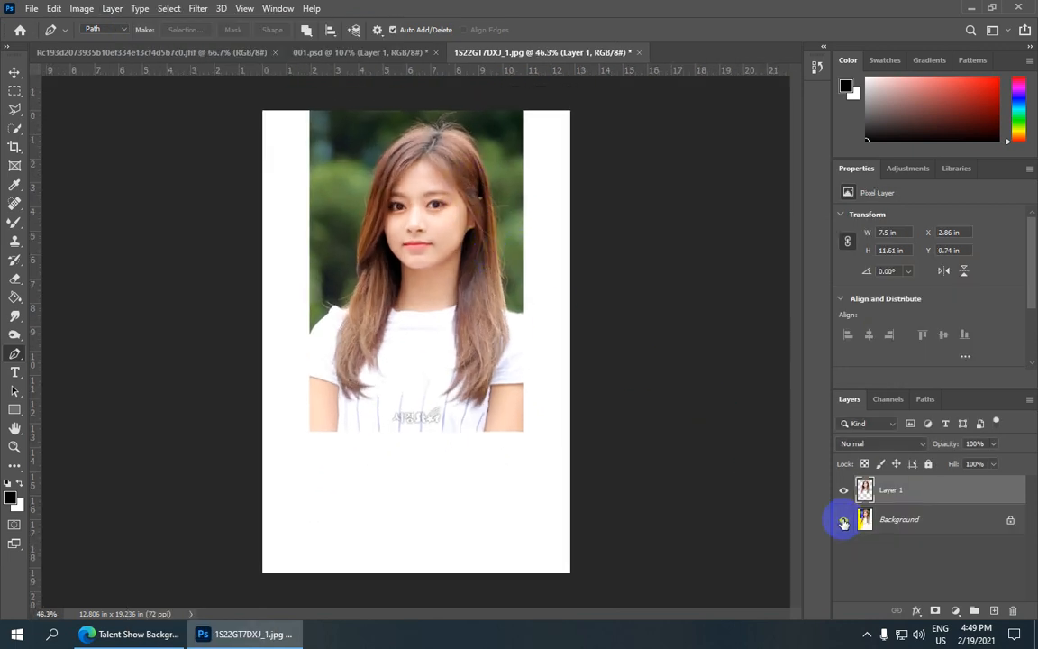
left_click(844, 520)
scroll(428, 244, "up", 2)
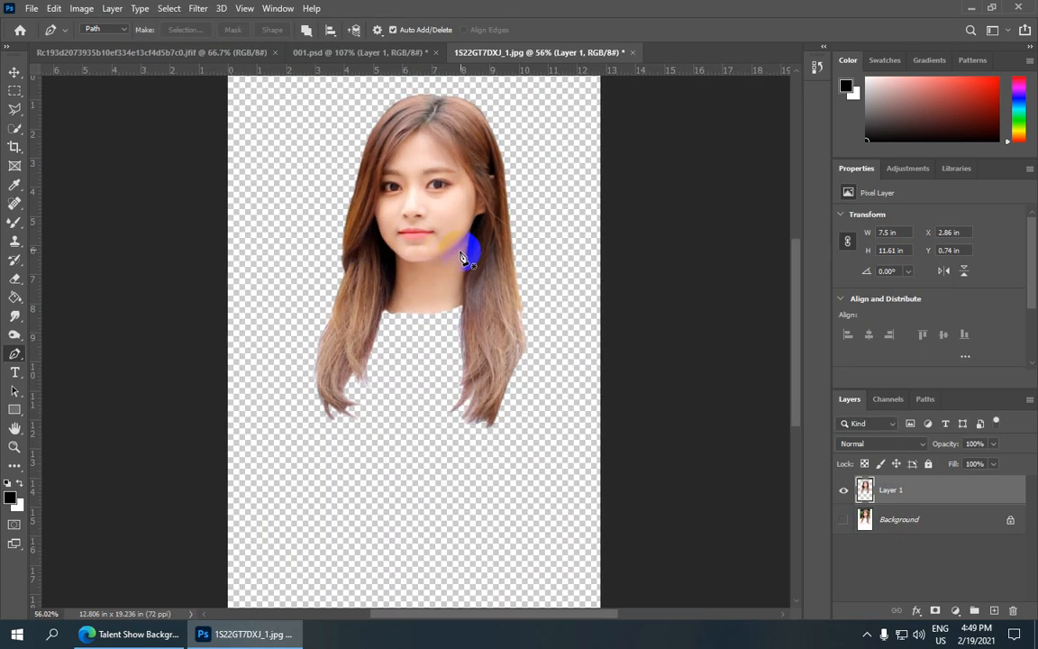
Bring the cut-out head from 1S22GT7DXJ_1.jpg into 001.psd with the Move tool.
left_click(13, 77)
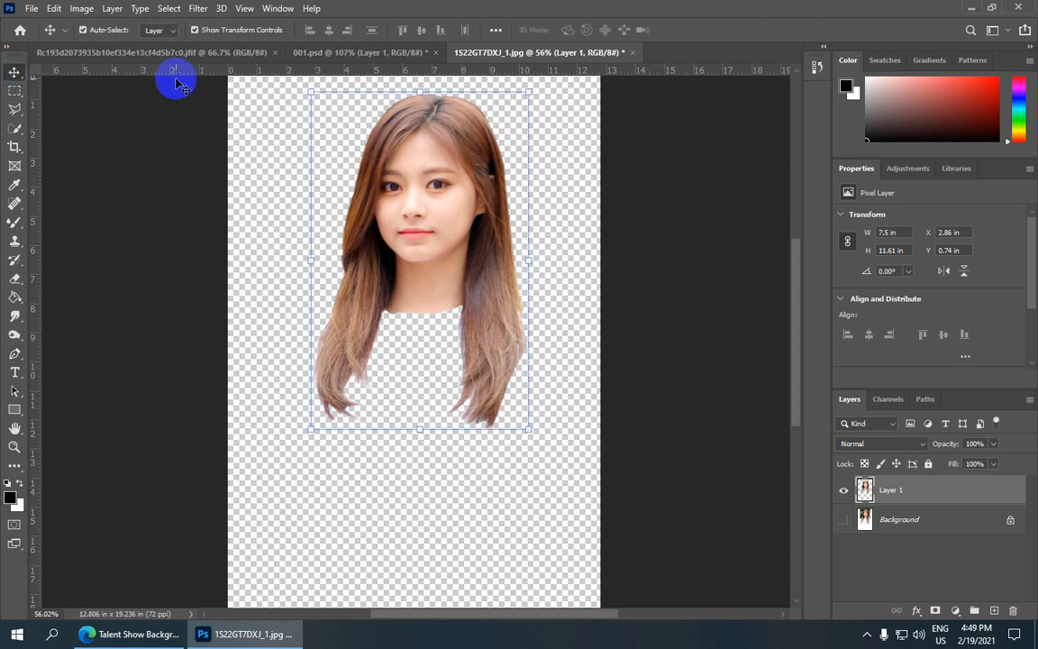
left_click(342, 51)
scroll(386, 231, "down", 1)
scroll(398, 261, "up", 2)
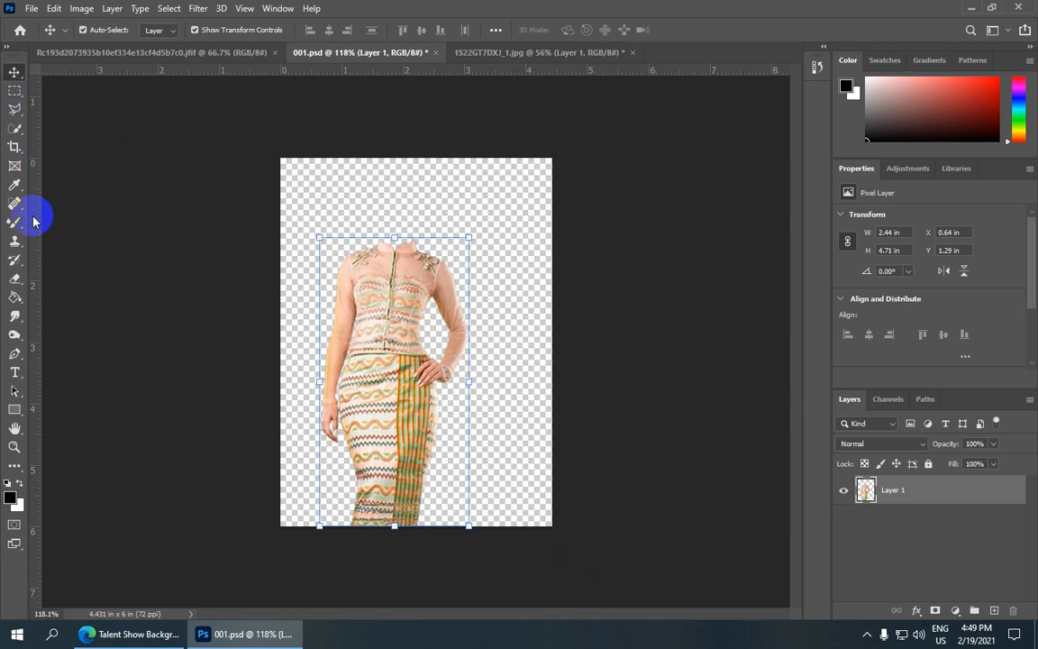
left_click(488, 53)
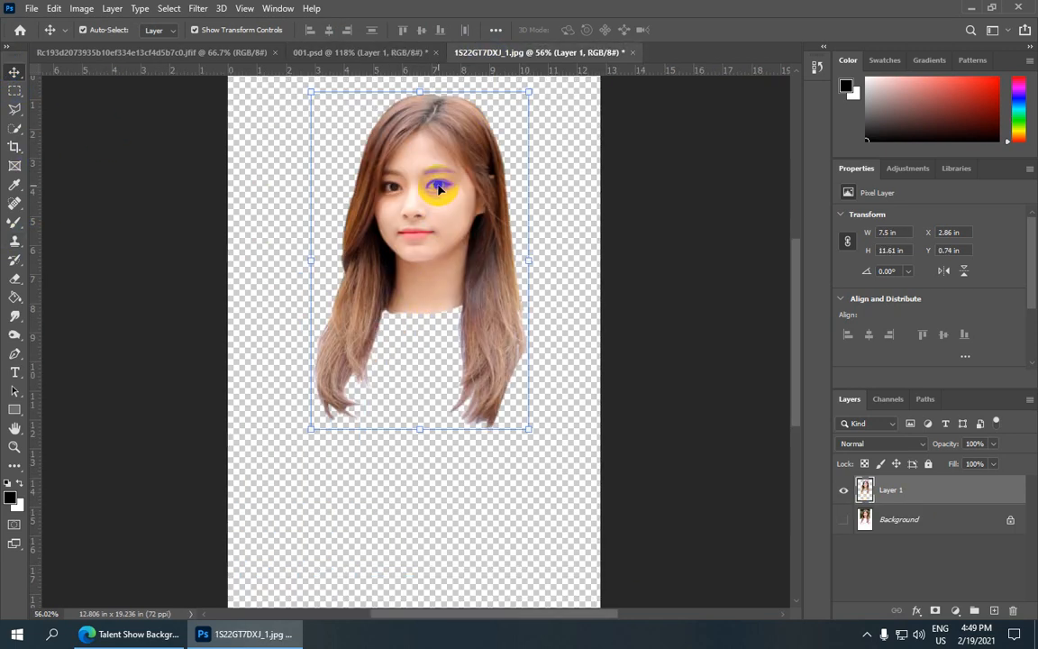
scroll(424, 171, "down", 1)
left_click_drag(419, 186, 394, 274)
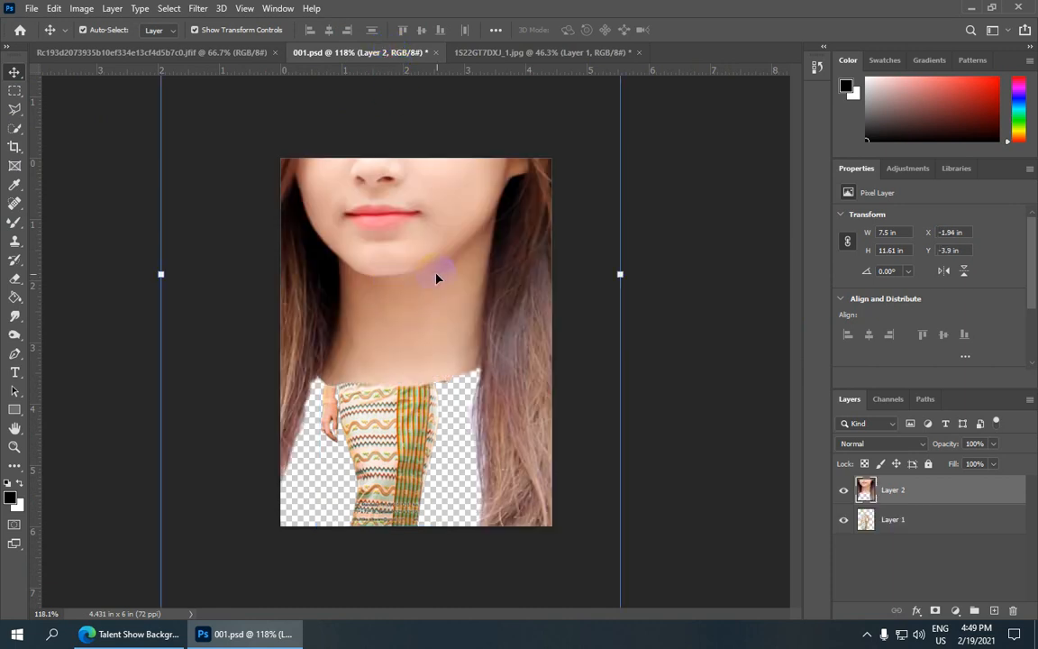
Scale the head layer proportionally down to about 28.57% over the outfit.
scroll(463, 273, "down", 5)
left_click_drag(495, 179, 415, 281)
scroll(444, 349, "up", 2)
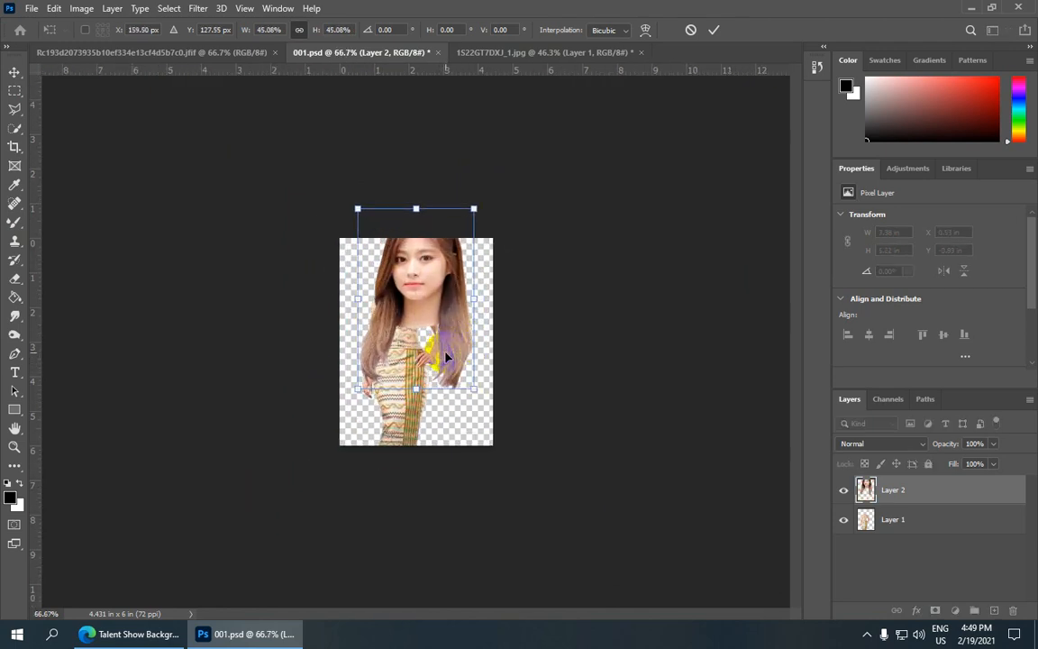
scroll(444, 355, "up", 1)
left_click_drag(474, 403, 419, 332)
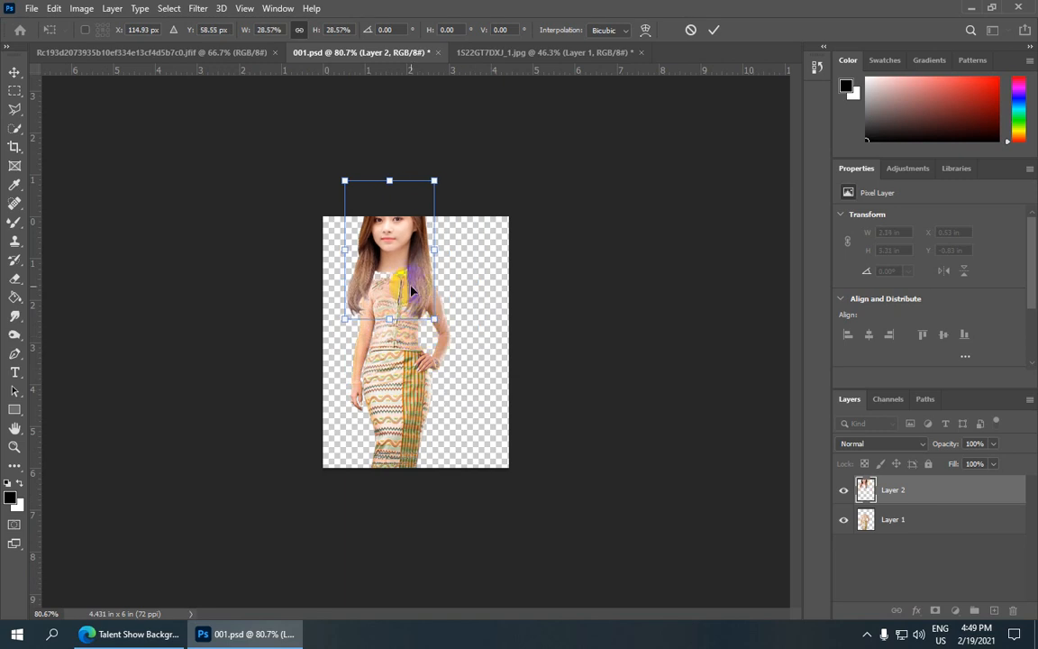
Reduce the head to about 18.64%, align it above the outfit's collar, and apply the transform.
left_click_drag(394, 221, 394, 240)
scroll(397, 250, "up", 4)
scroll(377, 206, "down", 2)
left_click_drag(310, 112, 344, 167)
left_click_drag(386, 233, 381, 195)
left_click_drag(443, 300, 424, 271)
mouse_move(387, 171)
left_mouse_down()
mouse_move(394, 197)
mouse_move(394, 181)
left_mouse_up()
scroll(394, 180, "down", 2)
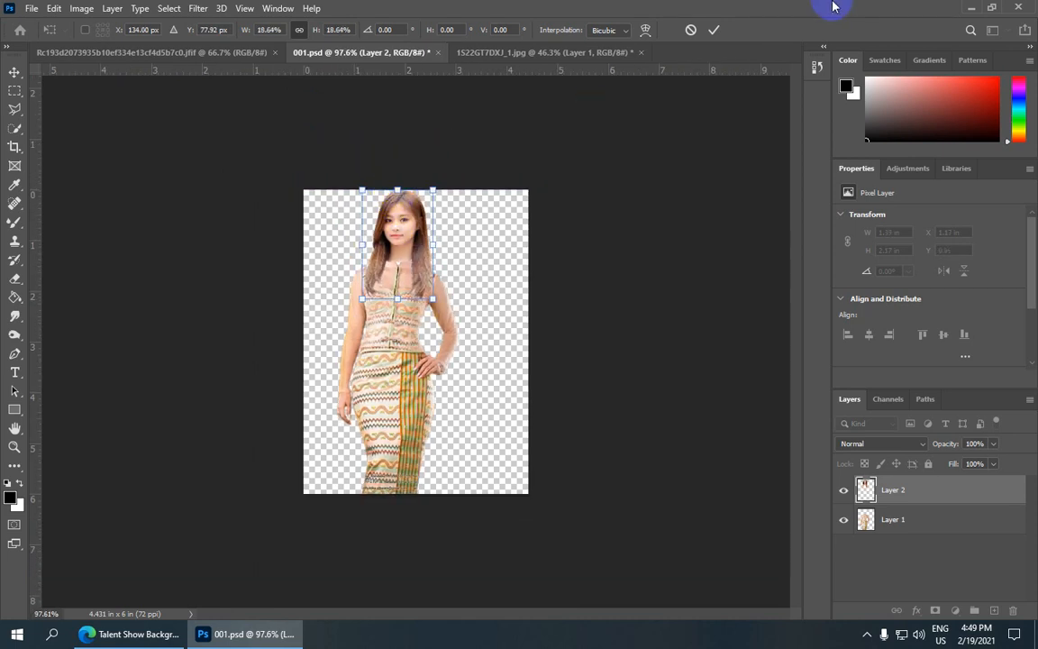
left_click(714, 32)
Move the head layer, Layer 2, below the outfit's Layer 1 and check how the neck meets the collar.
scroll(394, 153, "up", 5)
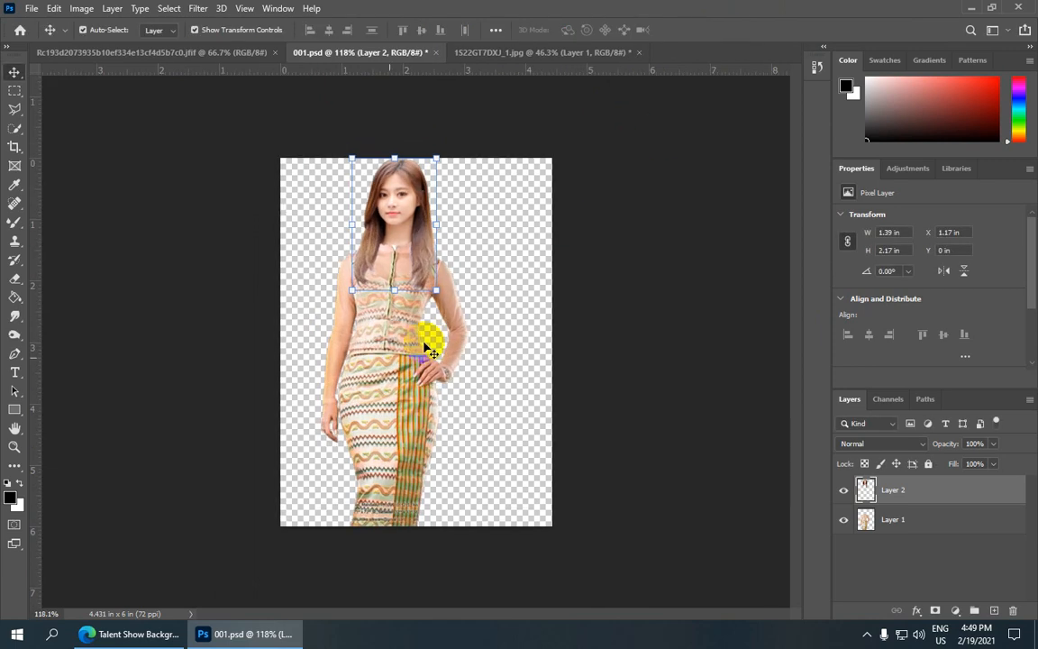
scroll(421, 191, "down", 1)
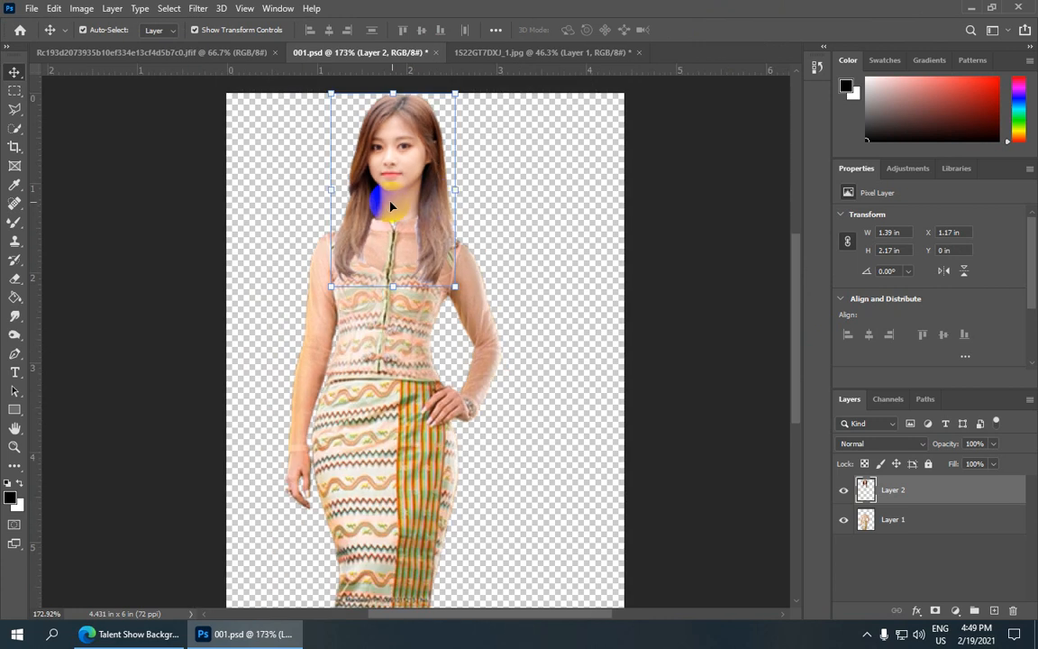
left_click(971, 495)
left_click_drag(920, 497, 835, 538)
scroll(439, 204, "down", 1)
scroll(413, 116, "up", 2)
scroll(390, 164, "down", 2)
scroll(389, 164, "up", 2)
scroll(396, 162, "down", 3)
scroll(411, 169, "down", 1)
key("ctrl")
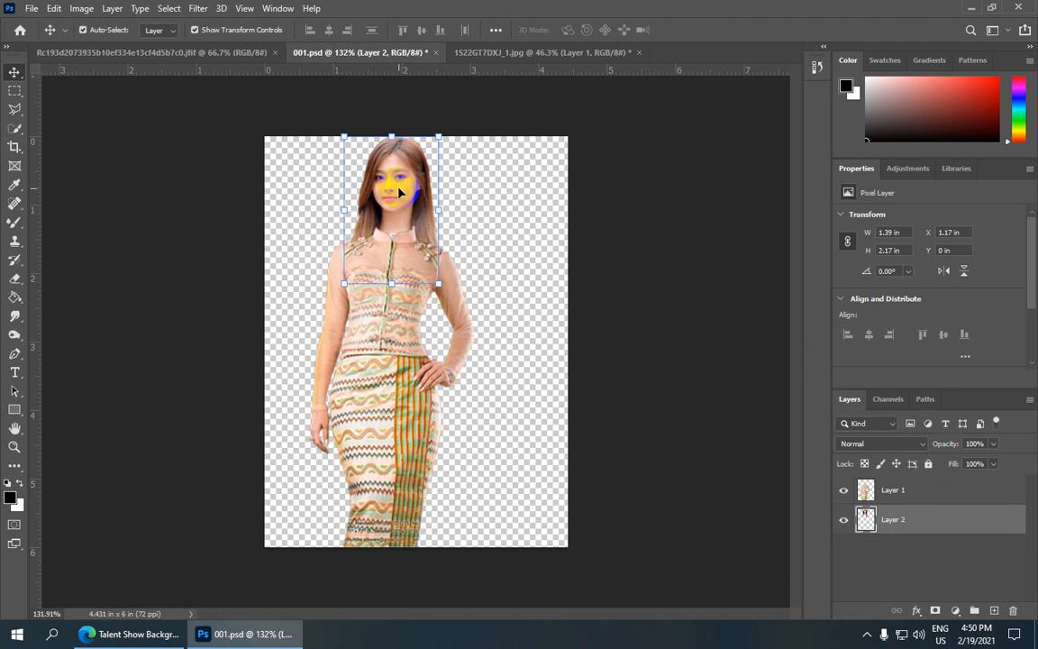
Undo the last change and shift the head layer, Layer 2, to X 2.4 in, Y 0.15 in above the collar.
key("ctrl+z")
scroll(407, 246, "up", 8)
scroll(410, 243, "down", 3)
scroll(402, 209, "down", 1)
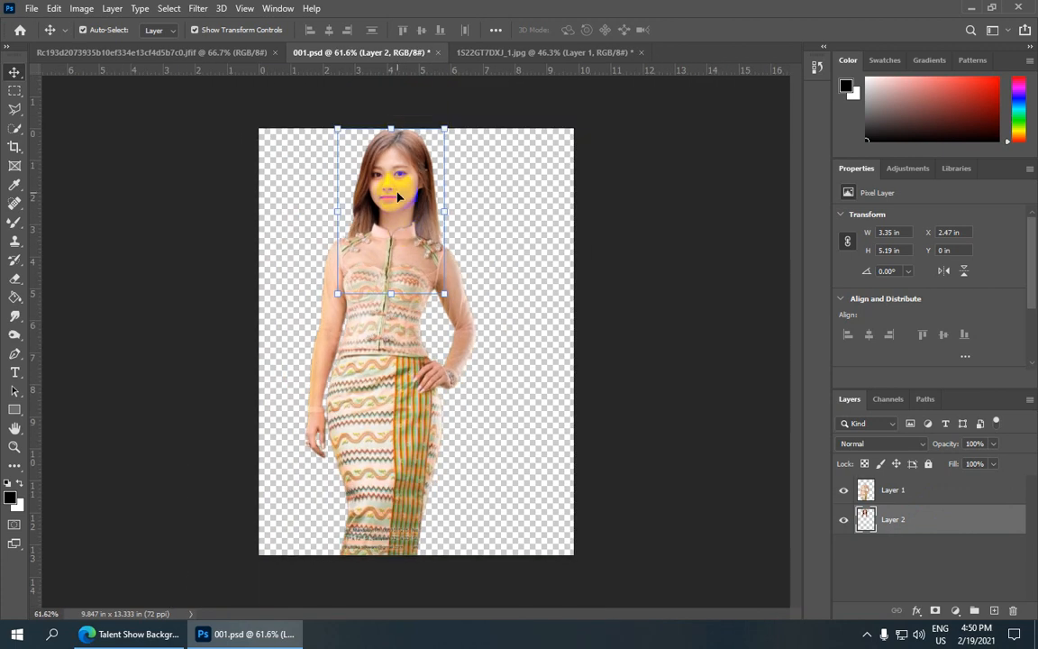
left_click_drag(403, 196, 399, 196)
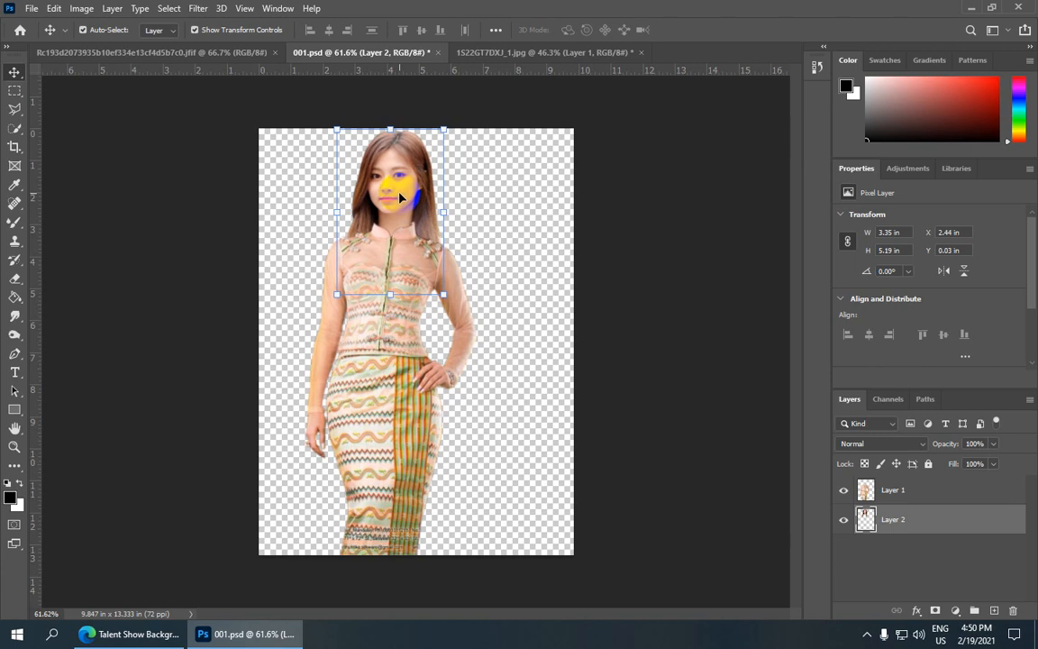
scroll(399, 197, "up", 4)
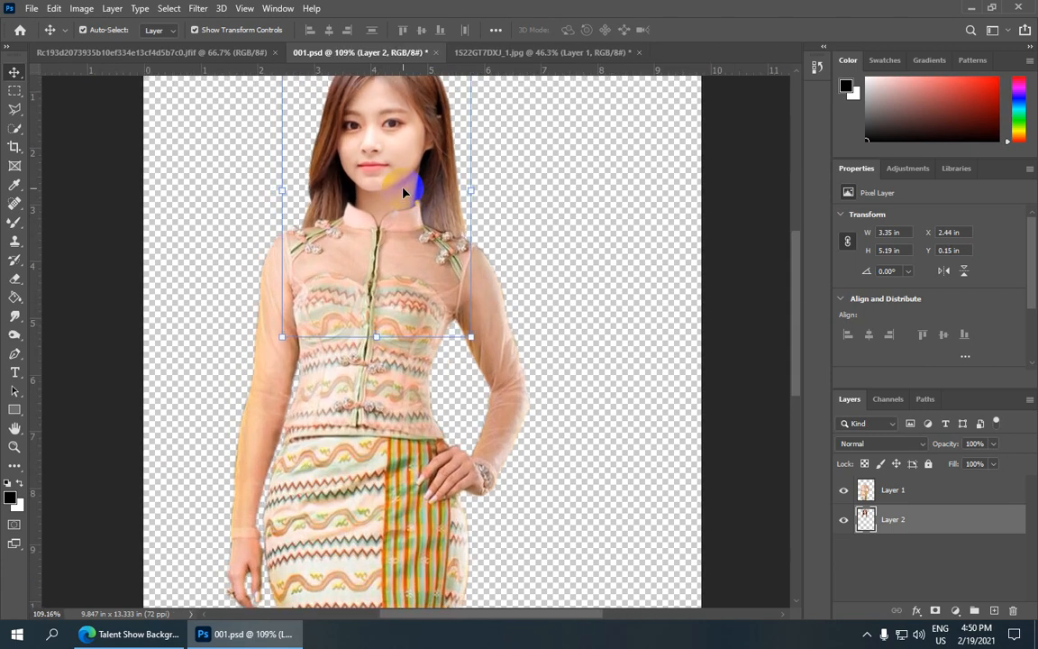
left_click_drag(403, 188, 401, 191)
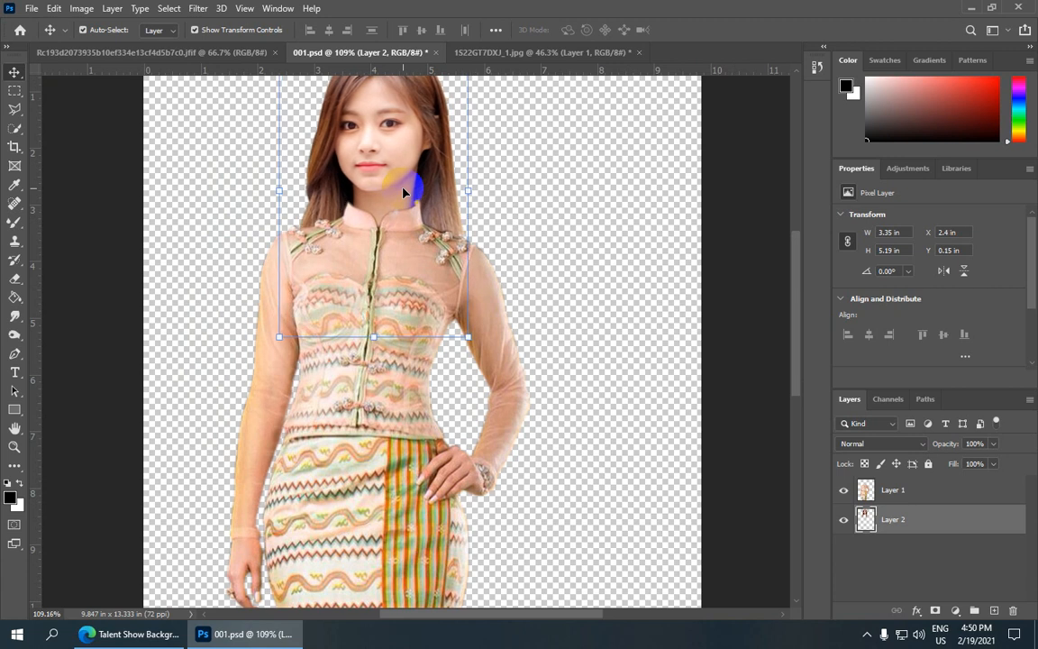
scroll(403, 191, "down", 2)
scroll(456, 222, "down", 2)
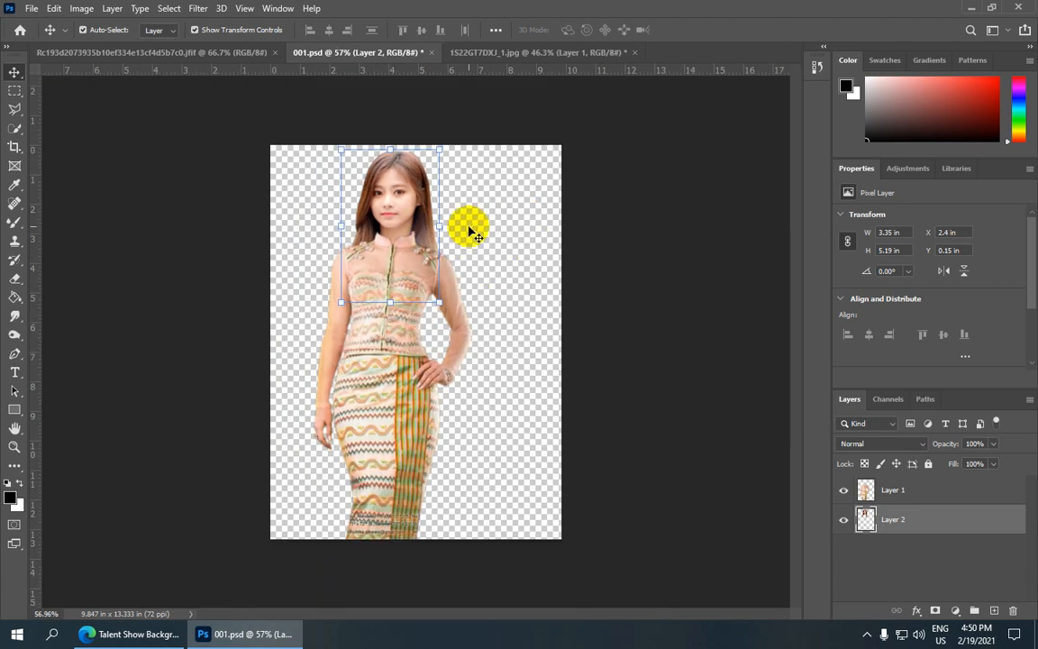
Scale the head layer proportionally down to 96.36% from its upper corner and apply the transform.
scroll(434, 294, "down", 1)
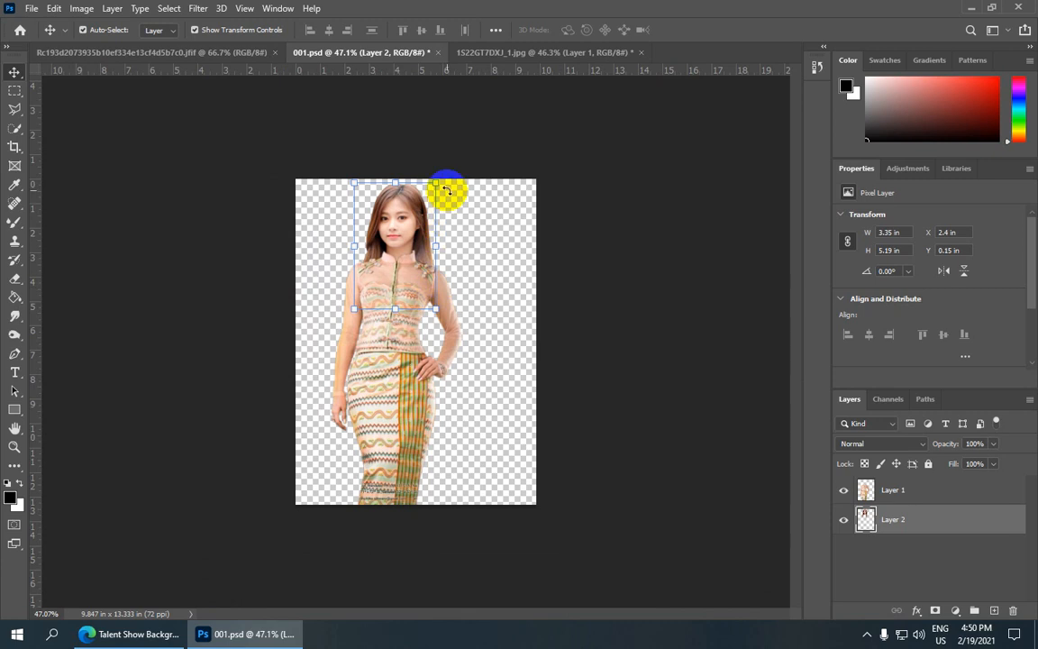
left_click_drag(439, 178, 434, 189)
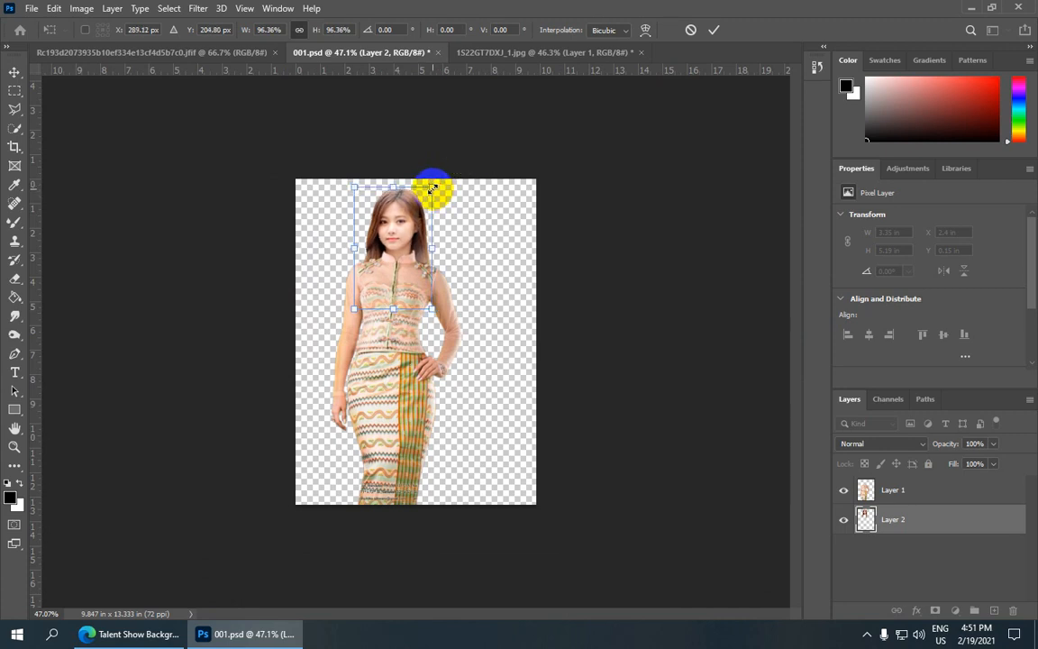
left_click(712, 34)
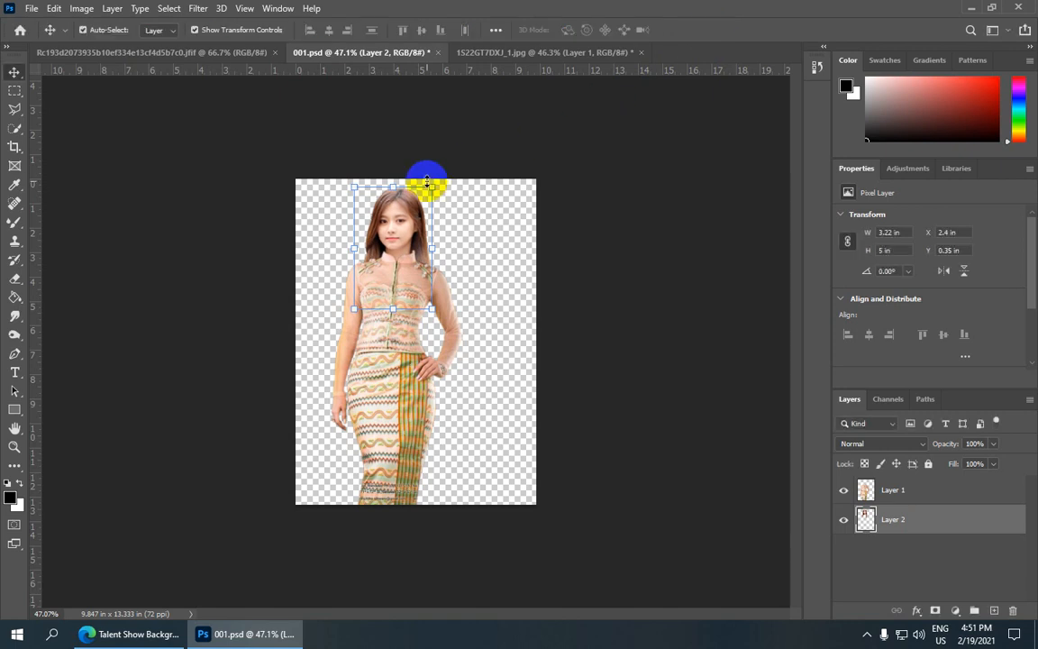
Nudge the reduced head layer to X 2.46 in, Y 0.38 in so the neck sits in the collar.
scroll(424, 176, "up", 2)
left_click_drag(415, 191, 415, 185)
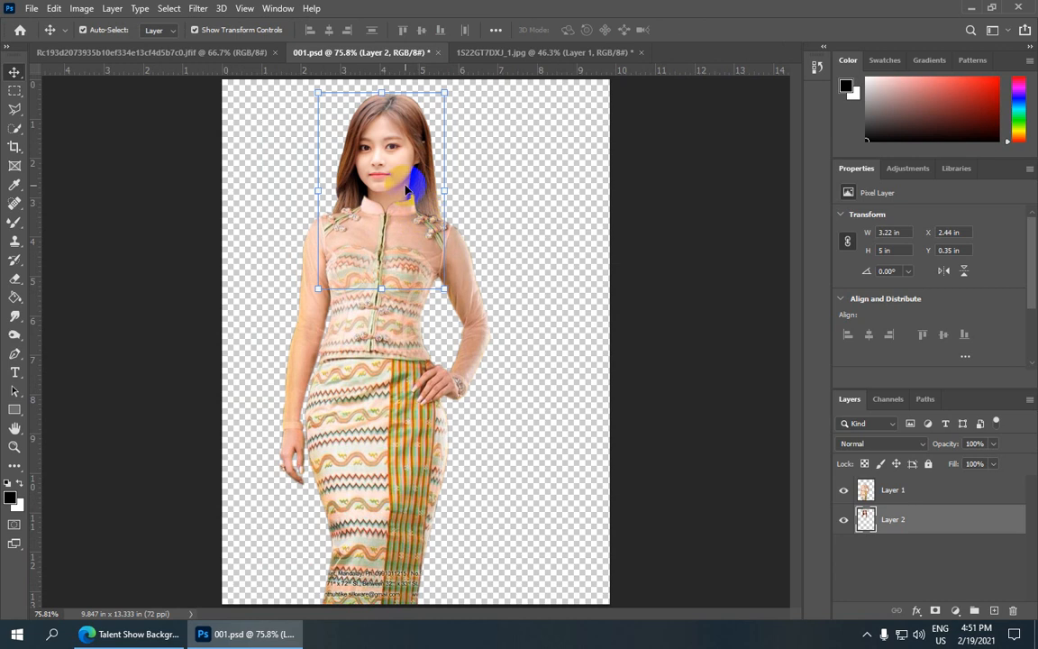
key("Down")
key("Down")
key("Right")
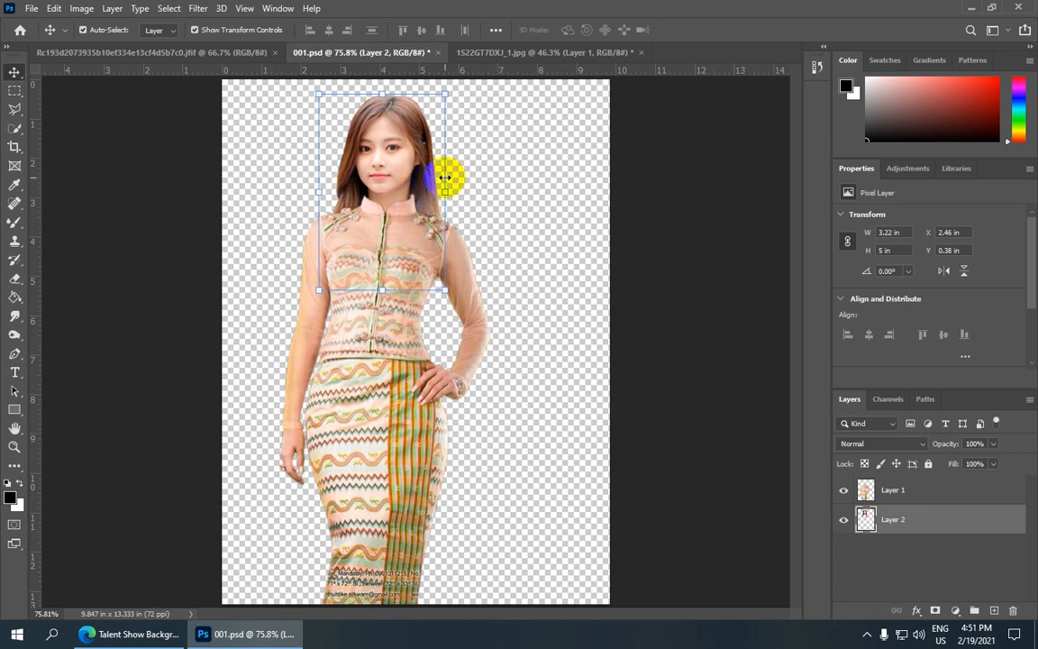
Deselect the head layer and examine the head's proportion and the neck's fit against the whole outfit.
left_click(520, 212)
scroll(399, 210, "down", 2)
scroll(398, 209, "up", 3)
scroll(398, 208, "down", 3)
left_click_drag(397, 208, 410, 184)
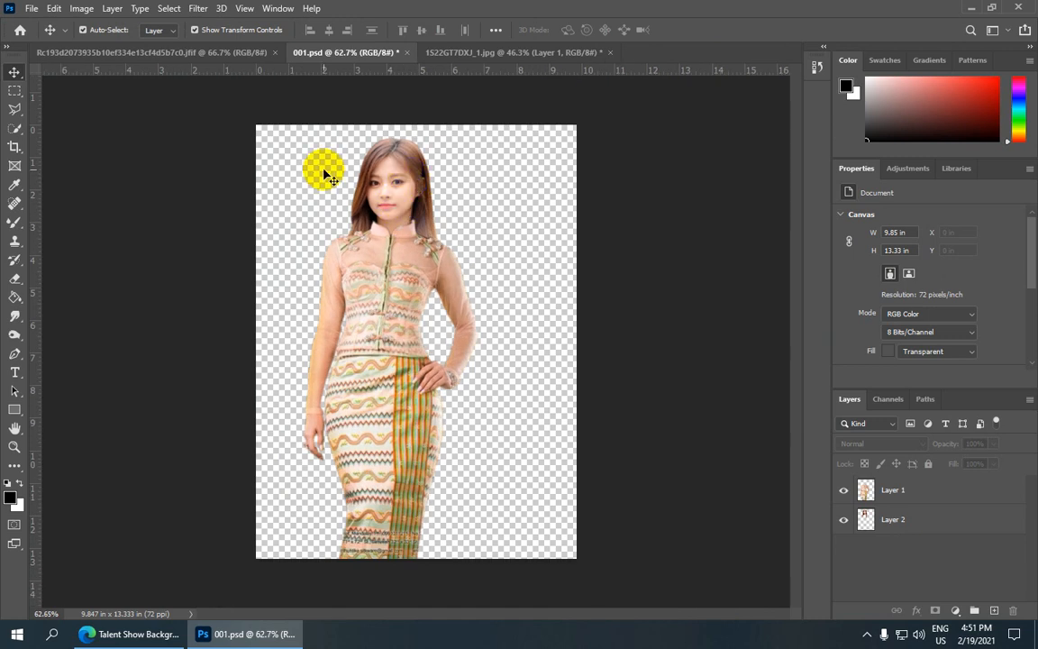
scroll(456, 202, "up", 1)
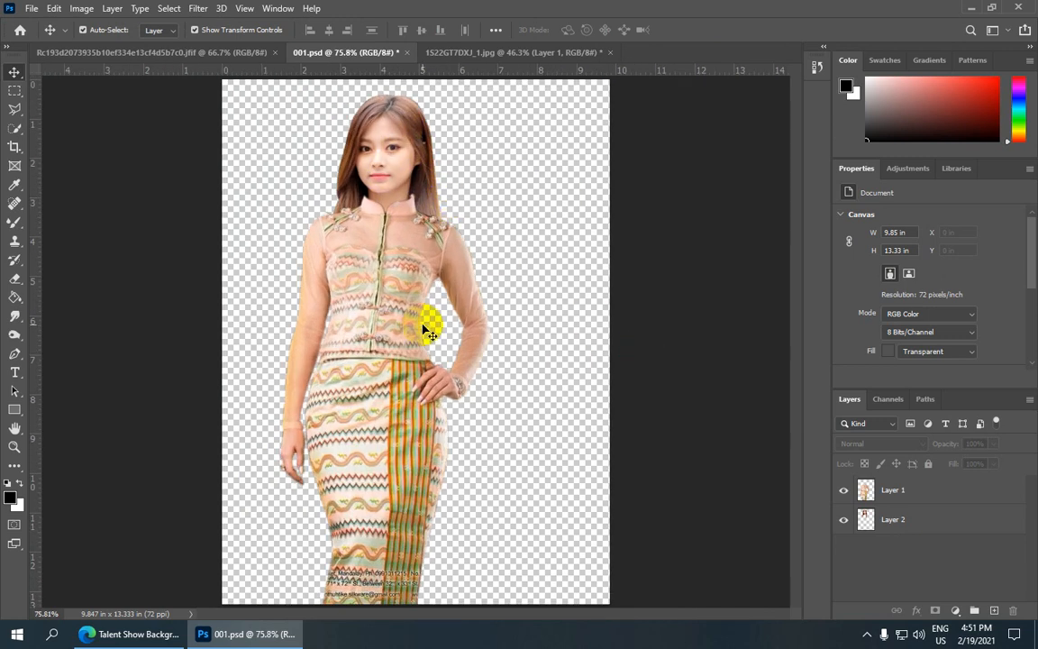
scroll(442, 221, "down", 1)
scroll(425, 243, "up", 1)
scroll(422, 250, "down", 1)
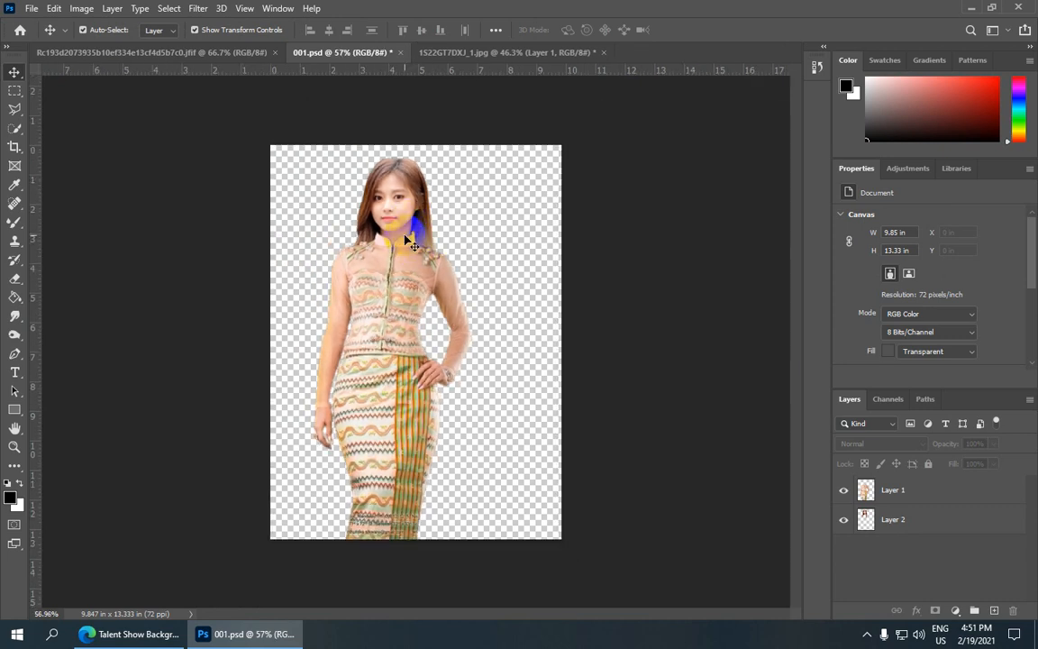
scroll(413, 234, "up", 1)
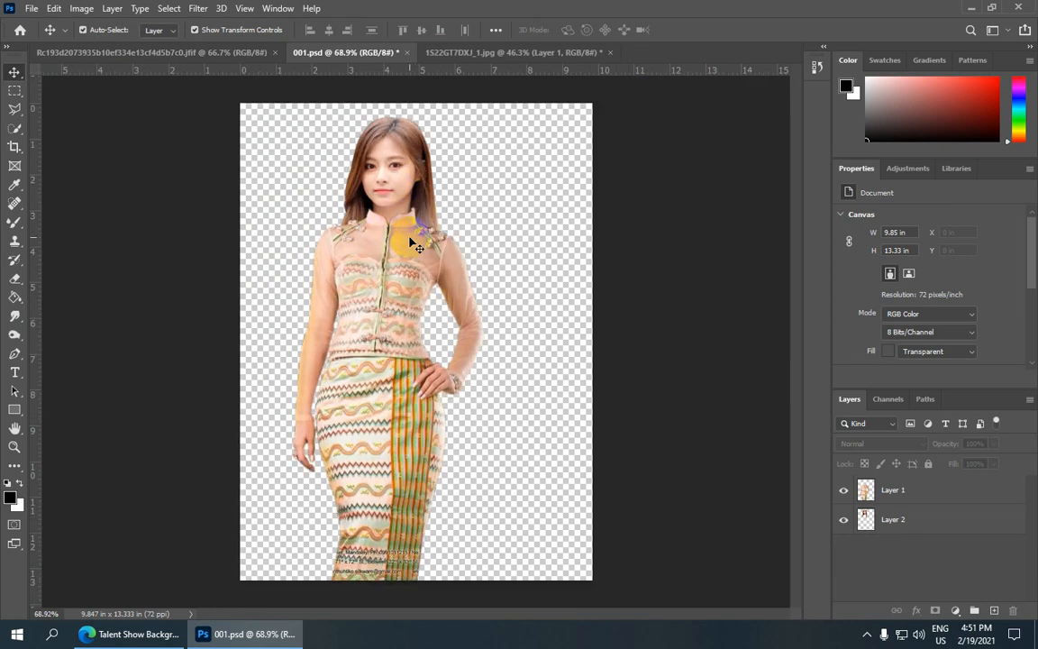
Warp the outfit's Layer 1 in Free Transform, pulling both sides of the collar upward and inward around the neck.
left_click(917, 492)
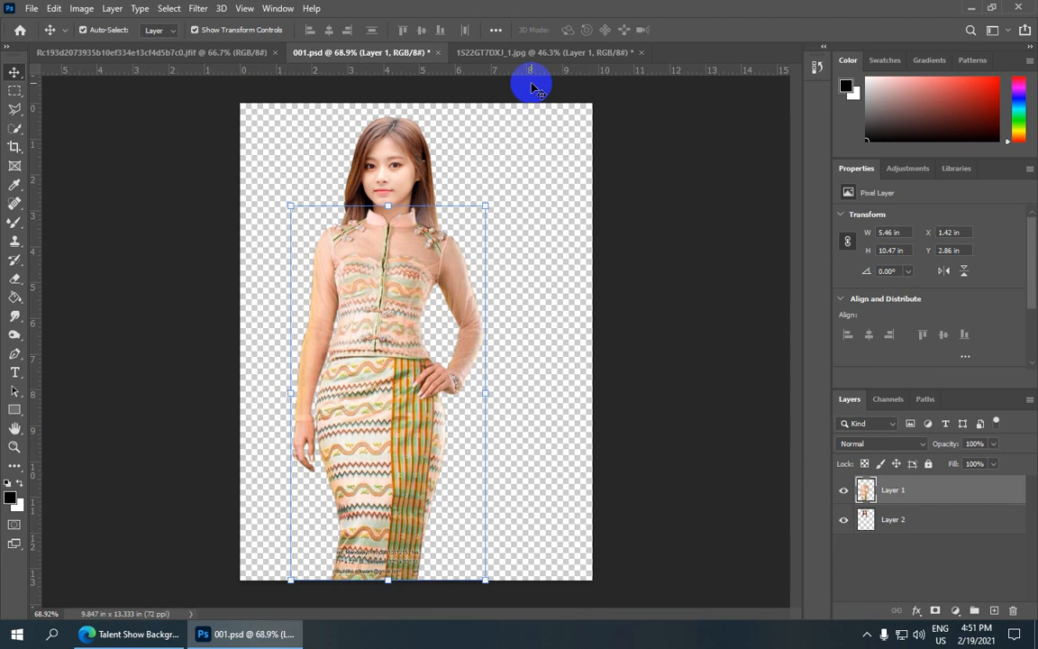
key("ctrl")
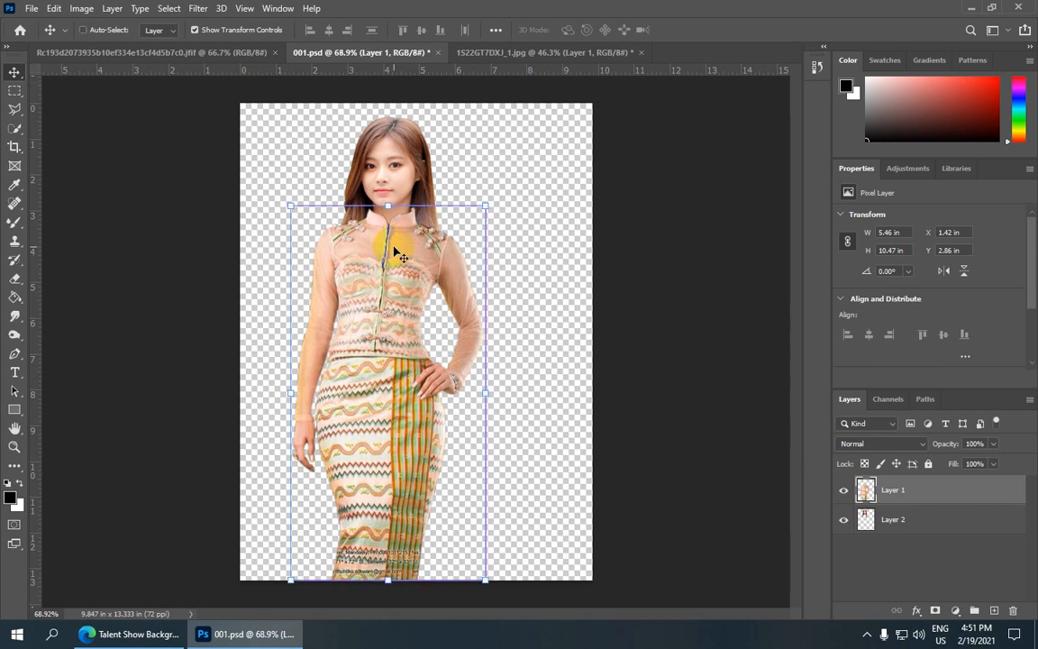
key("ctrl+t")
scroll(450, 186, "up", 1)
scroll(448, 206, "down", 3)
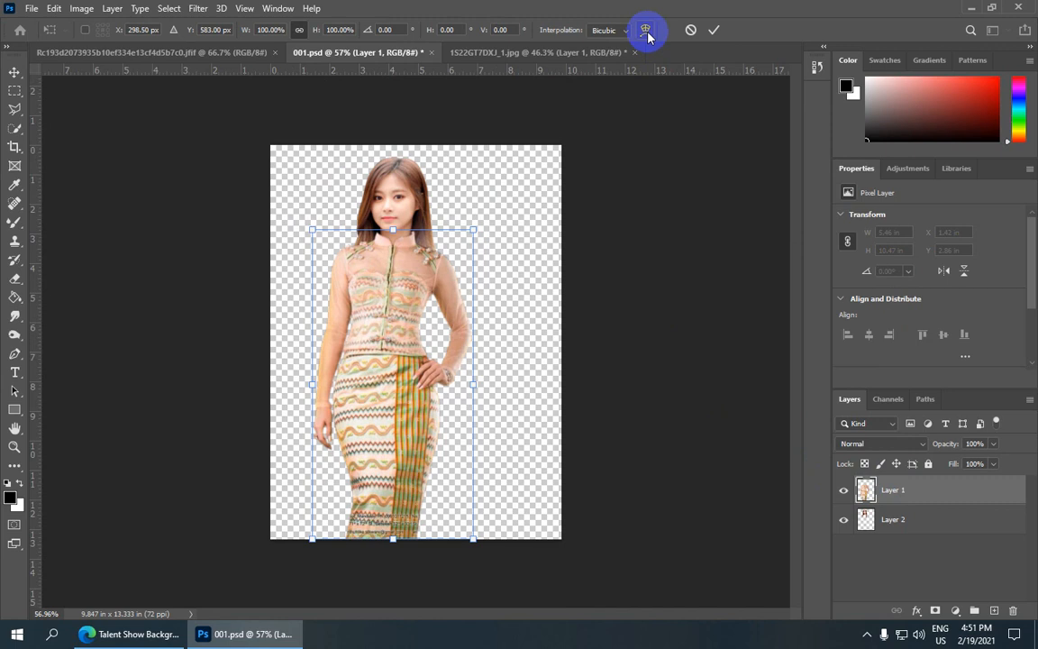
left_click(647, 30)
scroll(419, 176, "up", 4)
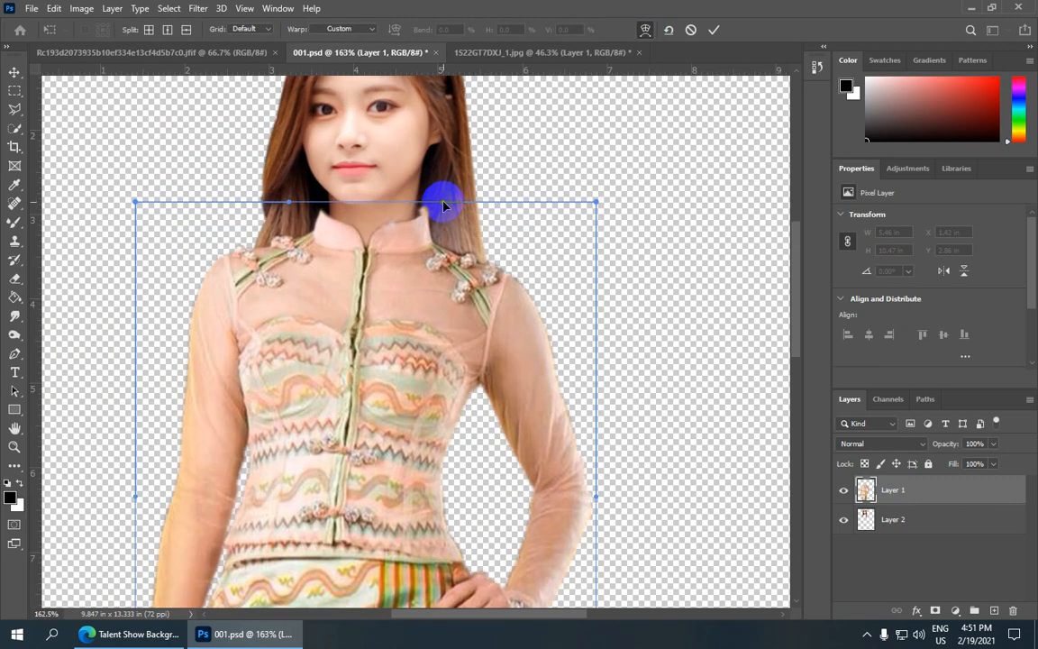
left_click_drag(443, 205, 429, 186)
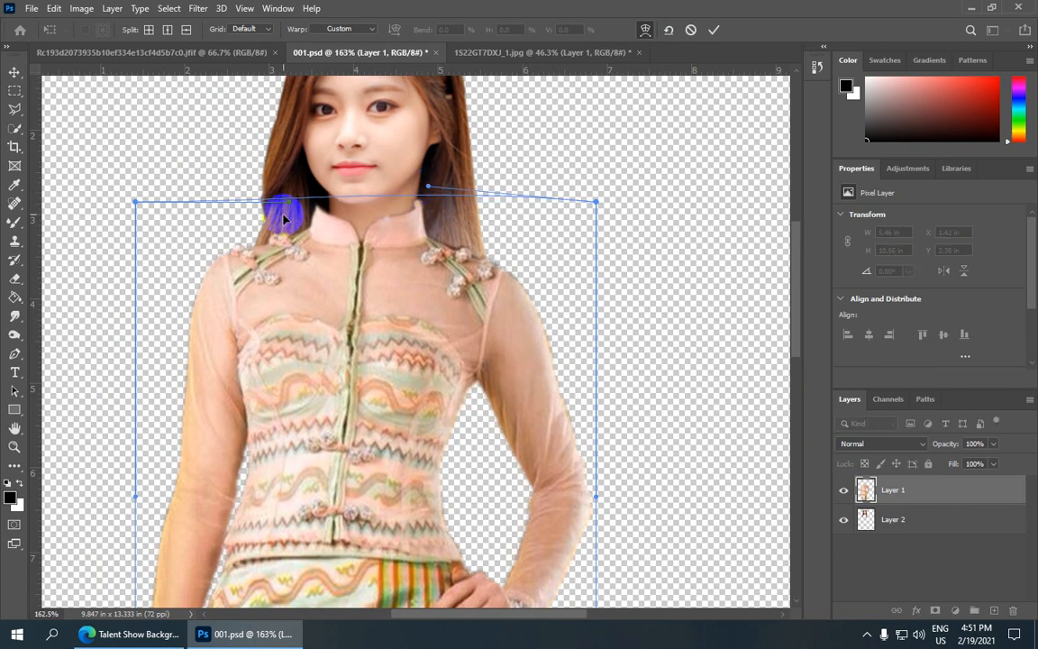
mouse_move(289, 205)
left_mouse_down()
mouse_move(292, 190)
mouse_move(306, 195)
left_mouse_up()
Refine the warp by raising both sides of the collar slightly more, and apply it to Layer 1.
left_click_drag(431, 186, 425, 181)
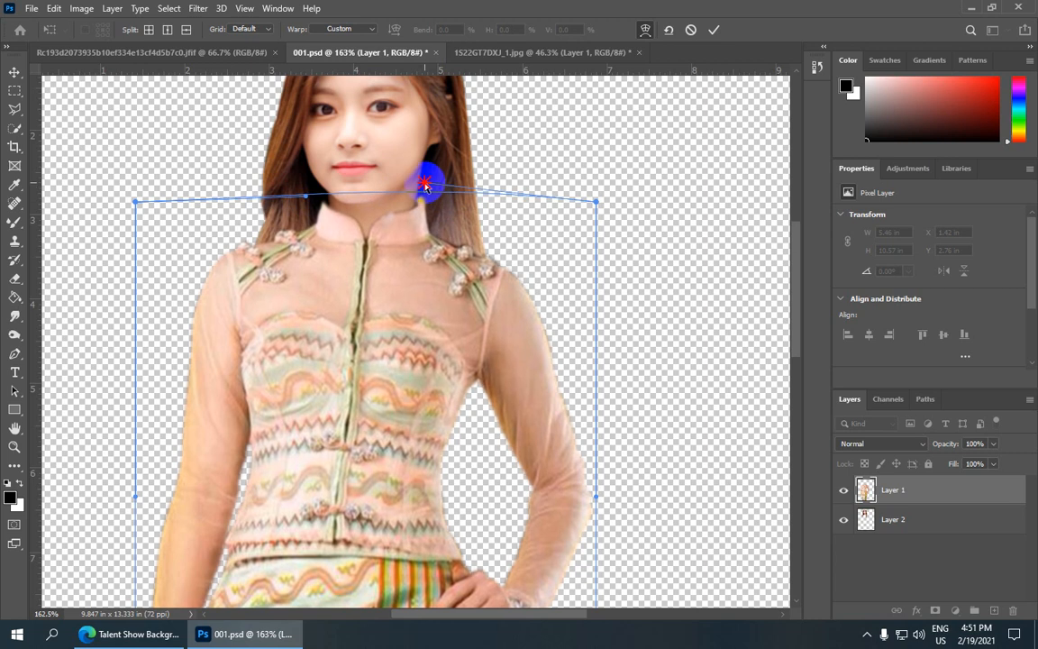
left_click_drag(306, 195, 311, 192)
scroll(451, 186, "down", 5)
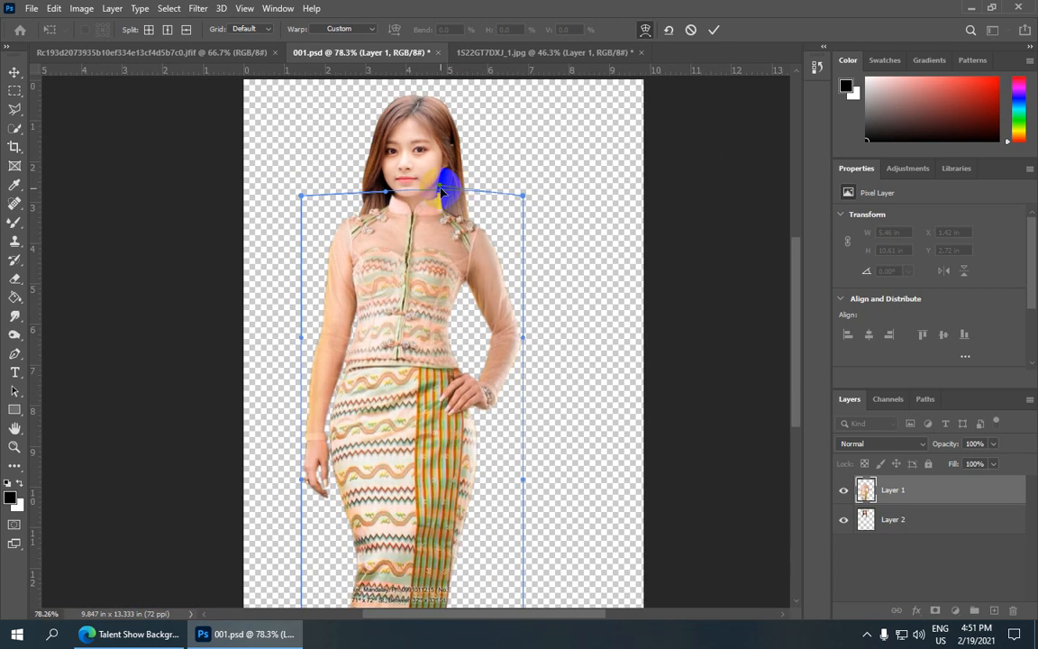
left_click(716, 32)
scroll(438, 205, "down", 2)
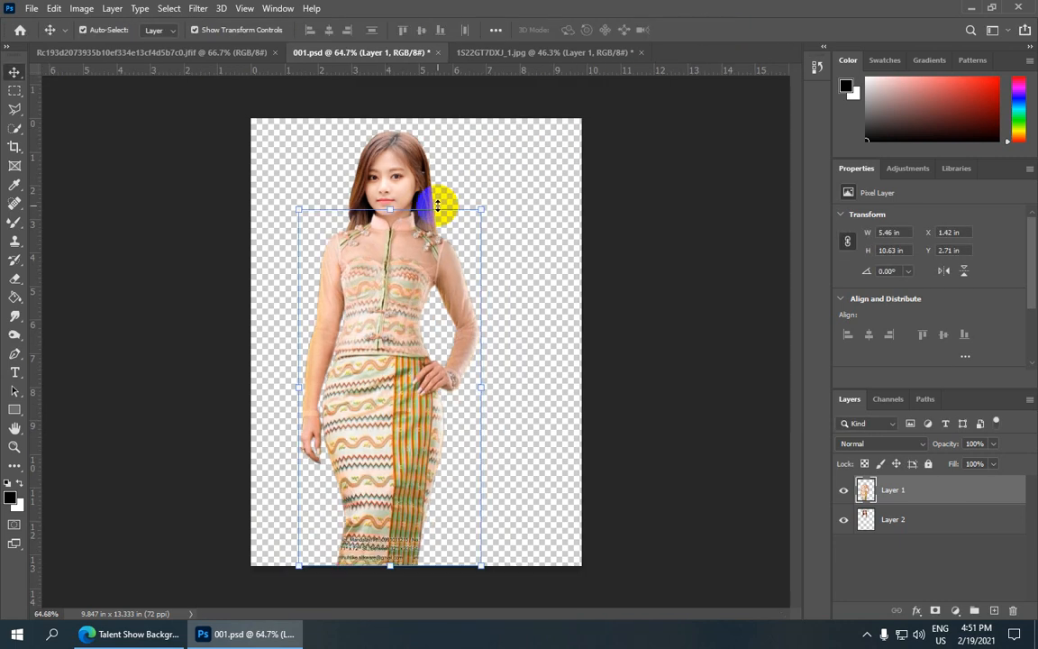
Nudge the head layer, Layer 2, up to Y 0.32 in, then deselect it to check the fit.
left_click(892, 521)
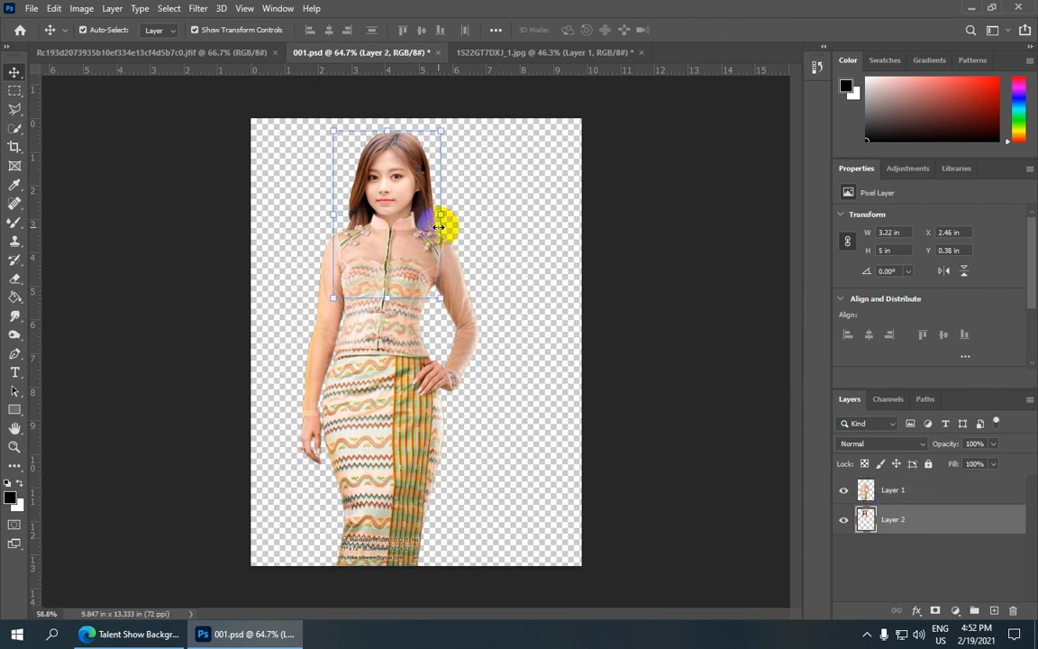
scroll(485, 257, "down", 1)
key("Up")
key("Up")
key("Up")
key("Up")
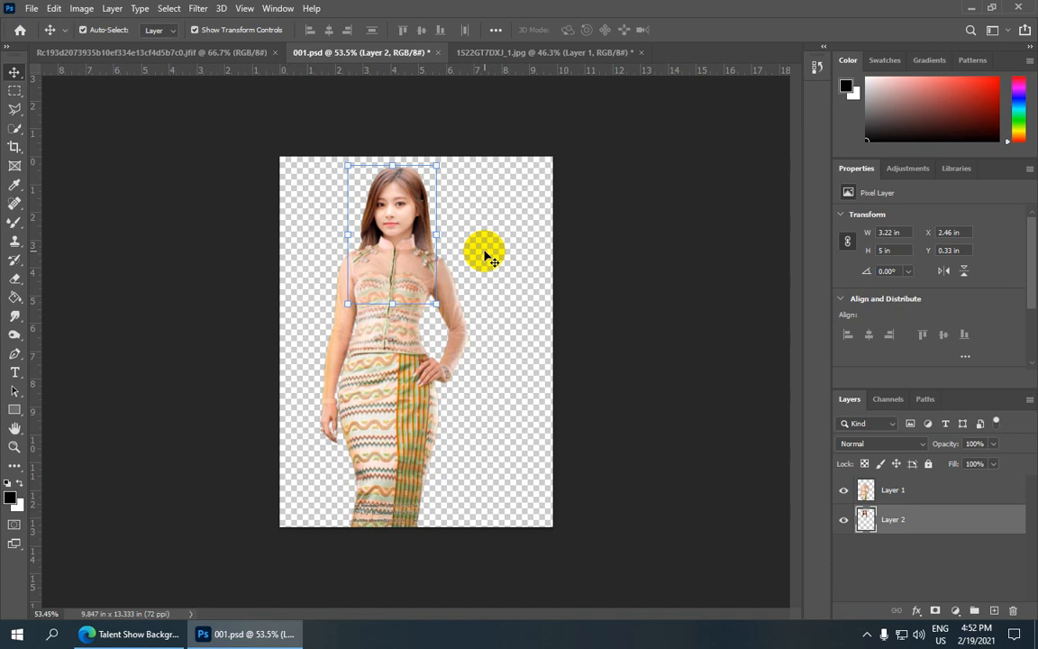
key("Down")
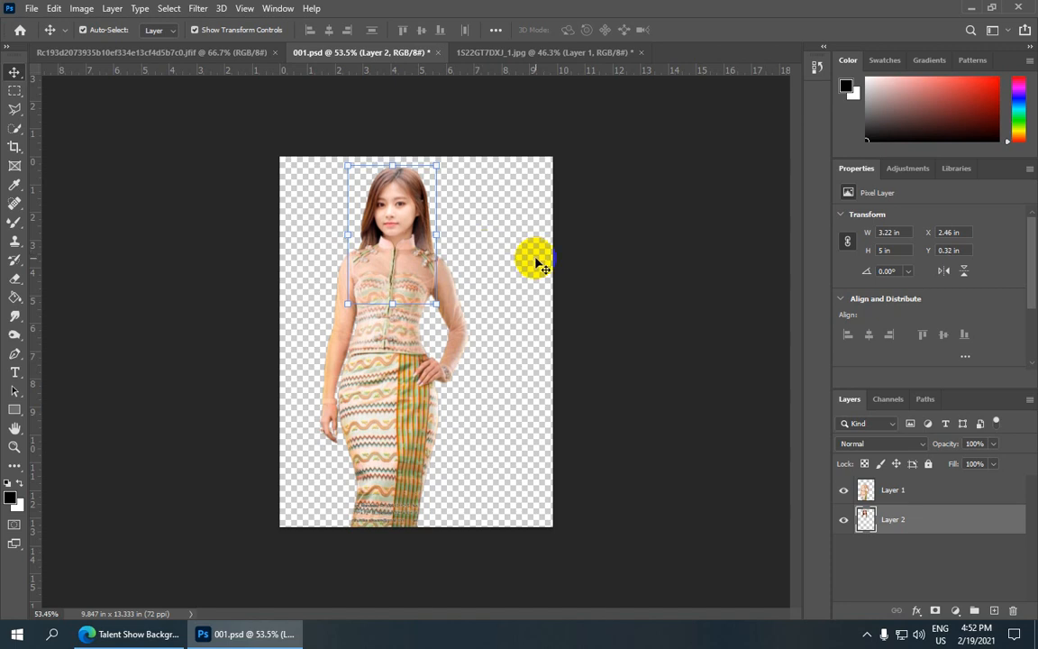
left_click(458, 268)
scroll(435, 240, "down", 1)
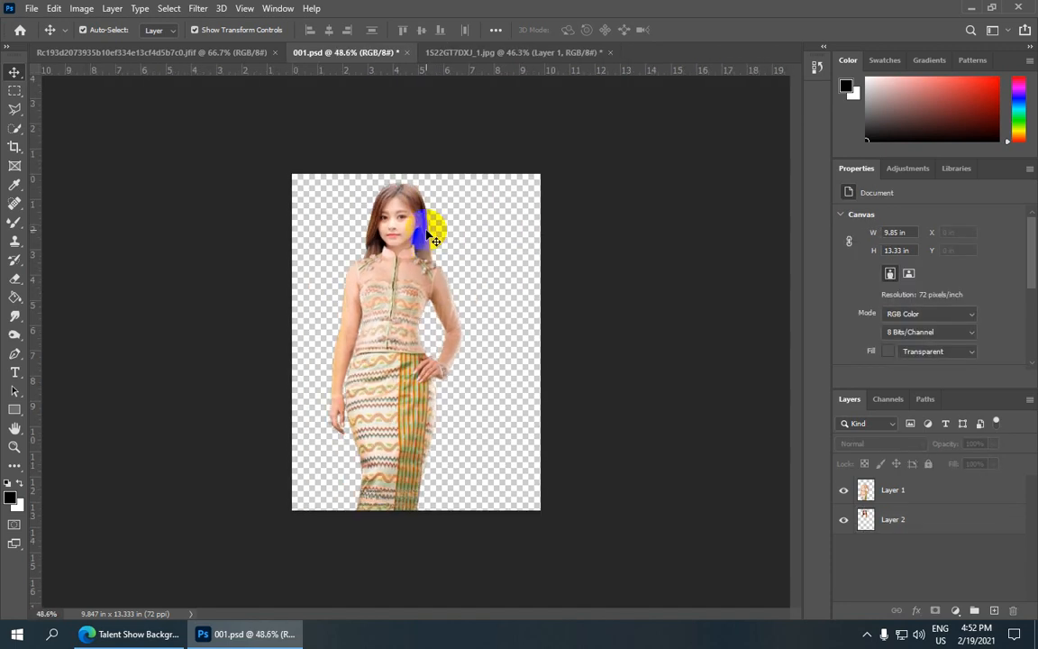
scroll(431, 214, "up", 2)
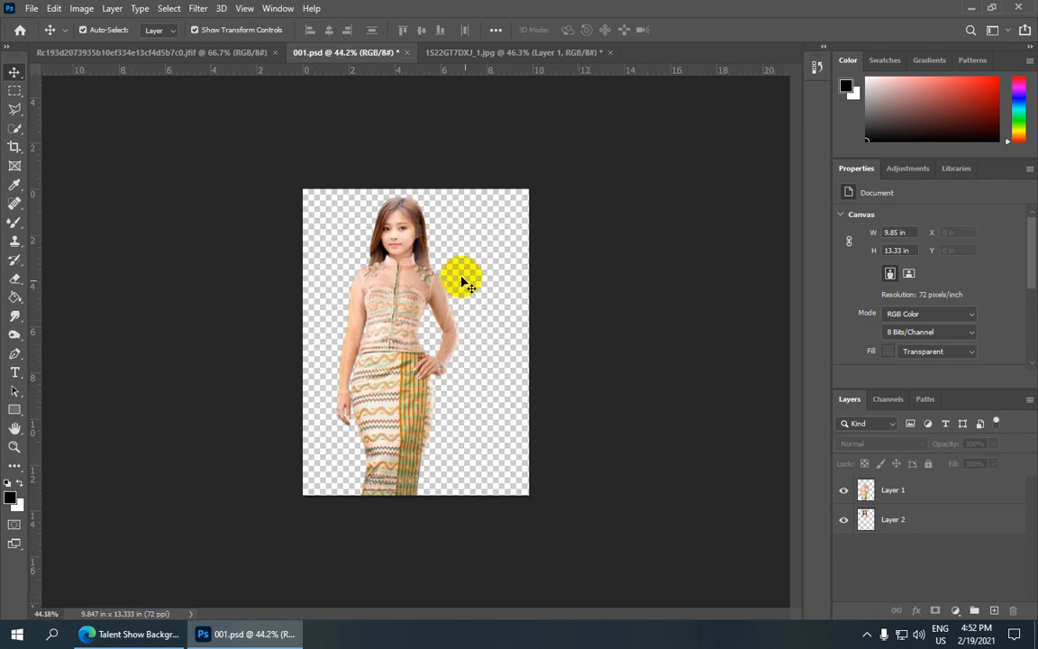
Scale the head layer proportionally down to 97.97% from its lower corner and apply the transform.
left_click(886, 513)
scroll(429, 204, "up", 2)
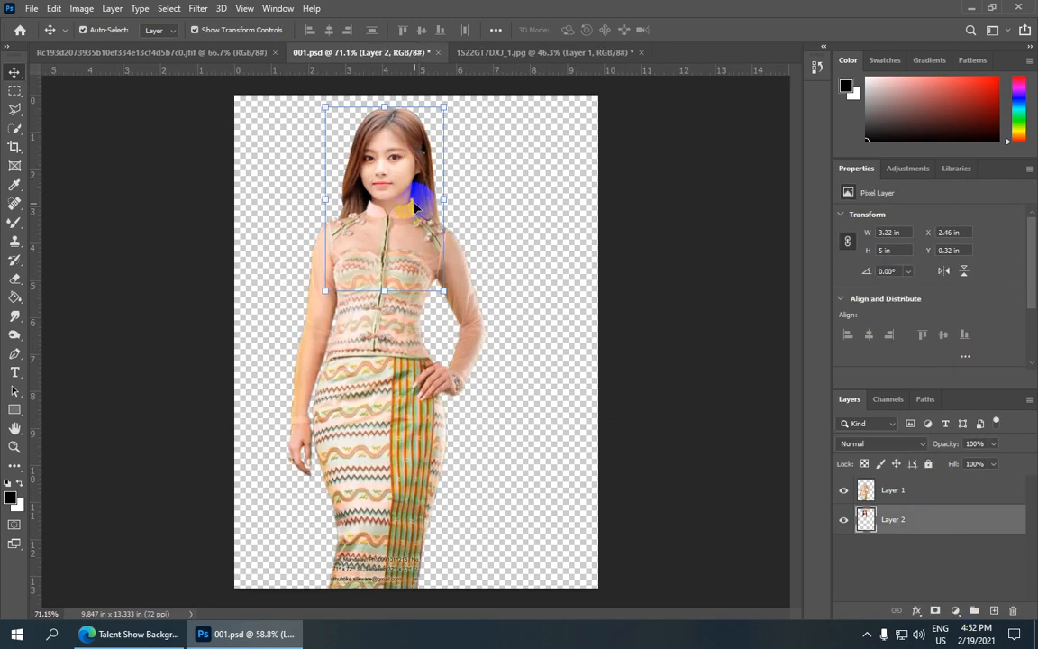
left_click(443, 291)
left_click_drag(443, 291, 442, 288)
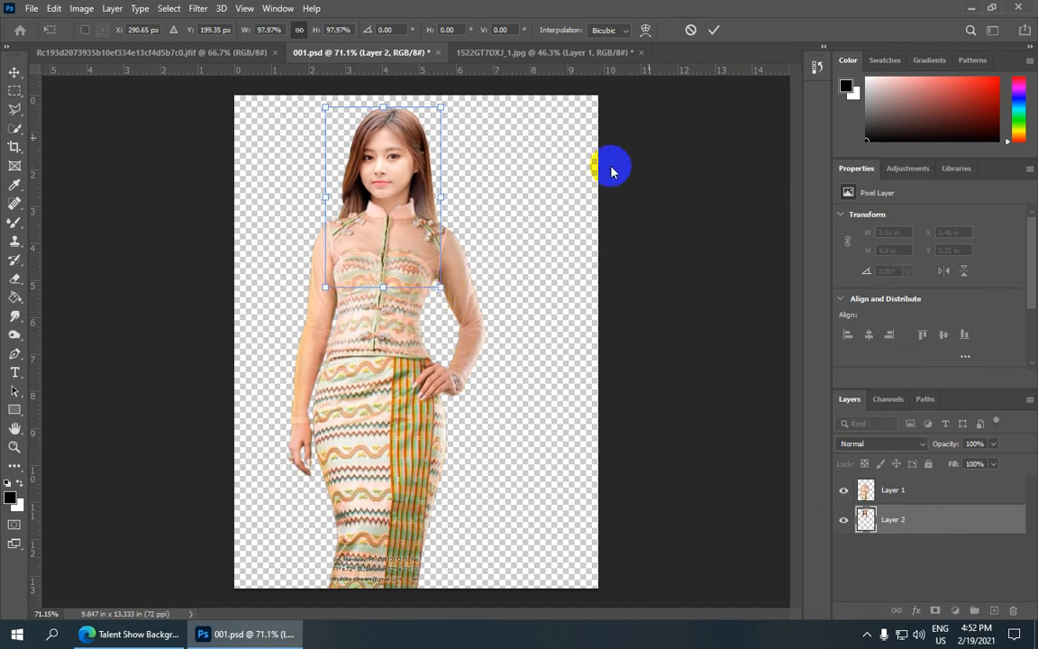
left_click(714, 34)
Nudge the head layer to X 2.49 in, Y 0.36 in and deselect it to review the whole figure.
scroll(359, 197, "up", 3)
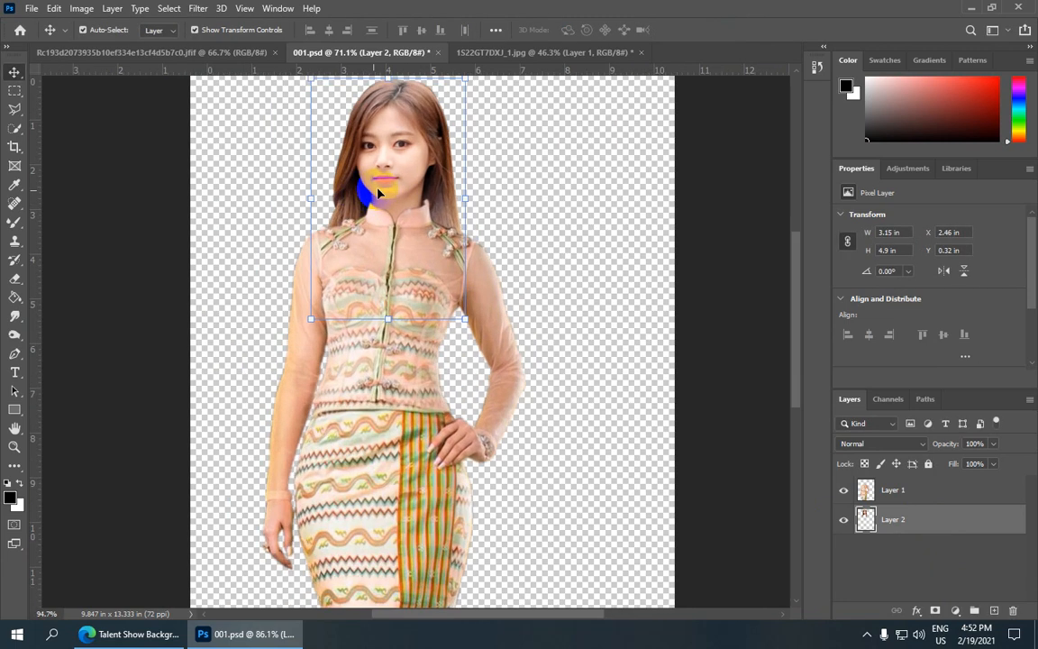
key("Right")
key("Right")
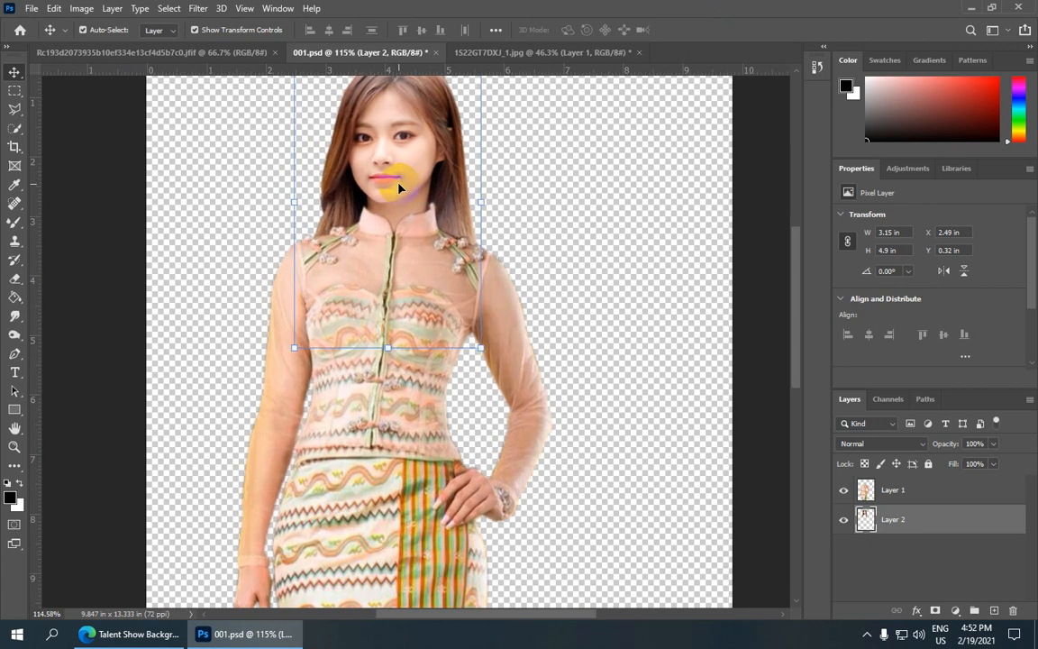
key("Right")
key("Down")
key("Down")
key("Down")
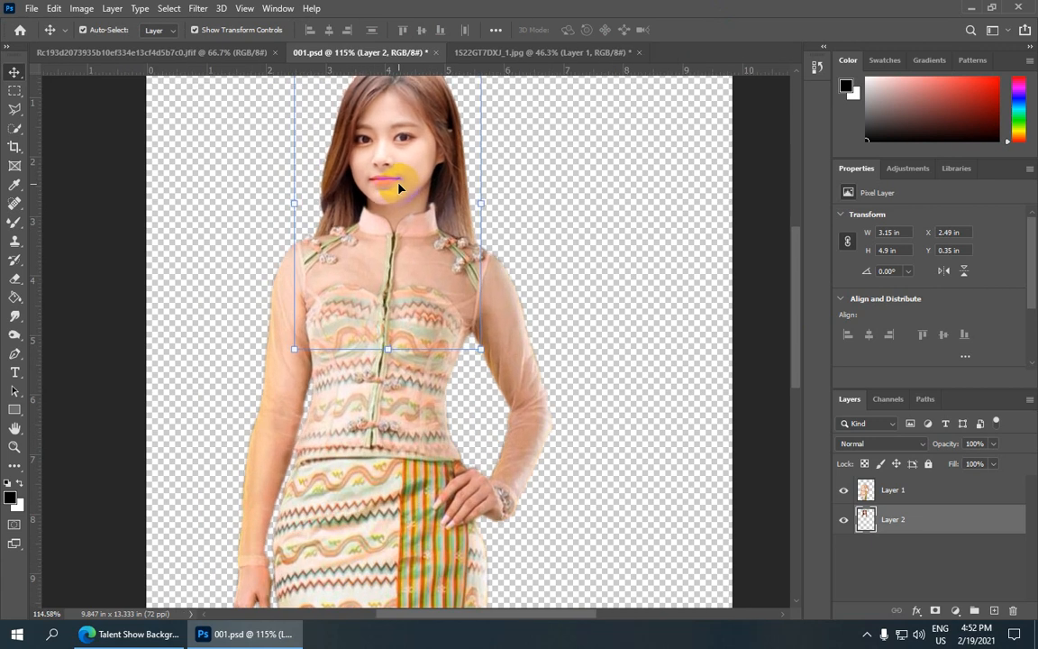
key("Left")
key("Up")
key("Down")
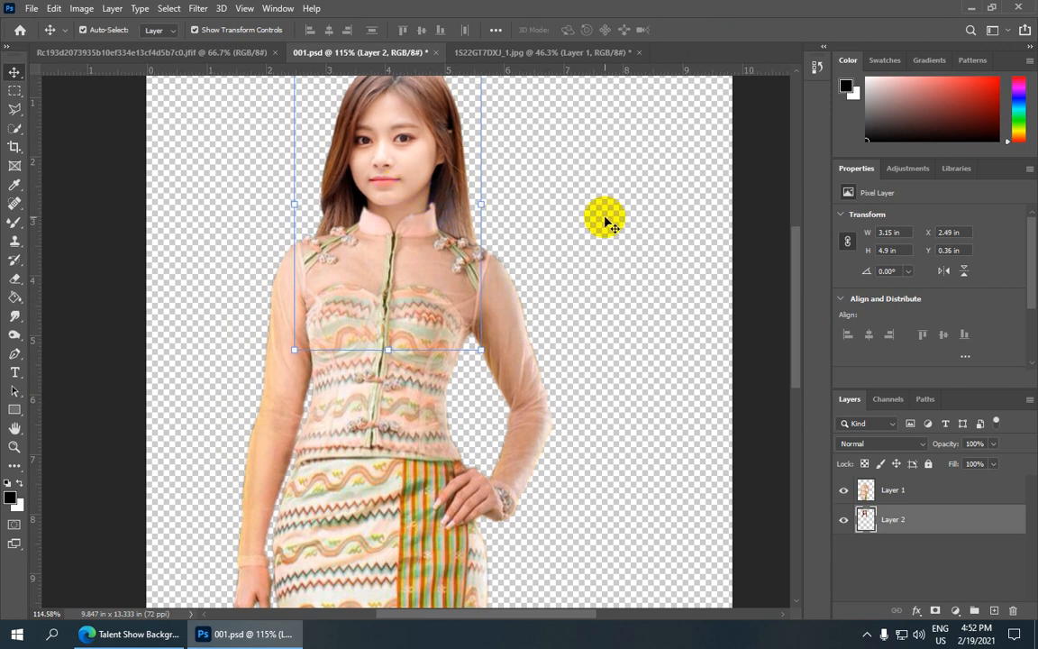
left_click(504, 218)
scroll(437, 216, "down", 5)
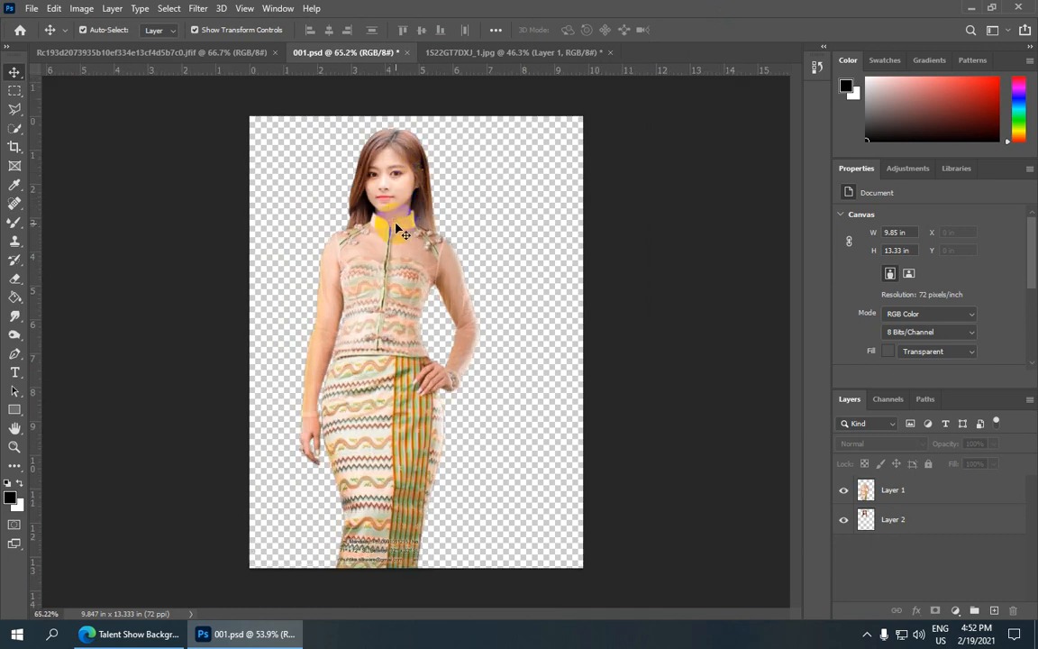
scroll(397, 225, "up", 2)
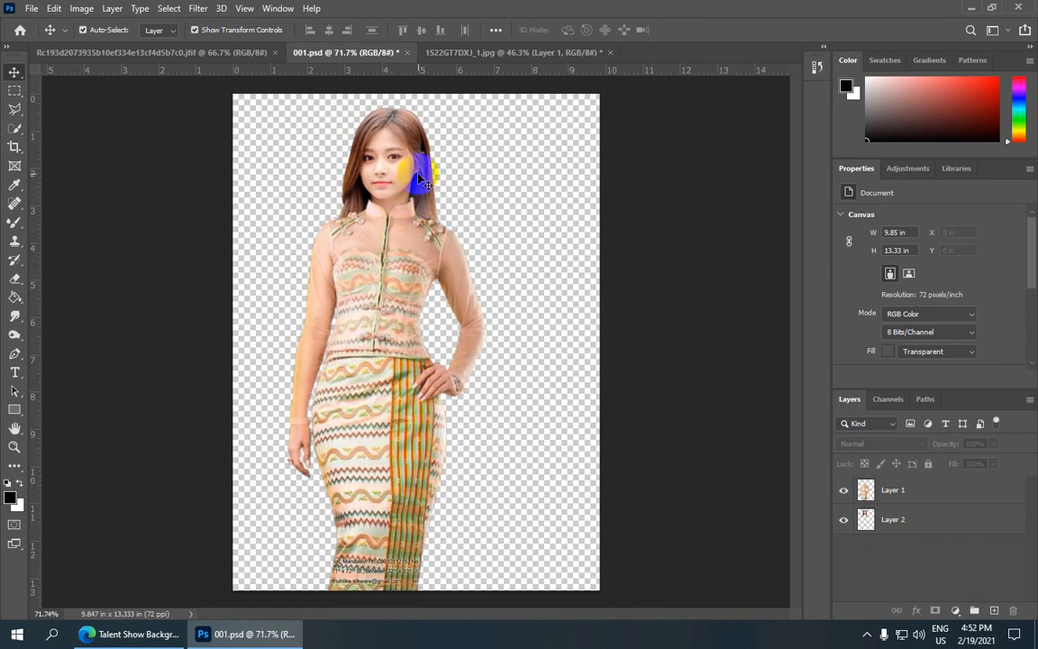
Copy the stage background image from the open .jfif document into 001.psd as a new layer.
scroll(421, 180, "down", 1)
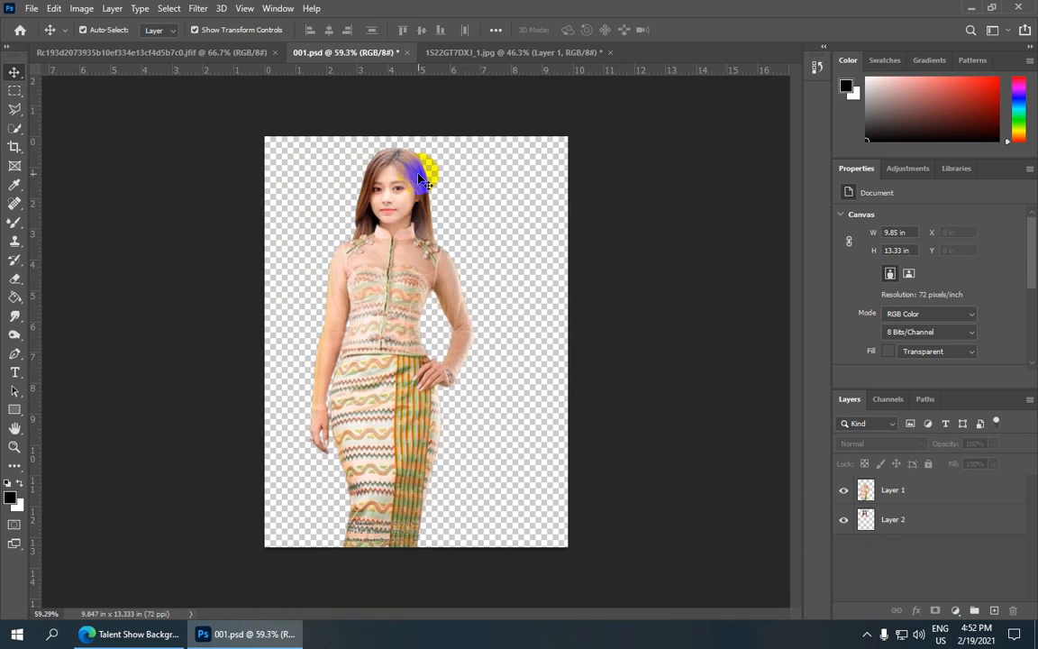
left_click(245, 52)
scroll(379, 227, "down", 1)
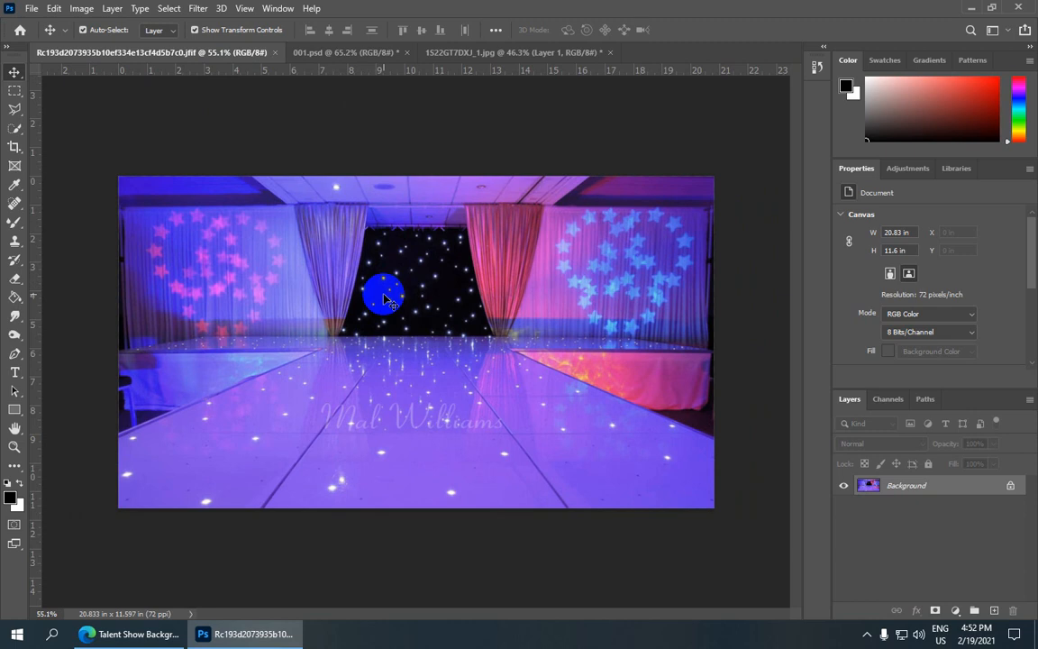
mouse_move(383, 295)
left_mouse_down()
mouse_move(366, 57)
mouse_move(308, 51)
mouse_move(370, 51)
mouse_move(385, 273)
left_mouse_up()
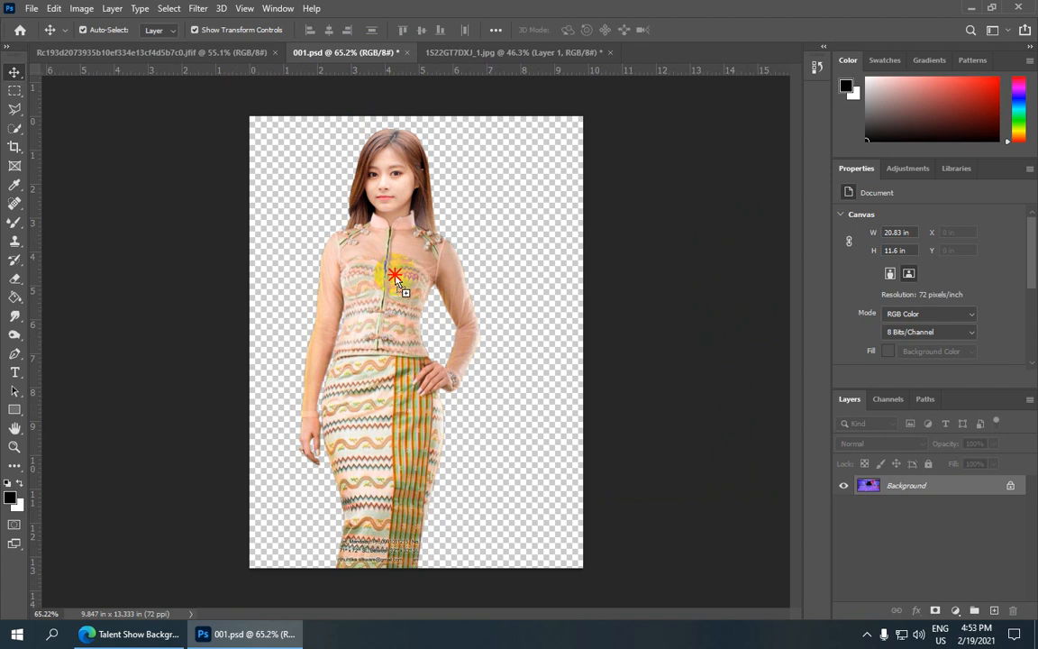
key("ctrl+v")
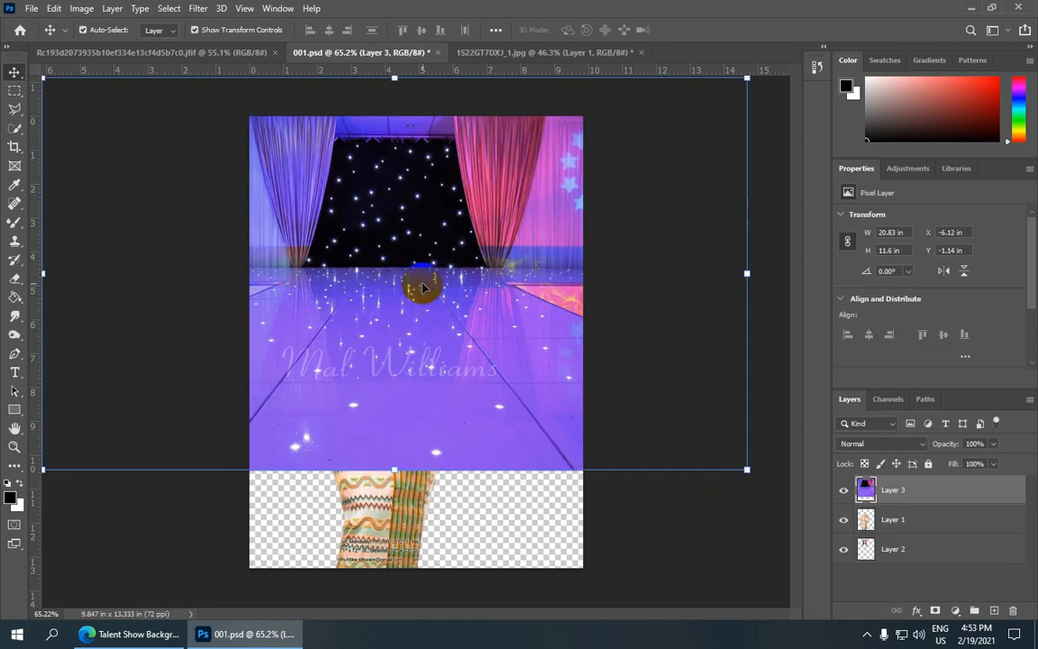
Align the stage background with the canvas's upper edge, scale it proportionally to 116.16% so it covers the canvas height, and apply the transform.
scroll(395, 280, "down", 3)
left_click_drag(416, 293, 418, 318)
scroll(420, 347, "up", 1)
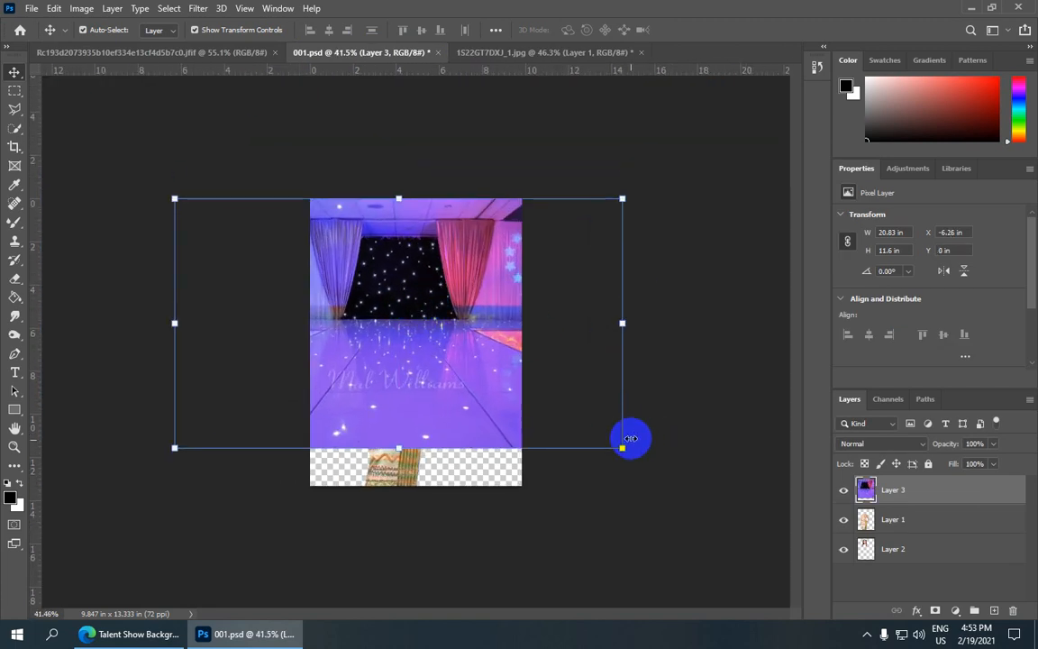
left_click_drag(624, 448, 680, 528)
left_click_drag(576, 387, 575, 380)
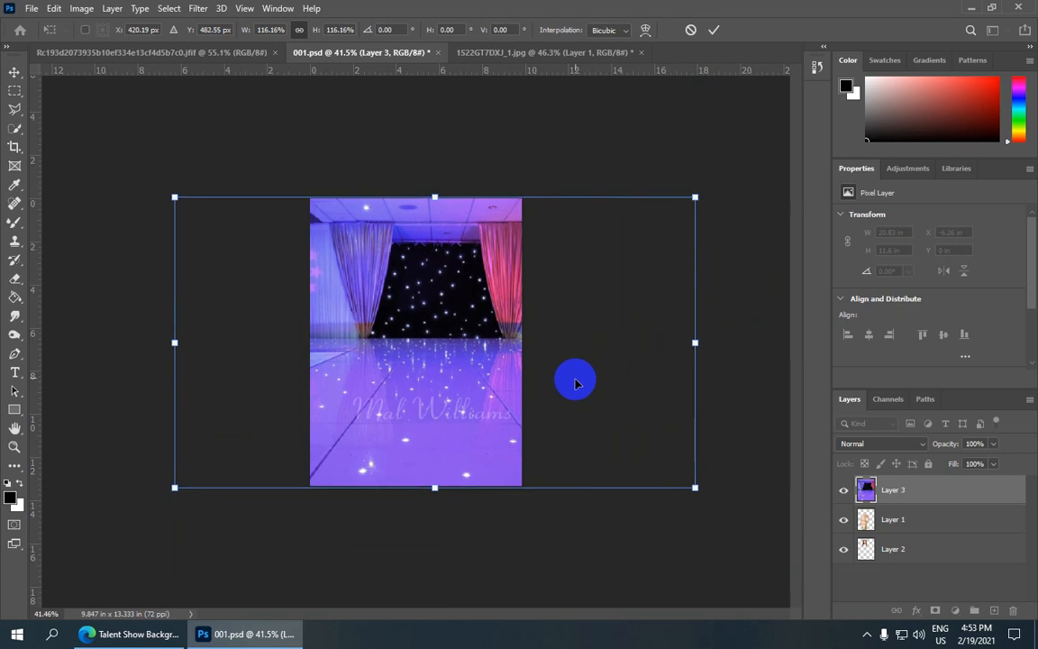
left_click(714, 32)
scroll(474, 278, "up", 2)
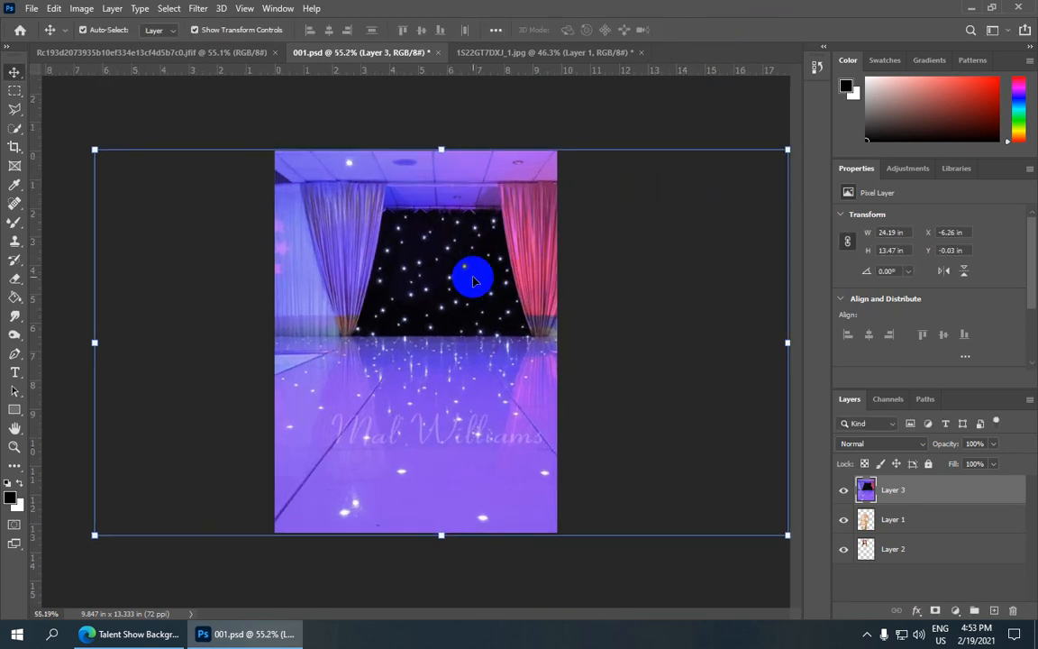
Move the stage background, Layer 3, beneath Layer 1 and Layer 2 in the layer order.
scroll(573, 310, "down", 3)
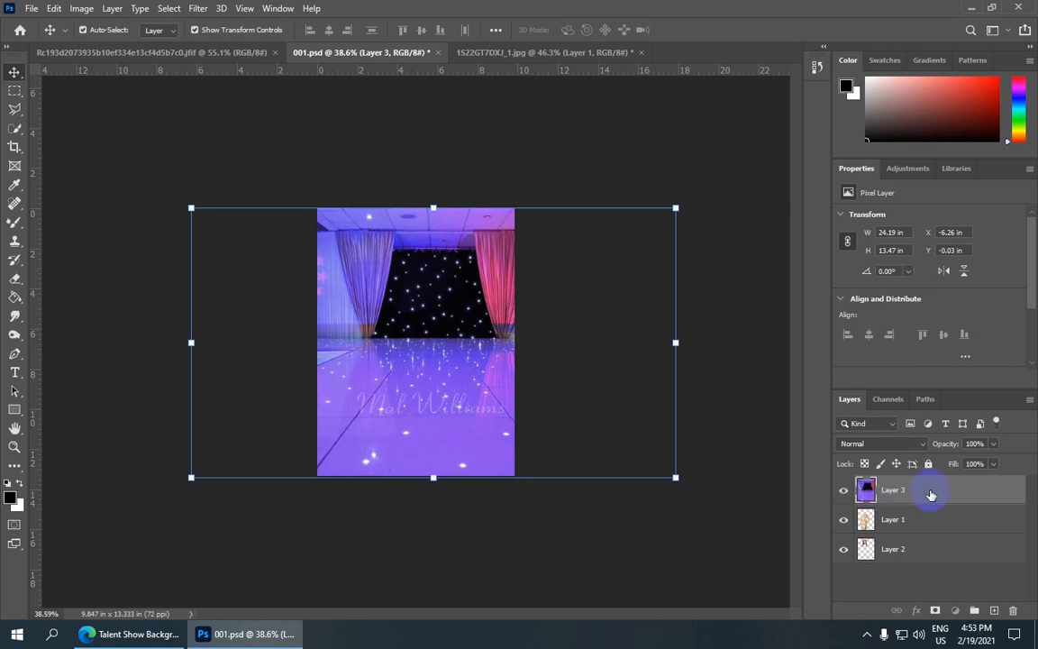
left_click_drag(938, 491, 943, 565)
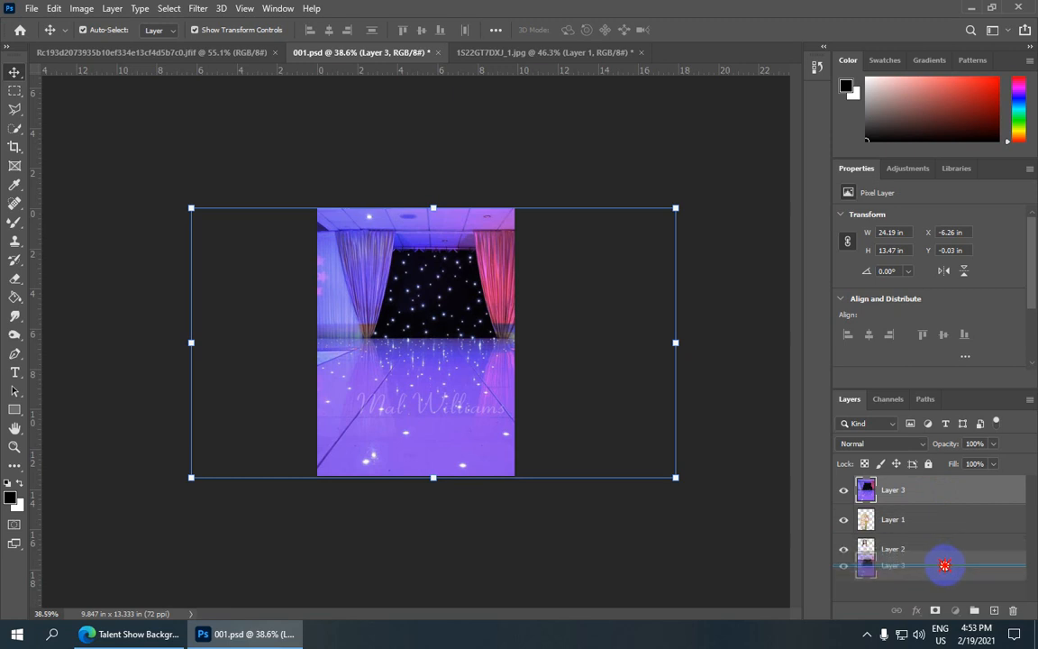
left_click_drag(944, 565, 945, 565)
key("ctrl+plus")
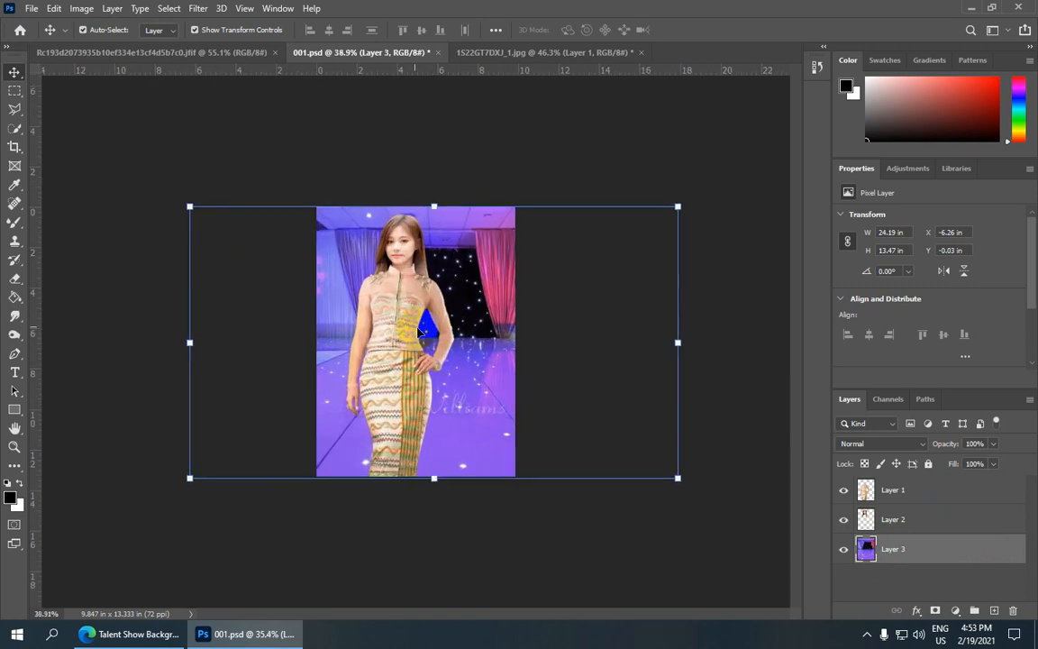
scroll(409, 318, "down", 1)
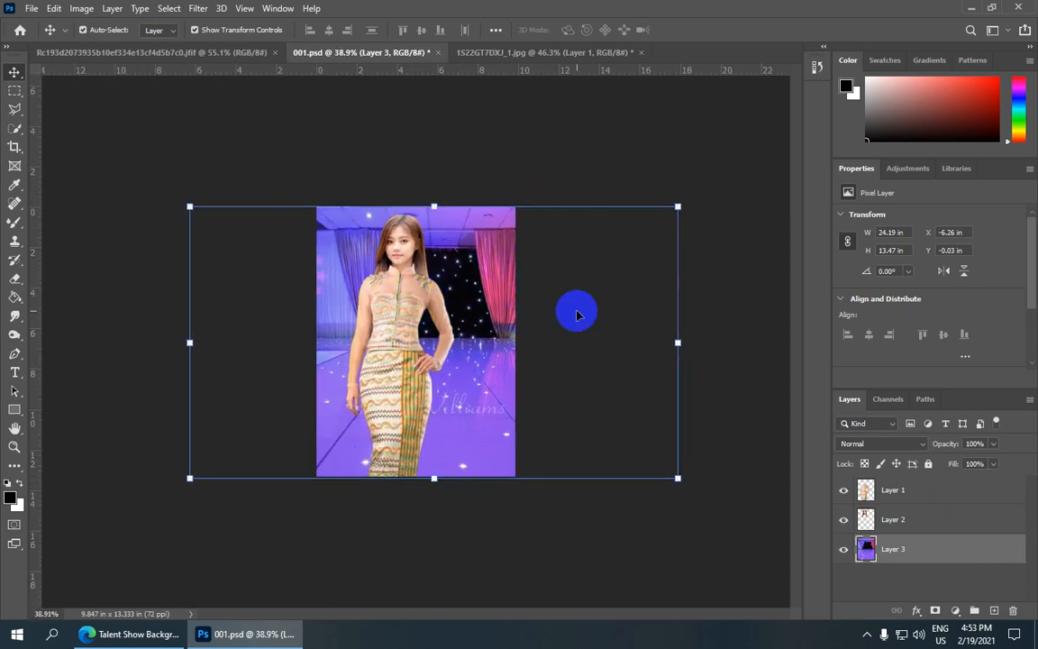
Shift the stage background left behind the woman to X -7.93 in, Y -0.07 in, and deselect it.
left_click_drag(444, 311, 435, 313)
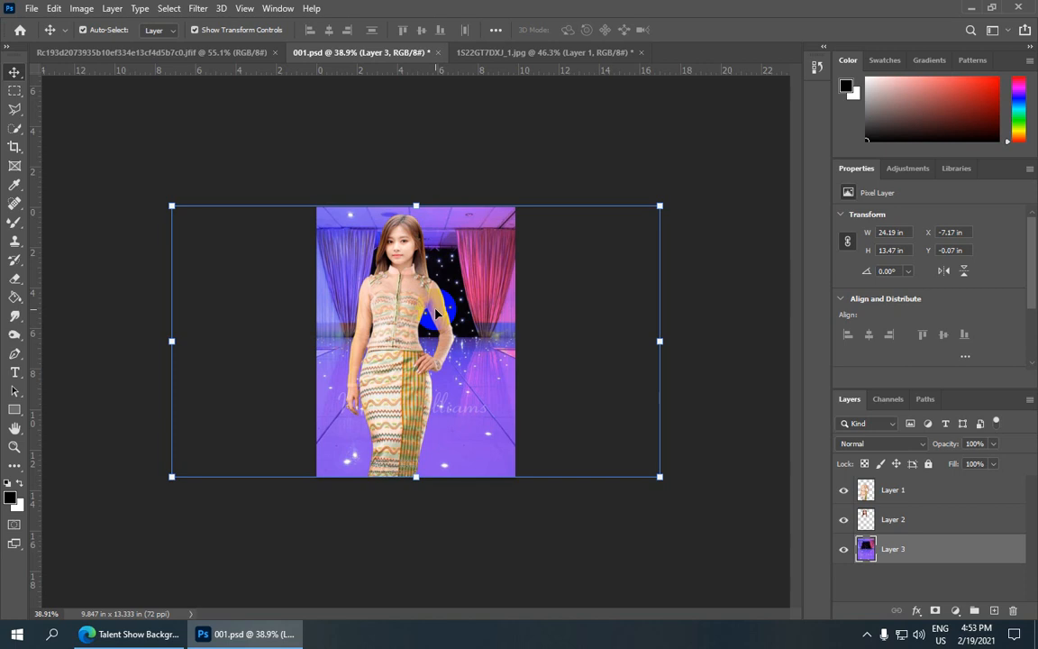
key("Left")
key("Left")
key("Left")
key("Left")
key("Left")
key("Left")
key("Left")
key("Left")
key("Left")
key("Left")
key("Left")
key("Left")
key("Left")
key("Left")
key("Left")
key("Left")
key("Left")
key("Left")
key("Left")
key("Left")
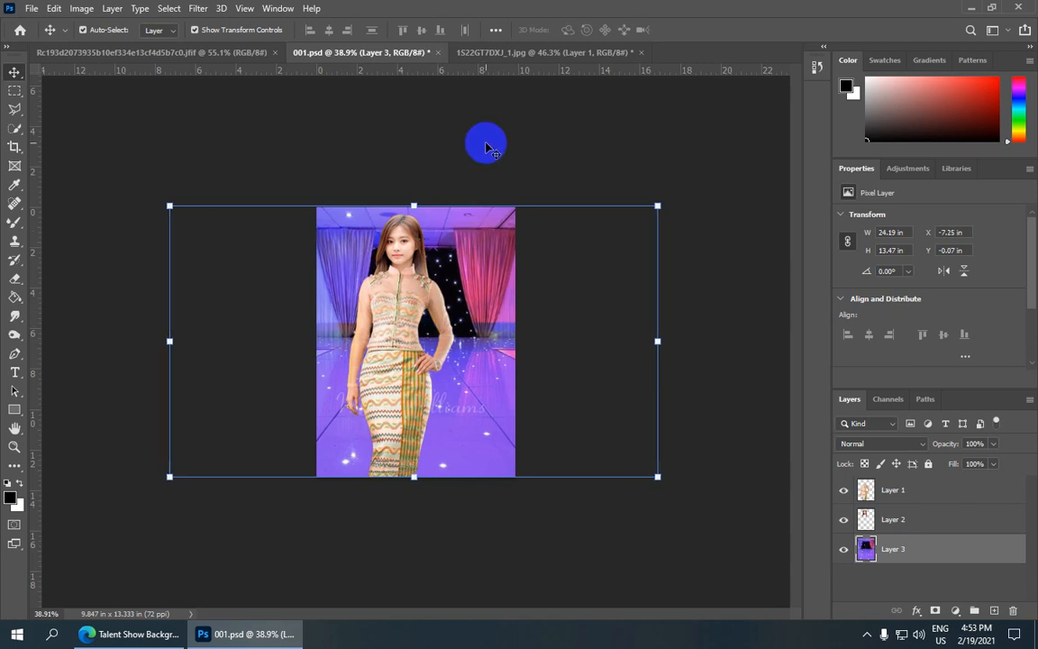
key("Left")
key("Left")
key("Left")
key("Left")
key("Left")
key("Left")
key("Left")
key("Left")
key("Left")
key("Left")
key("Left")
key("Left")
key("Left")
key("Left")
key("Left")
key("Left")
key("Left")
key("Left")
key("Left")
key("Left")
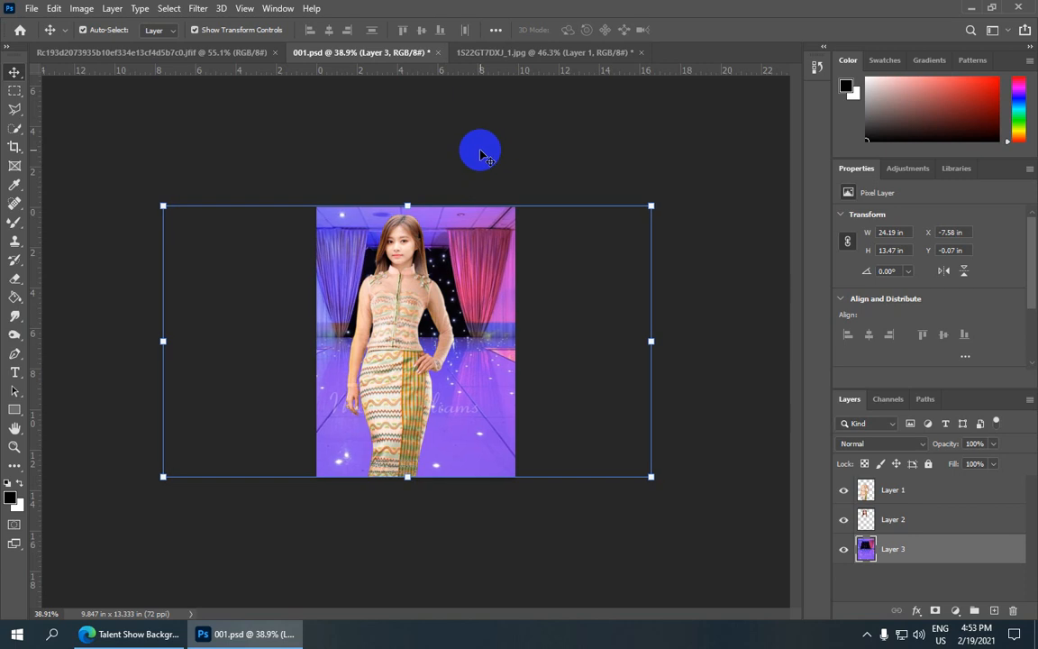
key("Left")
key("Left")
key("Left")
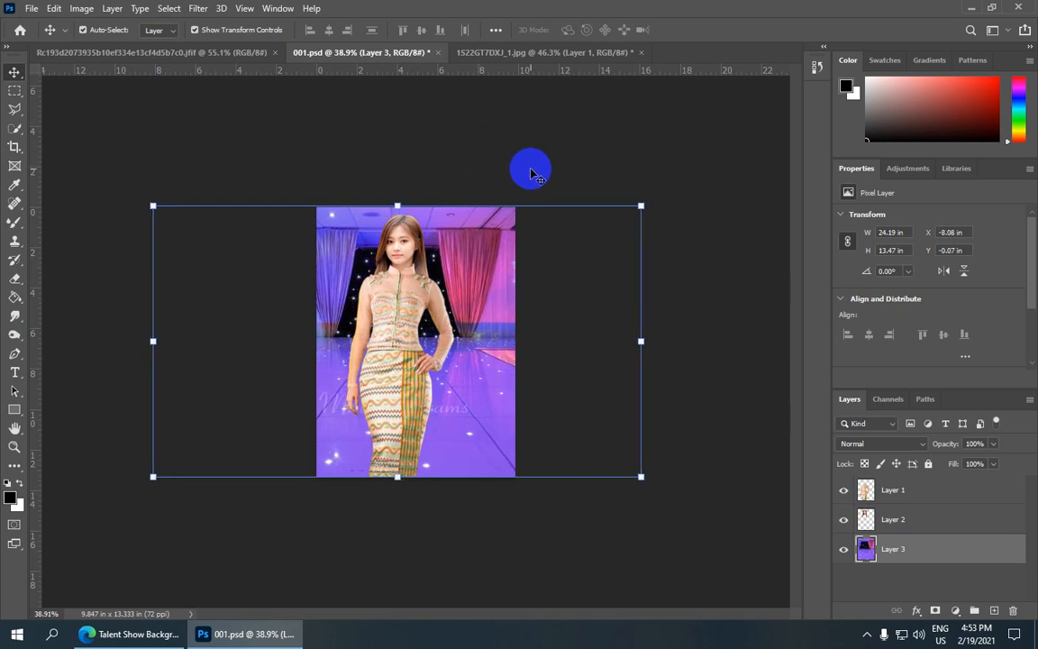
key("Right")
key("Right")
key("Right")
key("Right")
key("Right")
key("Right")
key("Right")
key("Right")
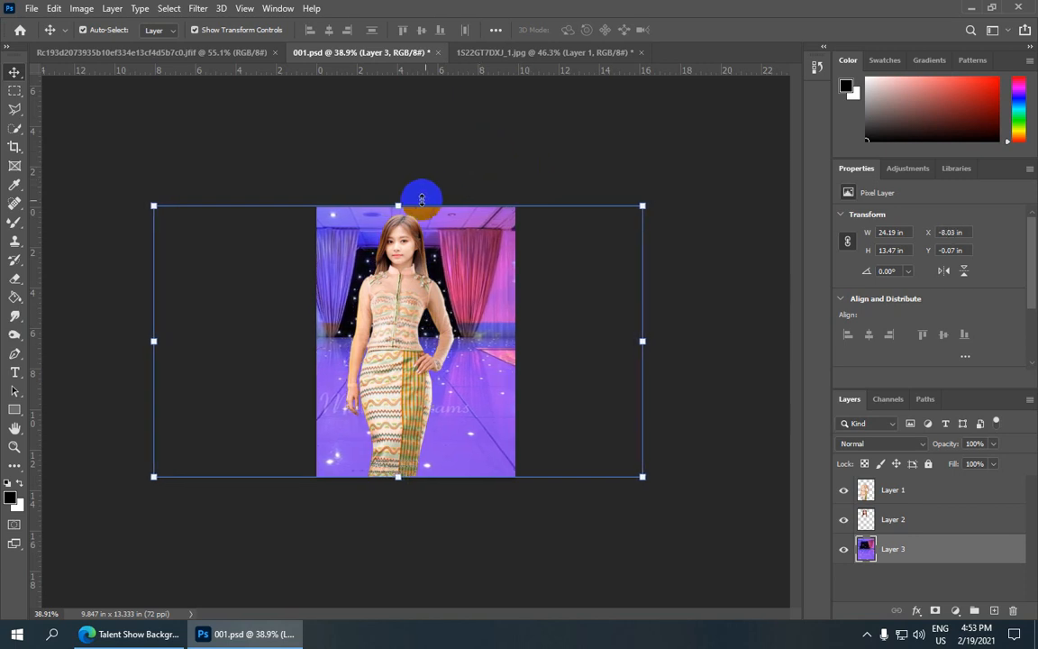
left_click(551, 148)
key("ctrl+0")
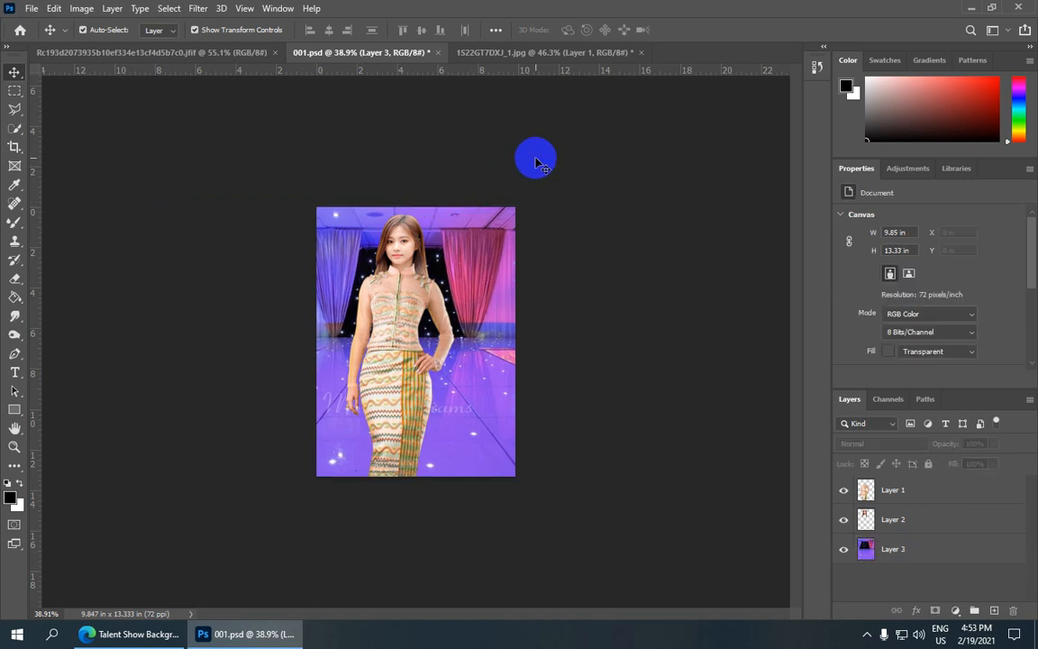
Shift the stage background, Layer 3, further left to X -8.24 in and deselect it.
scroll(430, 248, "down", 2)
scroll(415, 291, "up", 6)
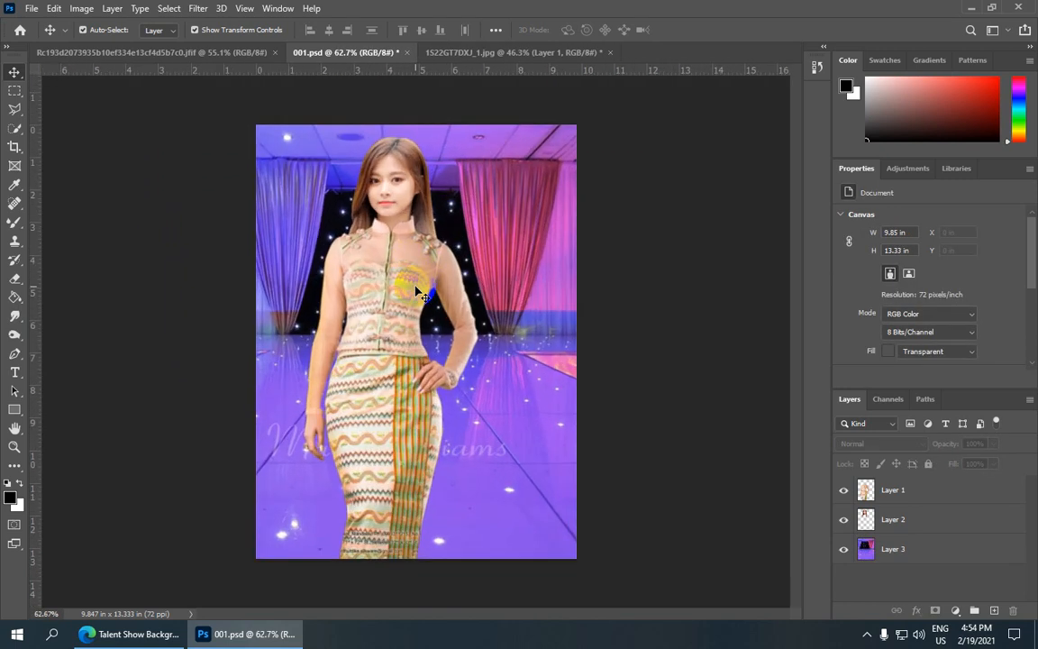
scroll(415, 290, "up", 1)
scroll(415, 290, "up", 1)
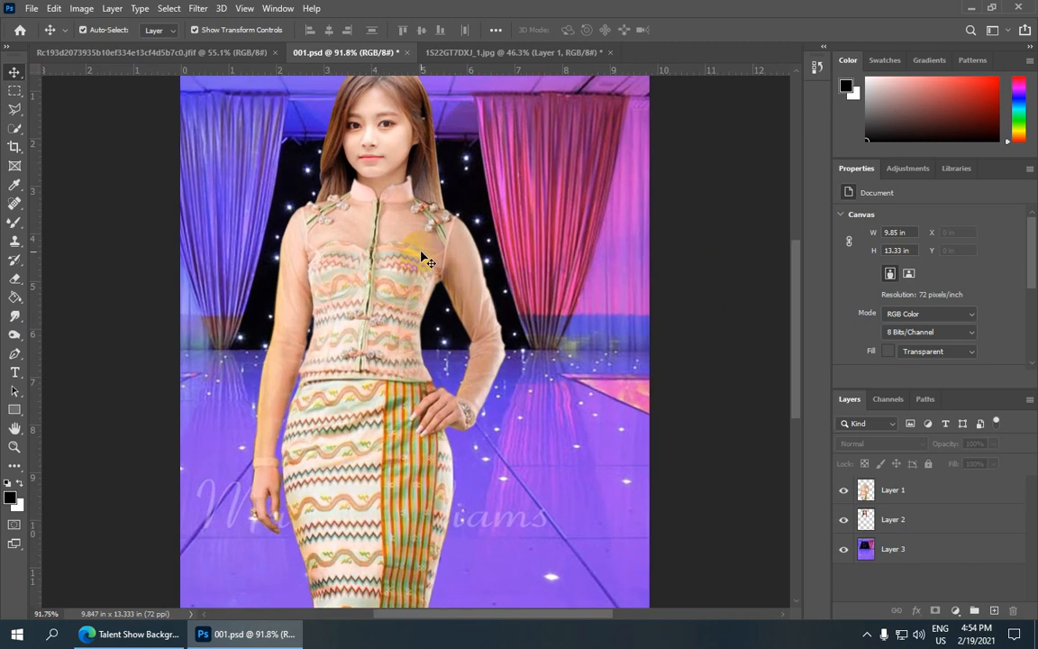
scroll(415, 290, "down", 2)
scroll(532, 277, "down", 1)
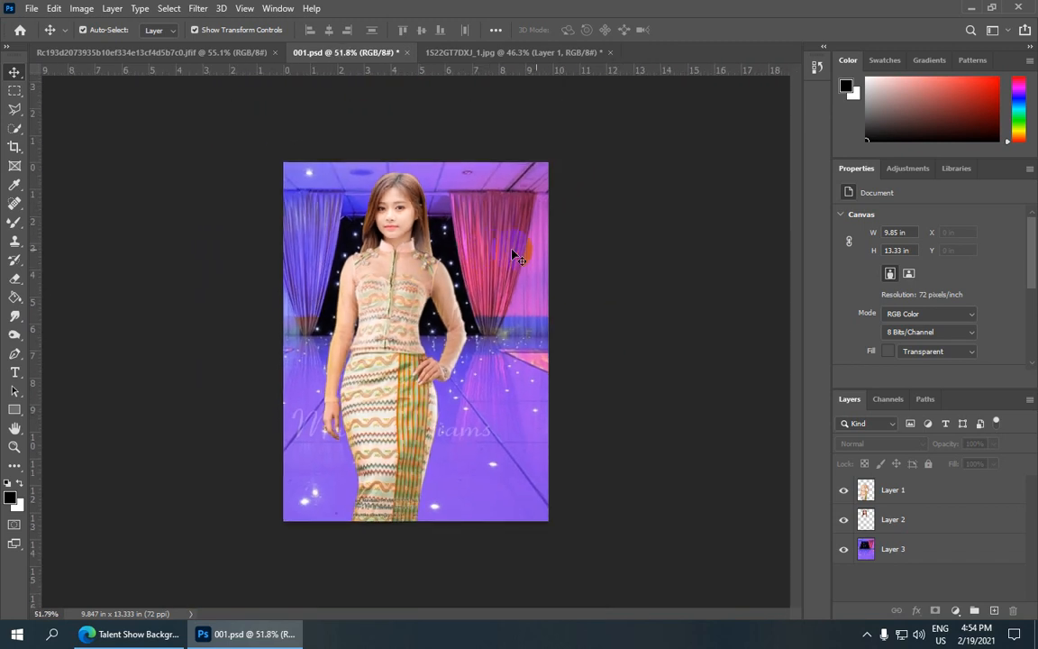
scroll(487, 307, "down", 2)
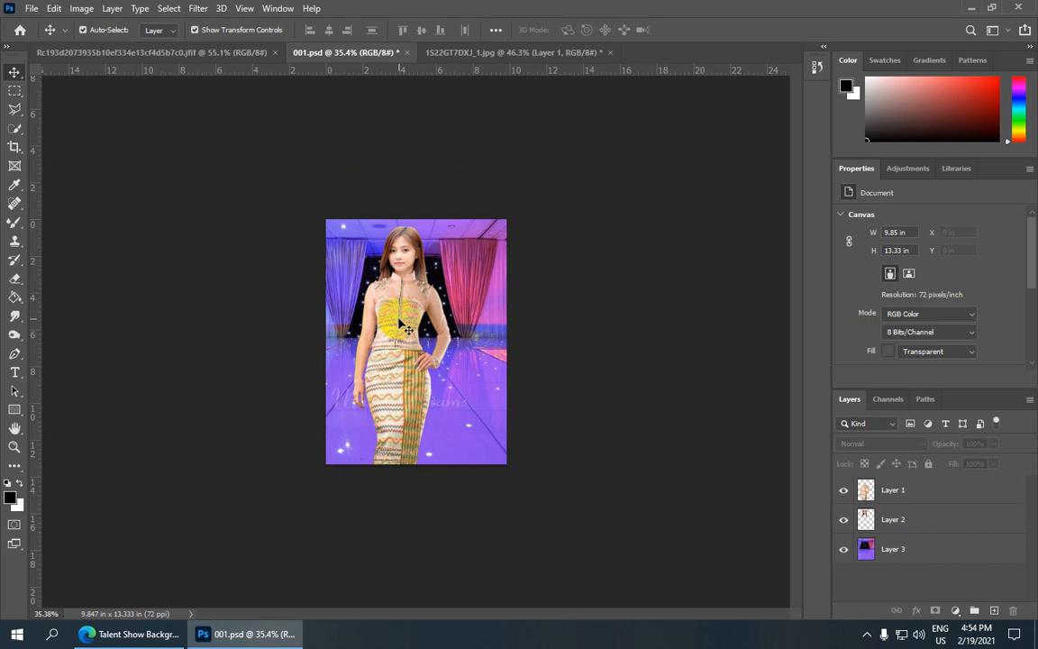
left_click(930, 549)
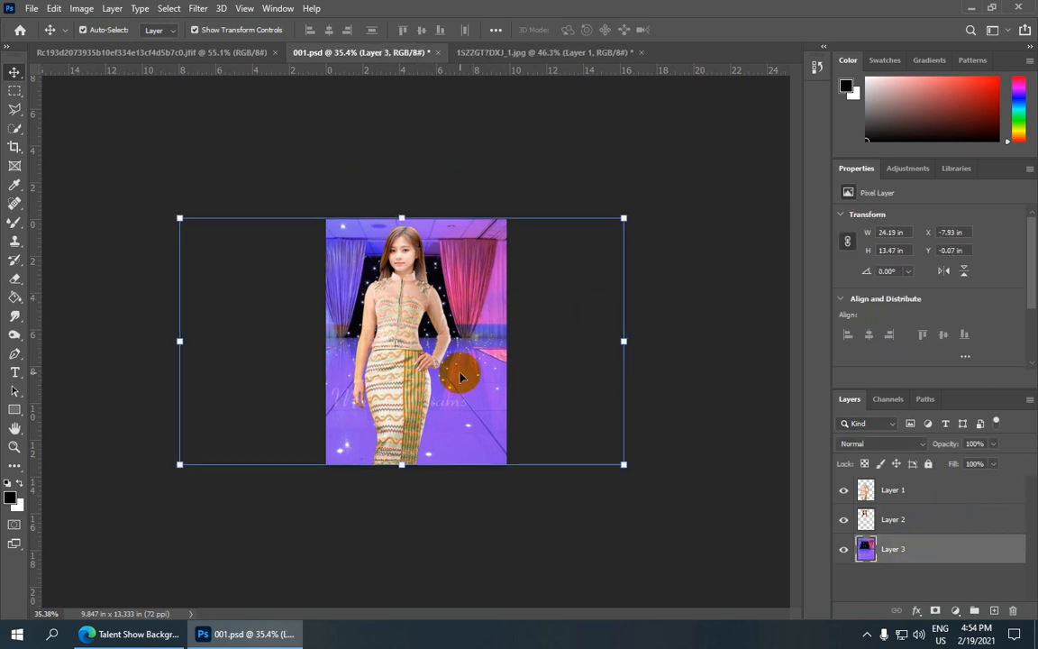
left_click_drag(461, 376, 459, 372)
left_click(741, 287)
Select Layer 1, Layer 2 and Layer 3 together and merge them into a single layer.
scroll(402, 301, "up", 3)
scroll(402, 300, "down", 4)
scroll(391, 299, "up", 4)
scroll(505, 372, "down", 2)
left_click(919, 520)
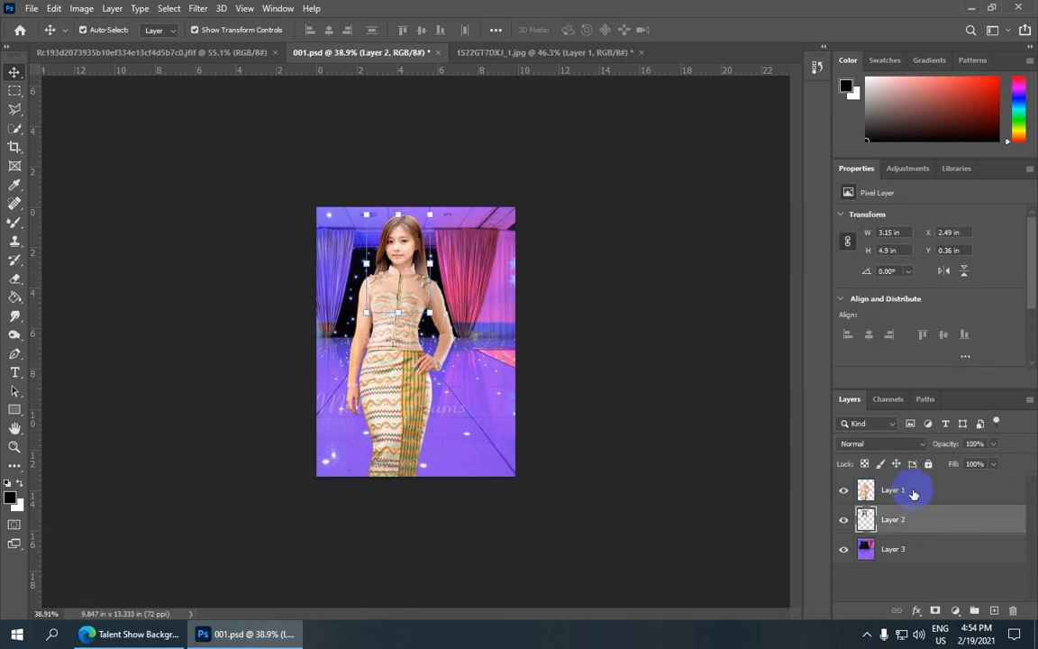
left_click(906, 548)
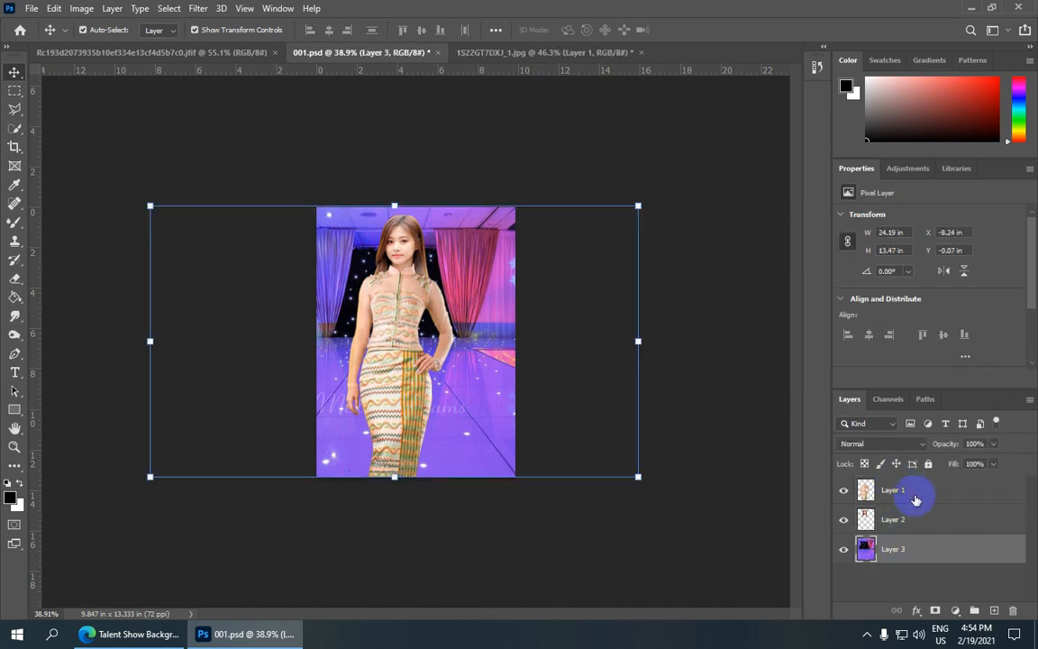
left_click(916, 499)
left_click(911, 549, "shift")
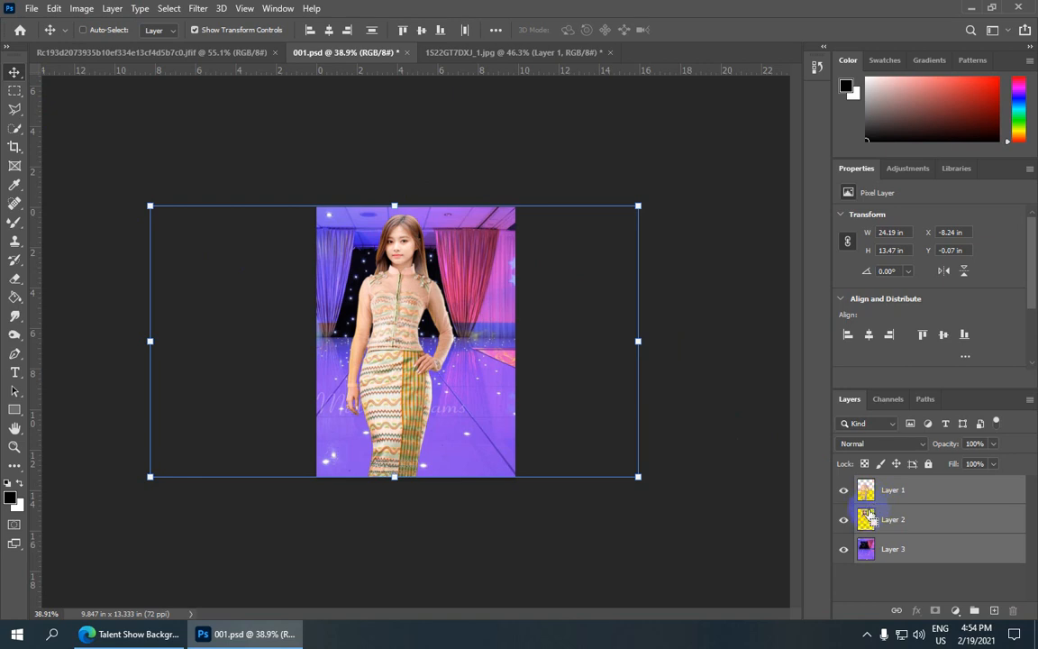
key("ctrl+e")
Start saving a copy of the merged composite under Save As on the computer, choosing Desktop as the destination folder.
scroll(585, 415, "down", 2)
scroll(457, 306, "up", 3)
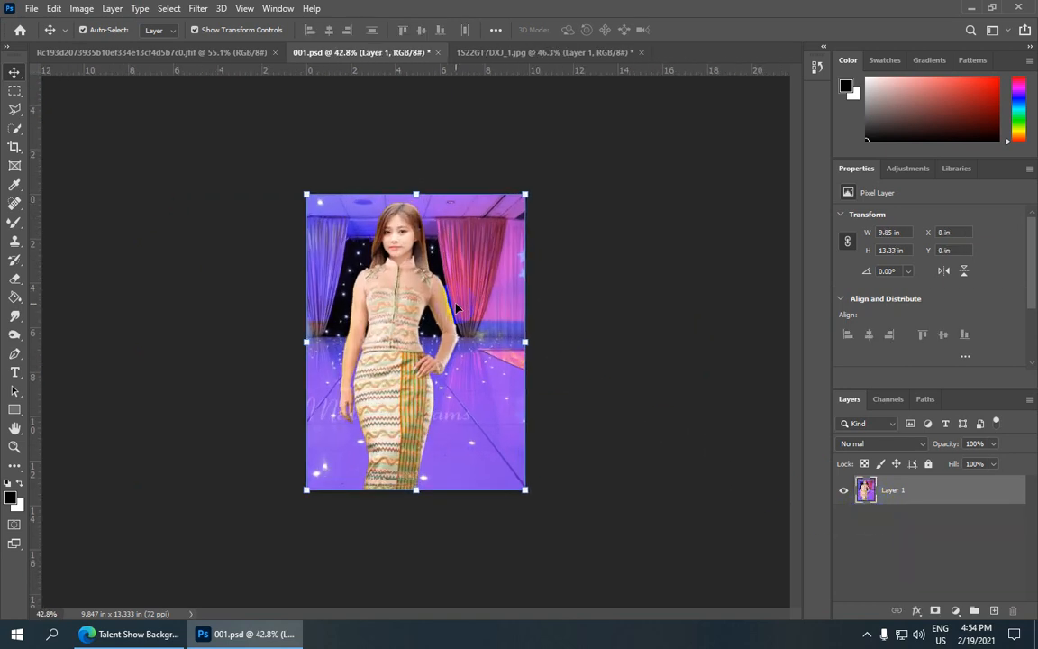
scroll(355, 241, "down", 1)
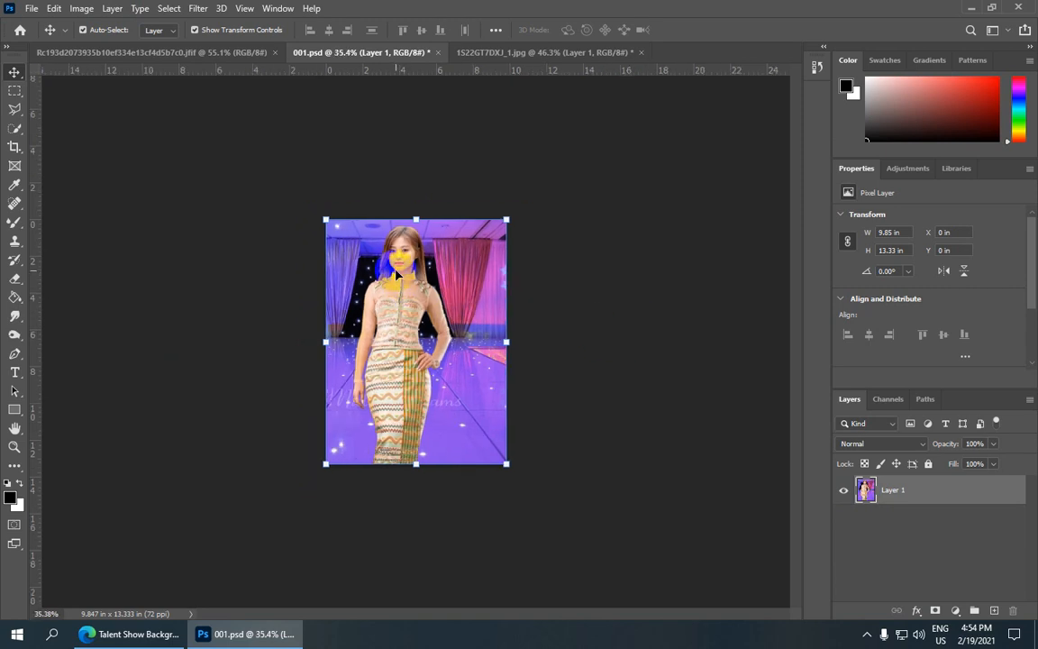
scroll(355, 241, "up", 2)
left_click(32, 9)
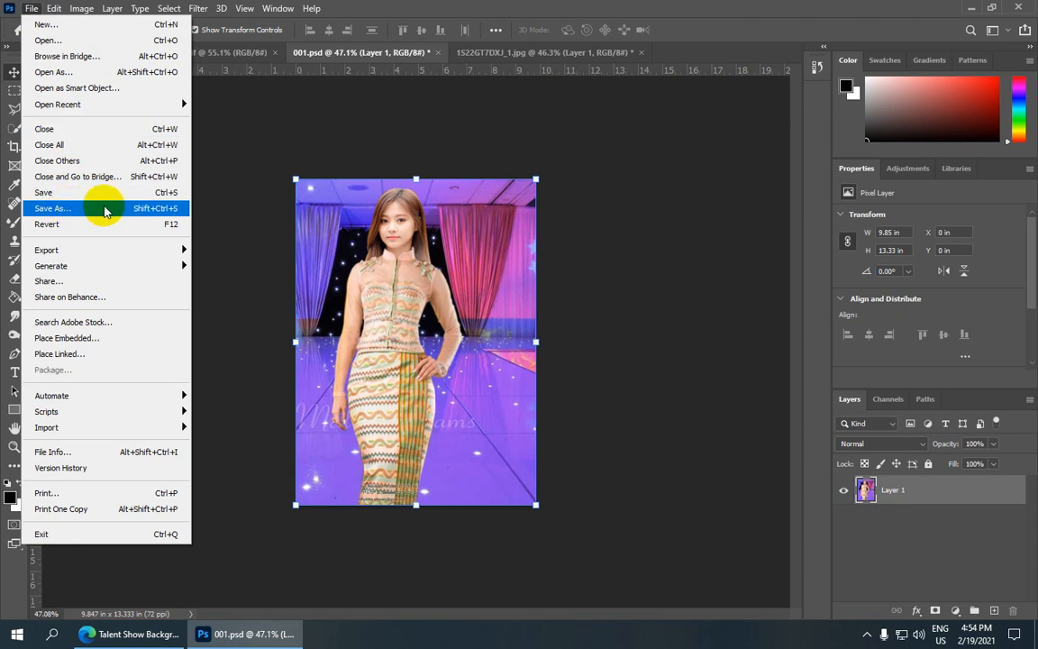
left_click(110, 208)
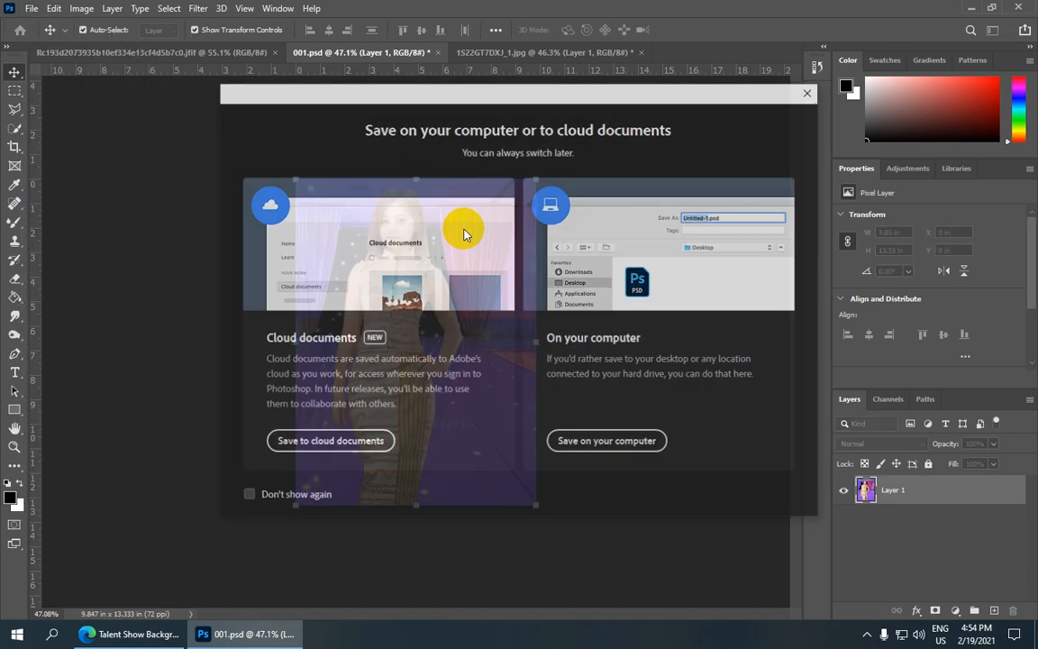
left_click(611, 444)
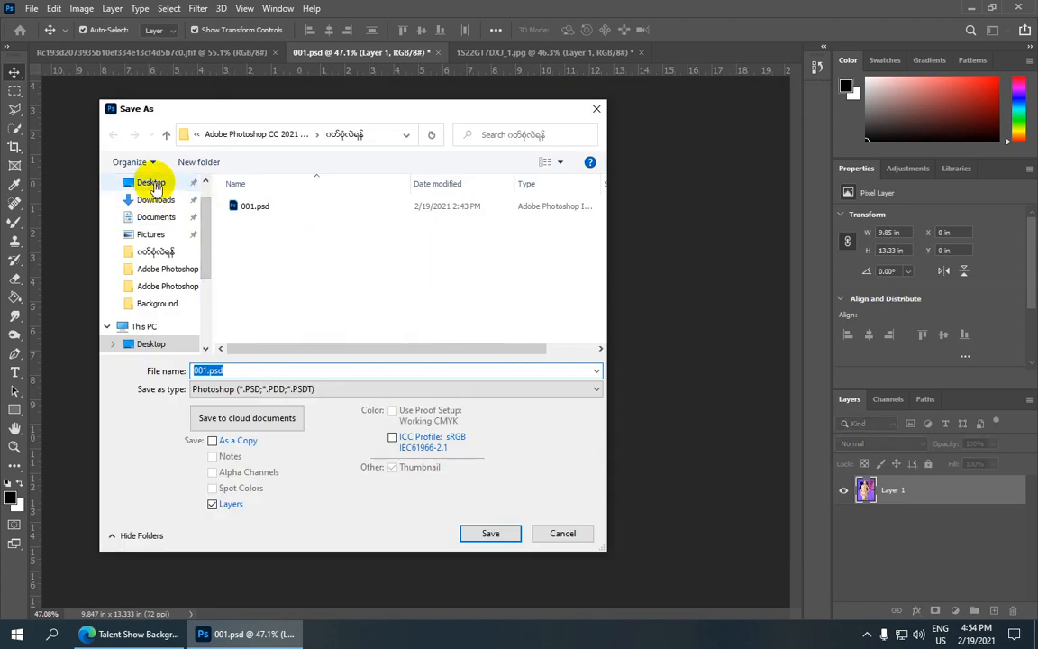
left_click(154, 184)
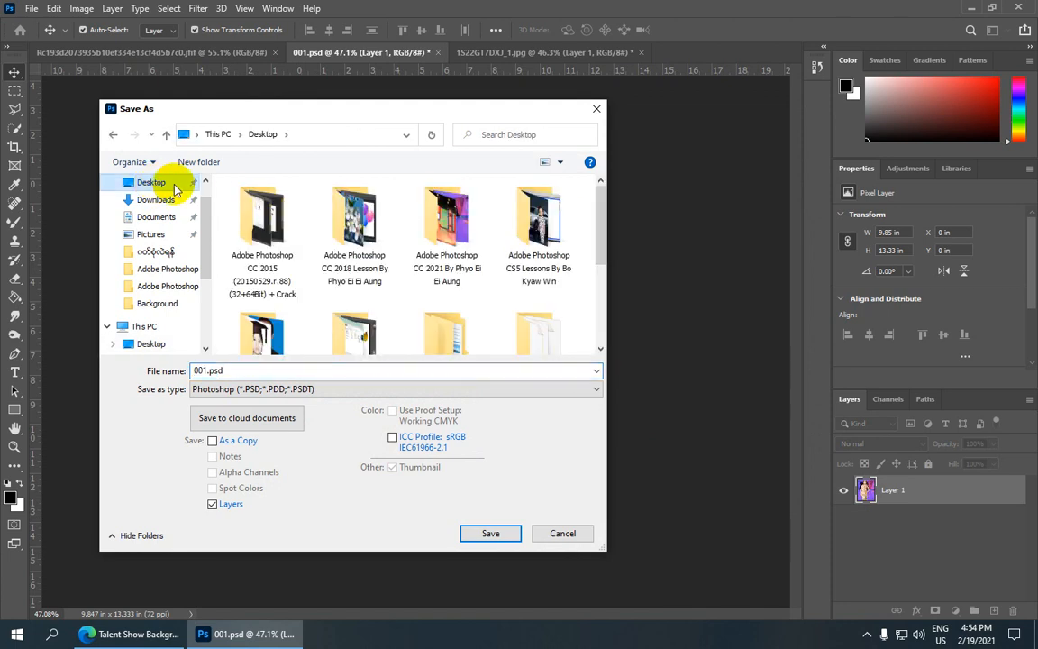
scroll(246, 200, "down", 3)
scroll(246, 204, "up", 3)
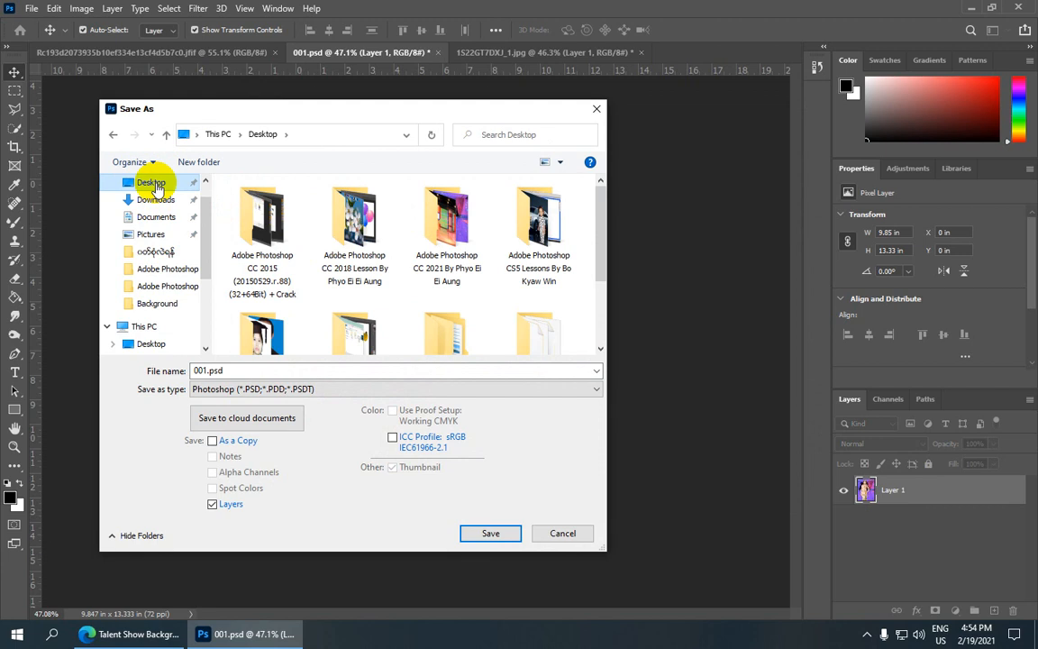
scroll(379, 255, "down", 3)
scroll(383, 250, "up", 3)
Set the file type of the copy to JPEG (*.JPG;*.JPEG;*.JPE), keeping the base file name 001.
double_click(251, 371)
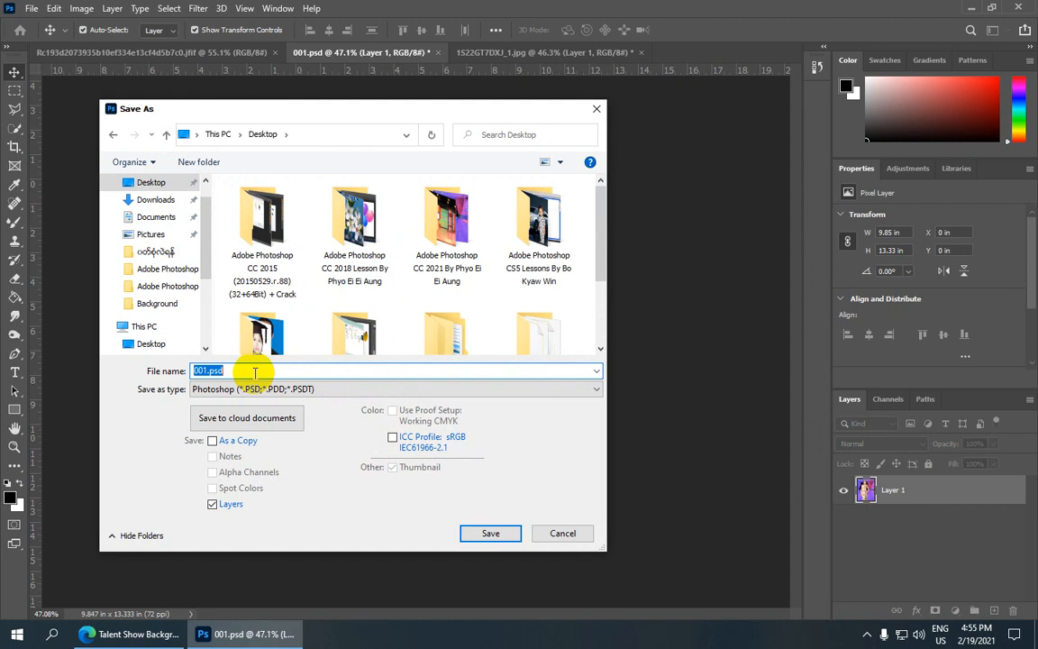
left_click(317, 395)
left_click(318, 397)
left_click(337, 389)
left_click(337, 390)
left_click(339, 391)
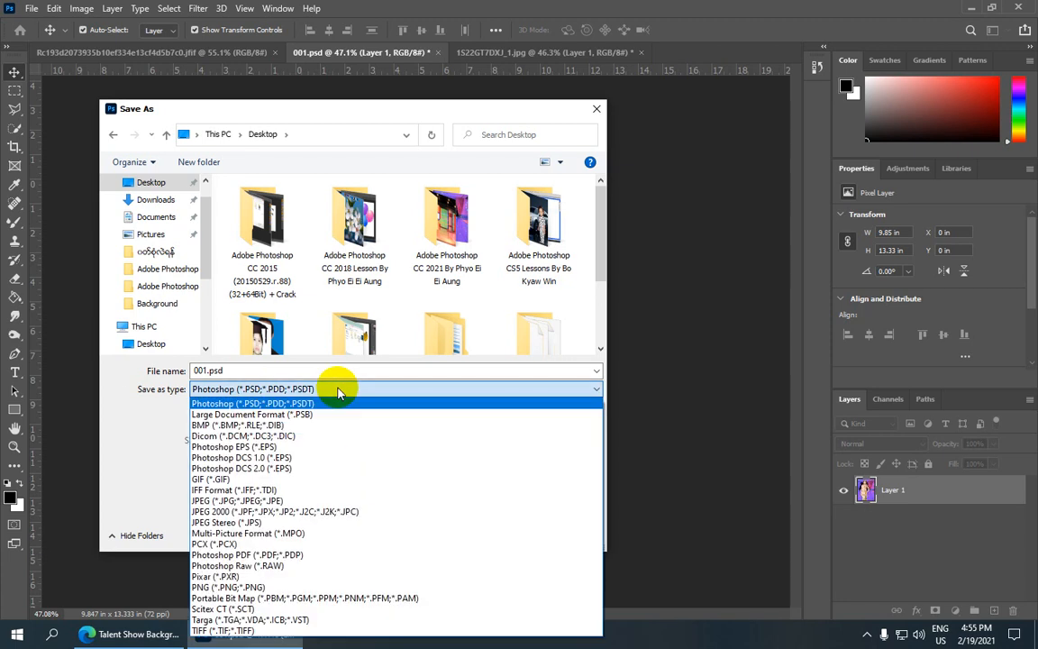
left_click(338, 389)
left_click(337, 390)
left_click(337, 390)
left_click(546, 393)
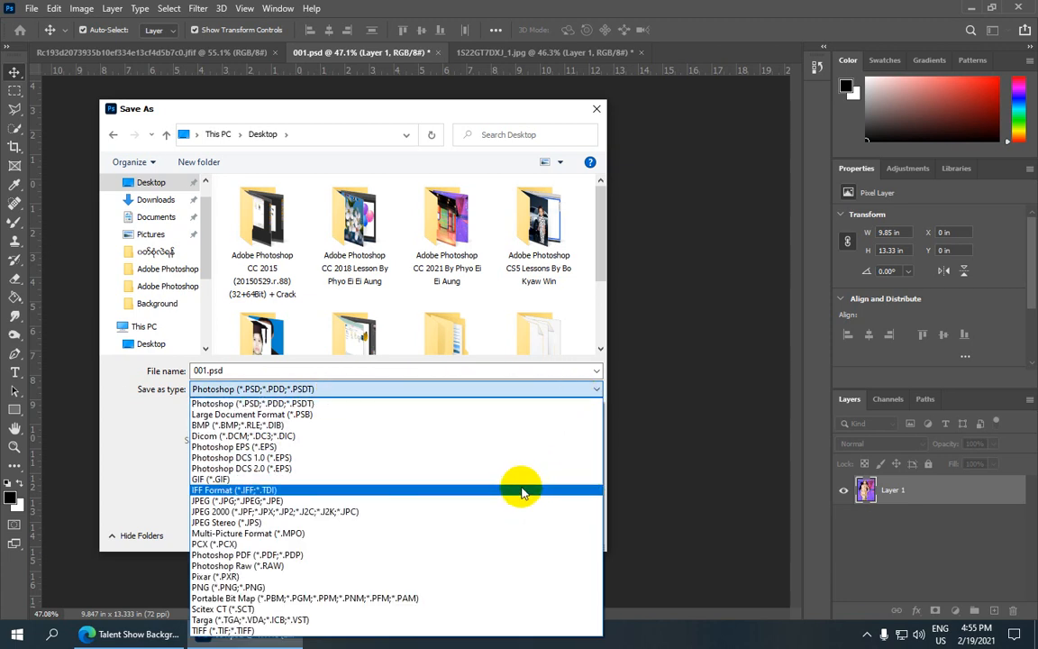
left_click(359, 501)
scroll(394, 346, "down", 3)
scroll(394, 350, "up", 3)
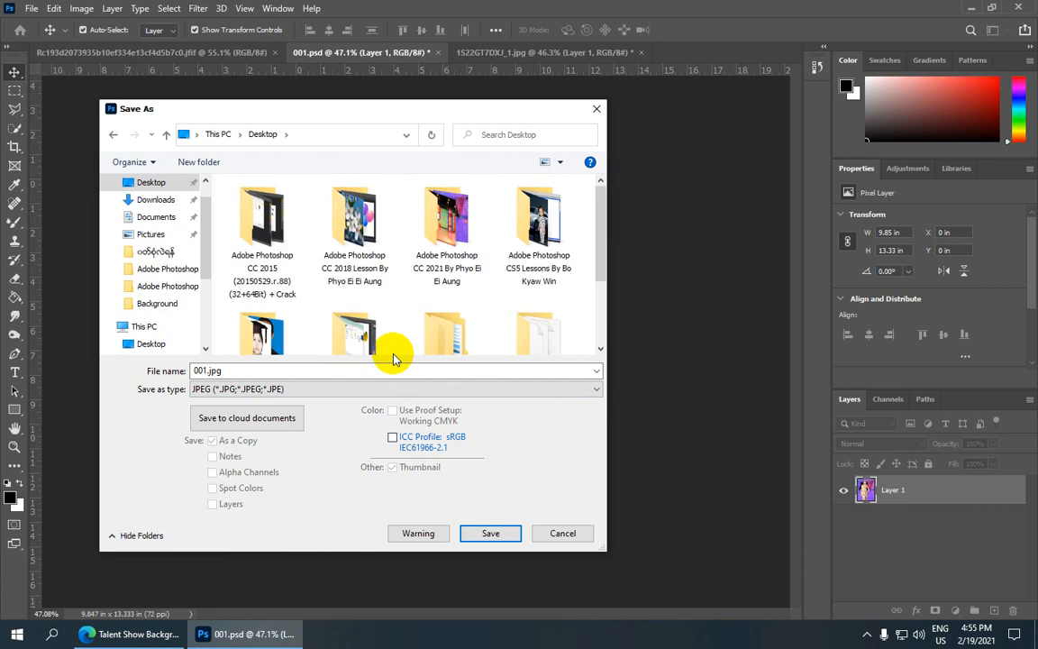
Save 001.jpg to the Desktop with JPEG image quality 12 (Maximum) and the Progressive format option.
left_click(492, 533)
left_click(456, 183)
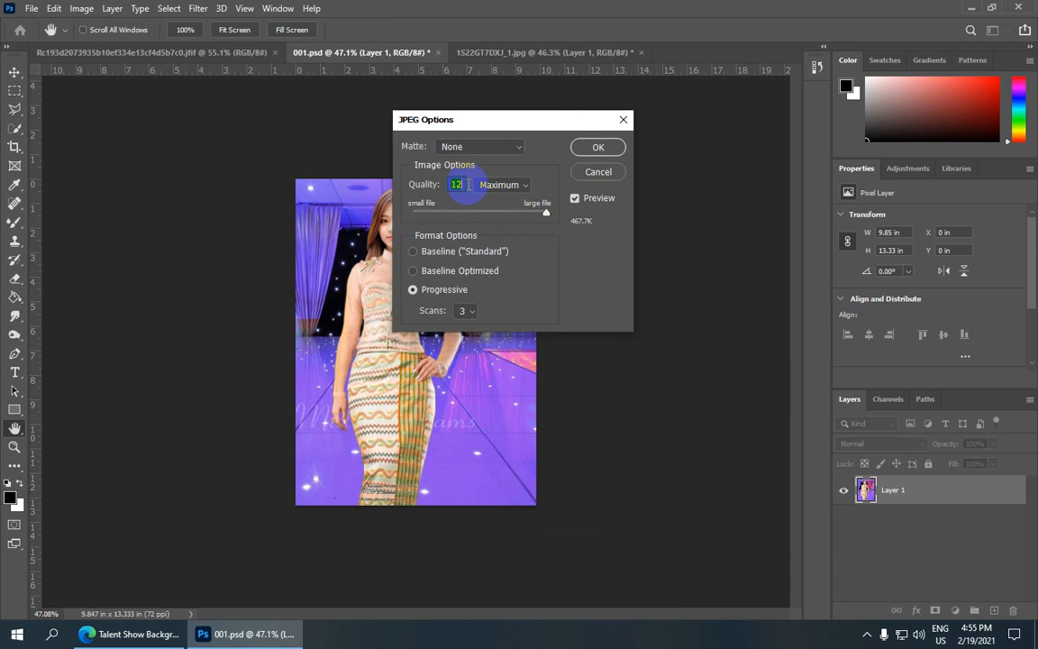
left_click(601, 149)
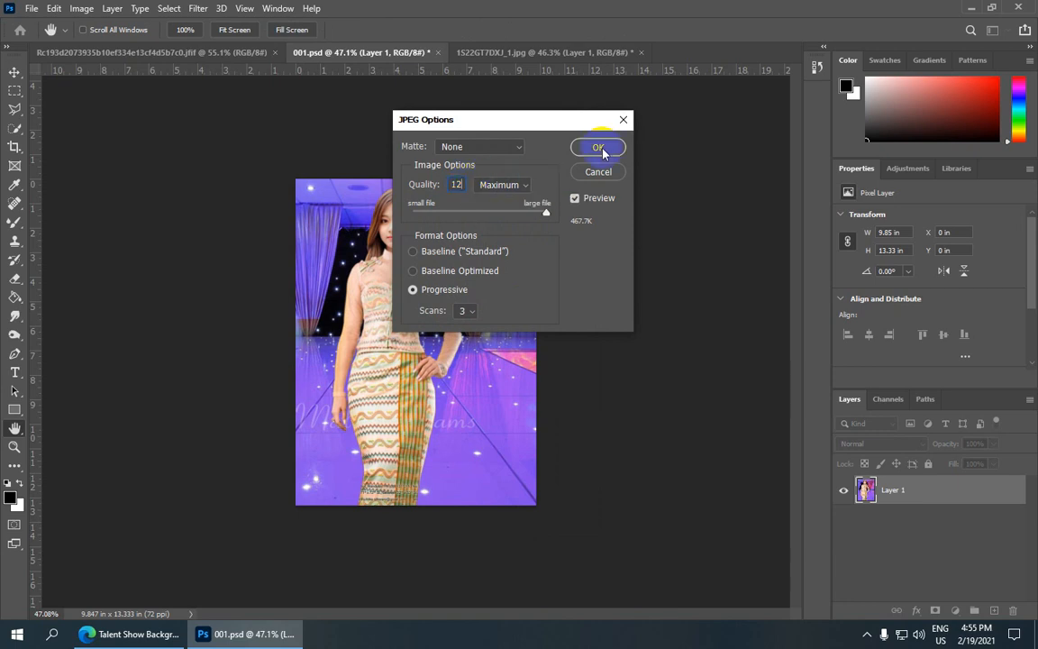
left_click(603, 150)
Examine the finished composite of the woman on the stage background, both up close and as a whole.
scroll(492, 243, "down", 3)
scroll(486, 251, "up", 4)
scroll(562, 248, "up", 2)
scroll(540, 235, "down", 3)
scroll(505, 220, "up", 4)
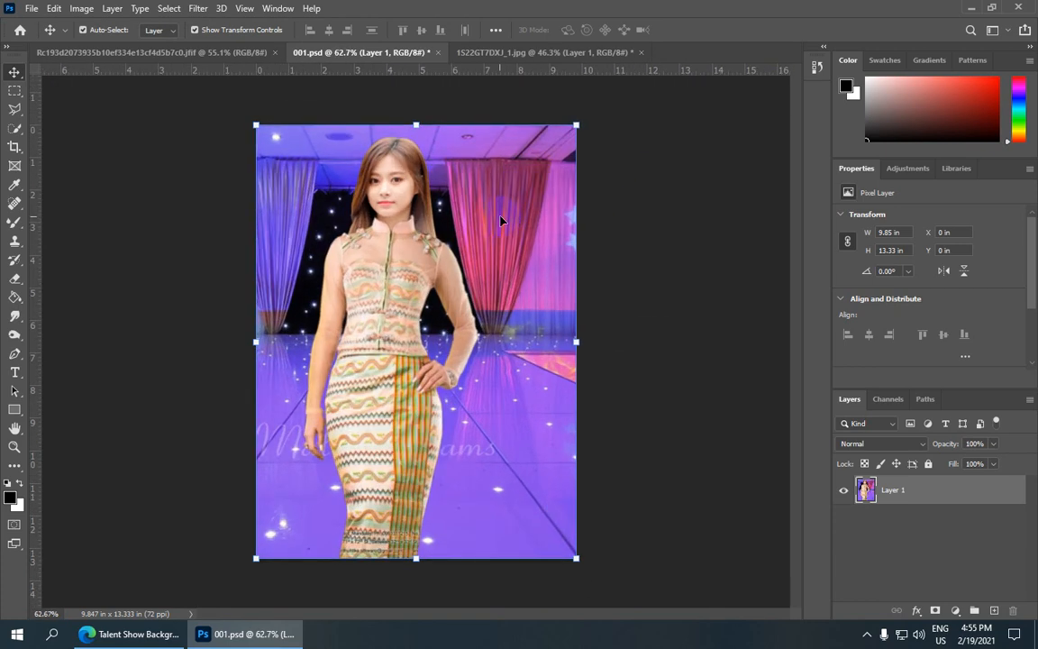
scroll(411, 189, "down", 2)
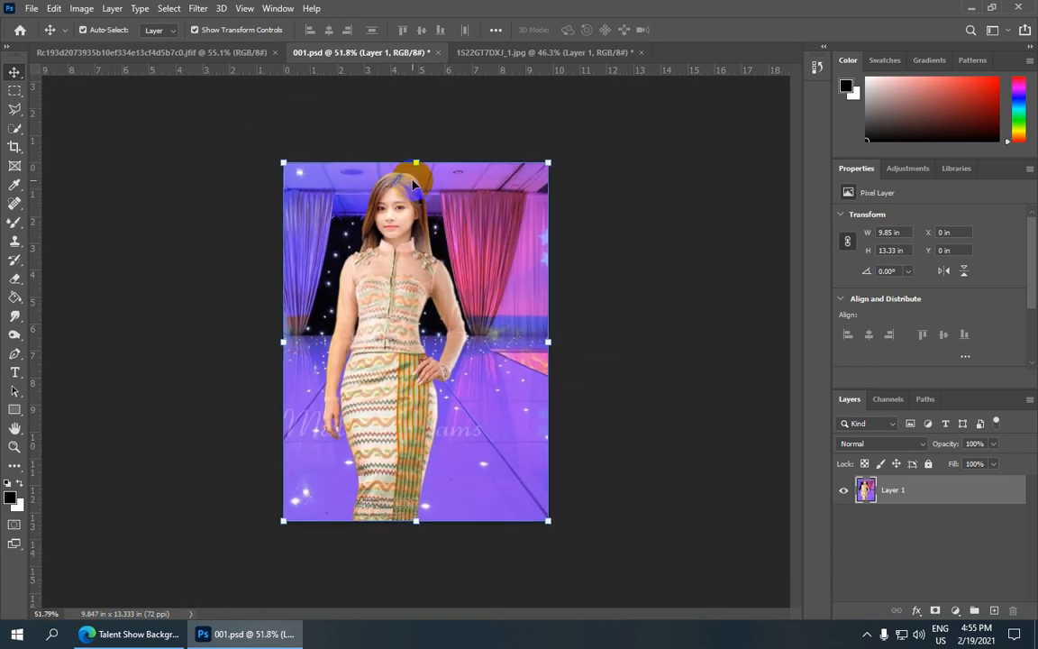
scroll(419, 187, "up", 2)
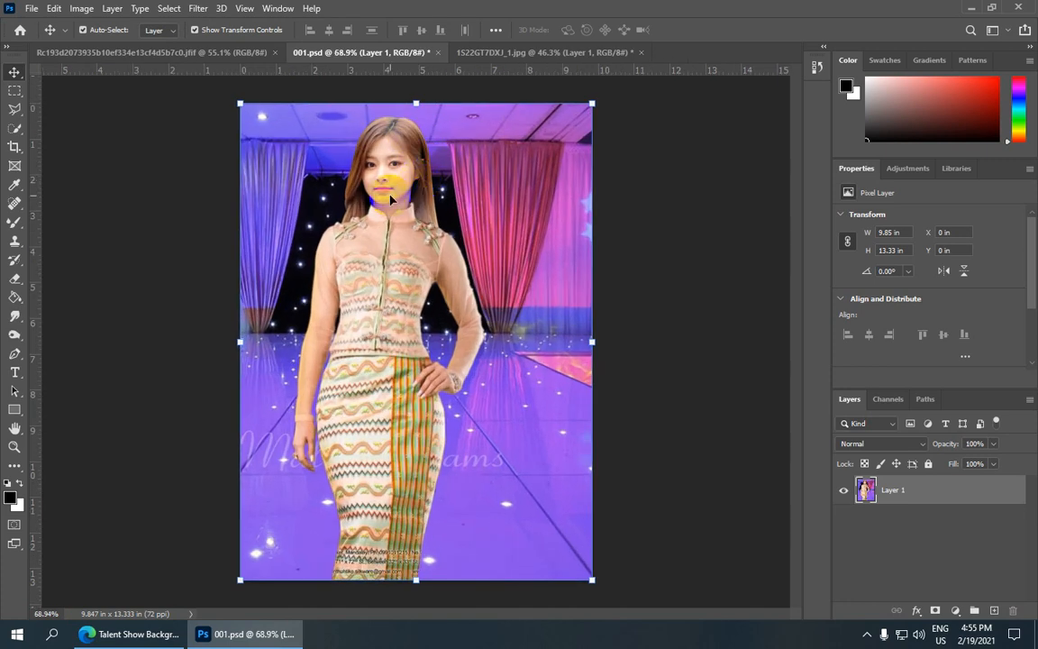
scroll(424, 216, "down", 1)
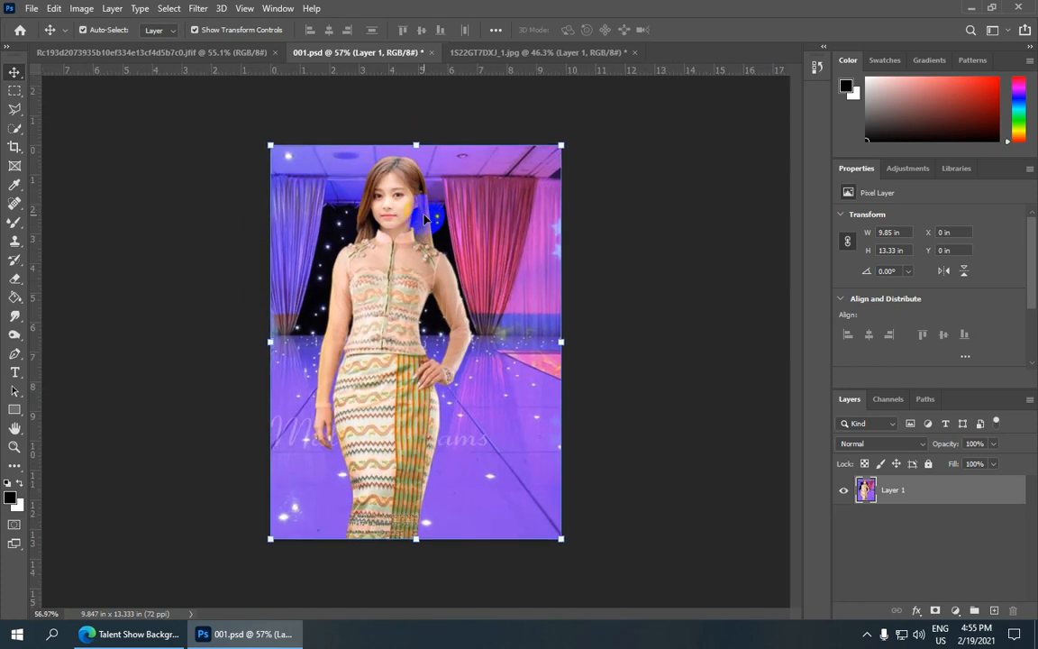